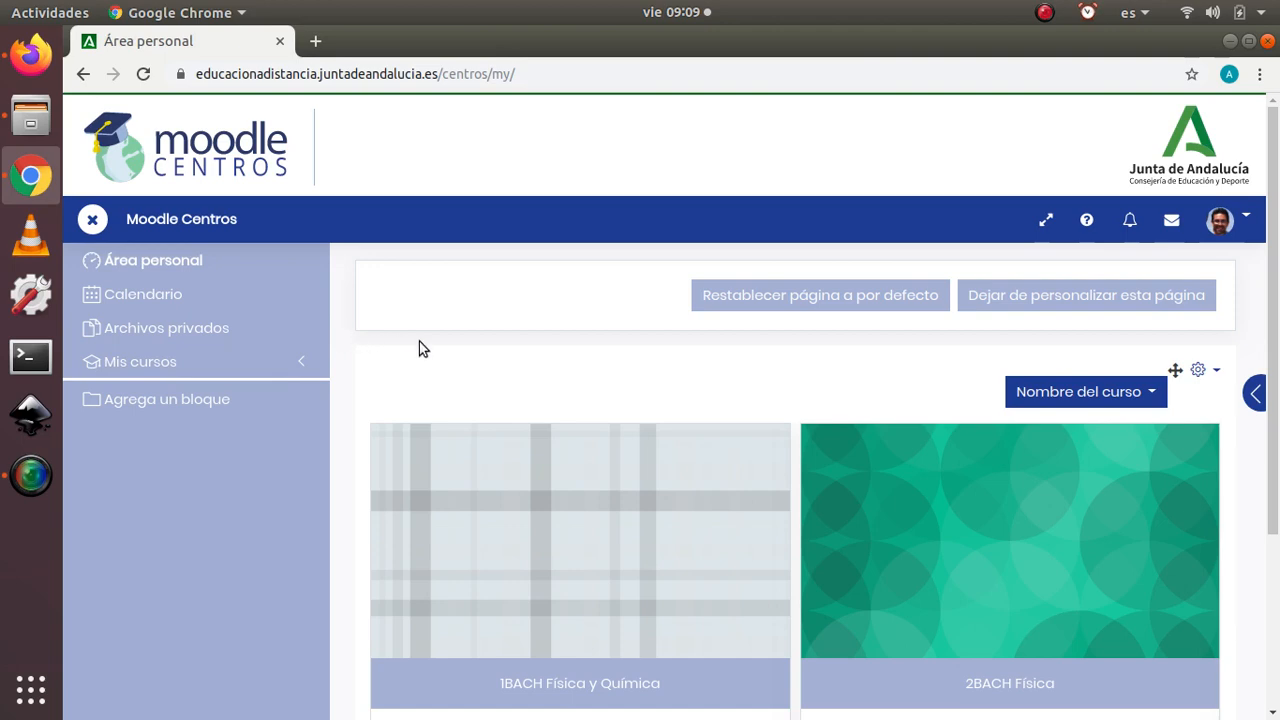
Step: Open the 1BACH Física y Química course and bring up its settings for editing
scroll(380, 372, down, 2)
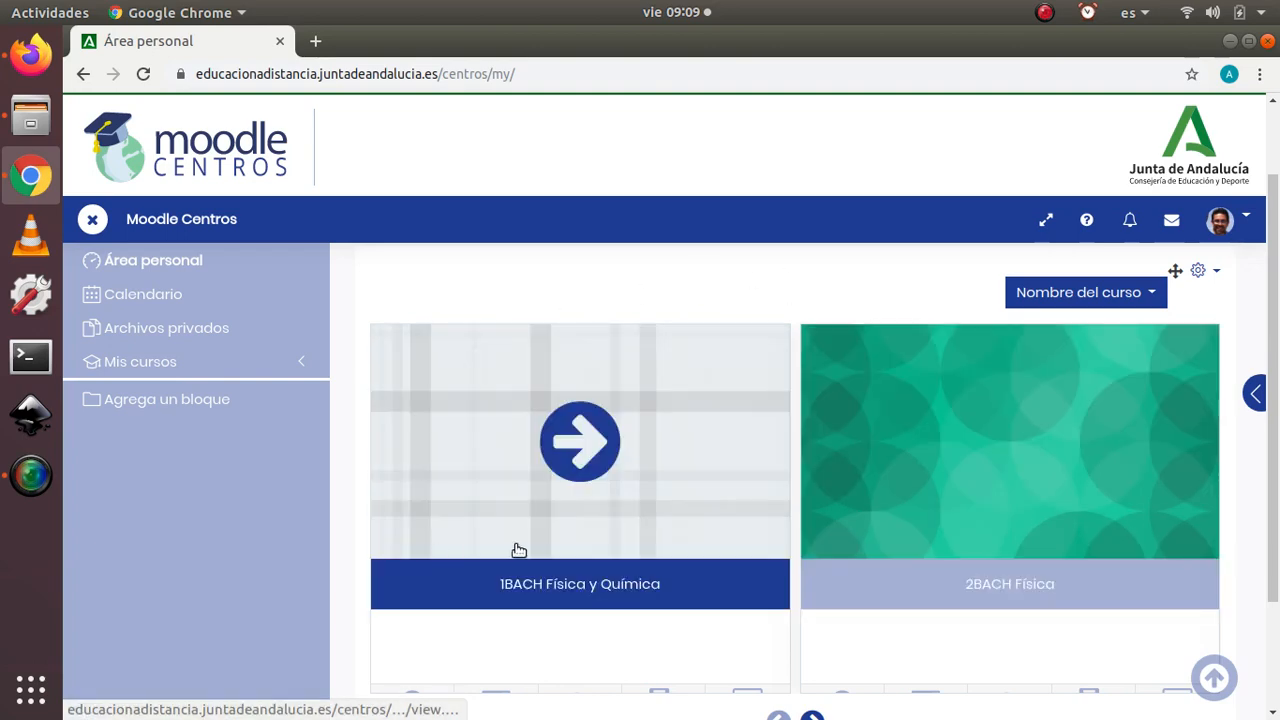
click(447, 410)
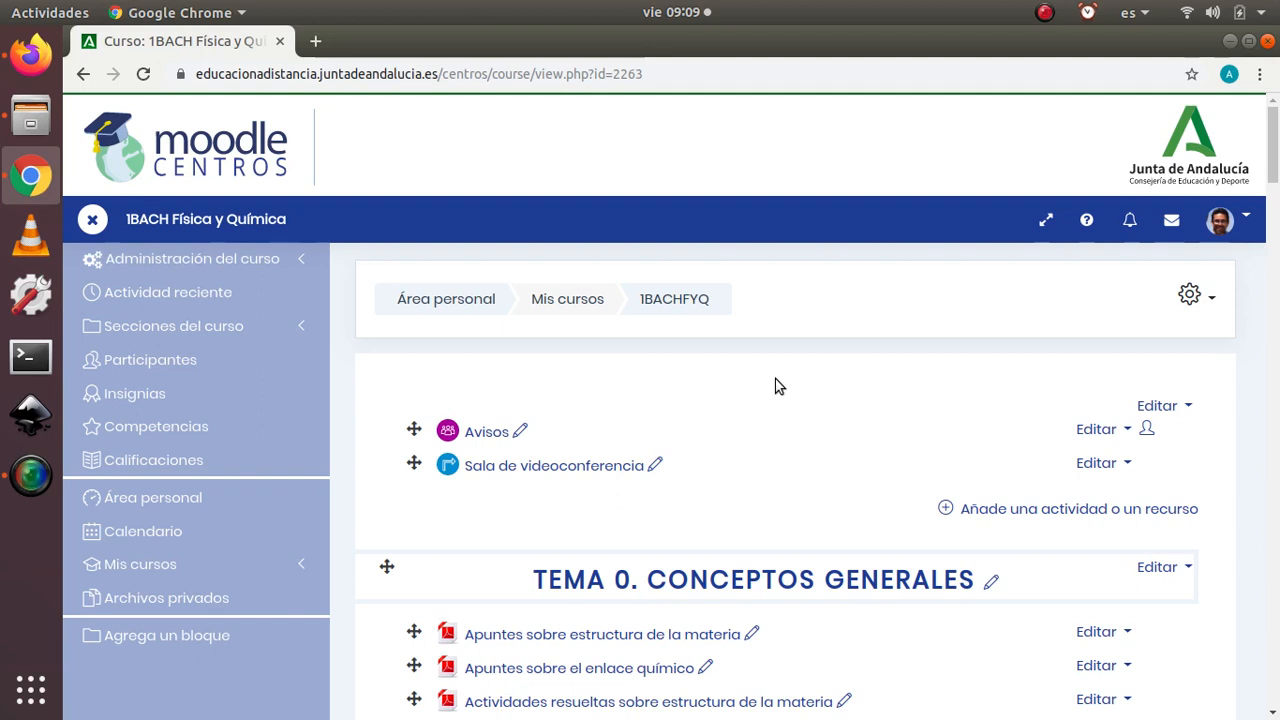
click(1193, 297)
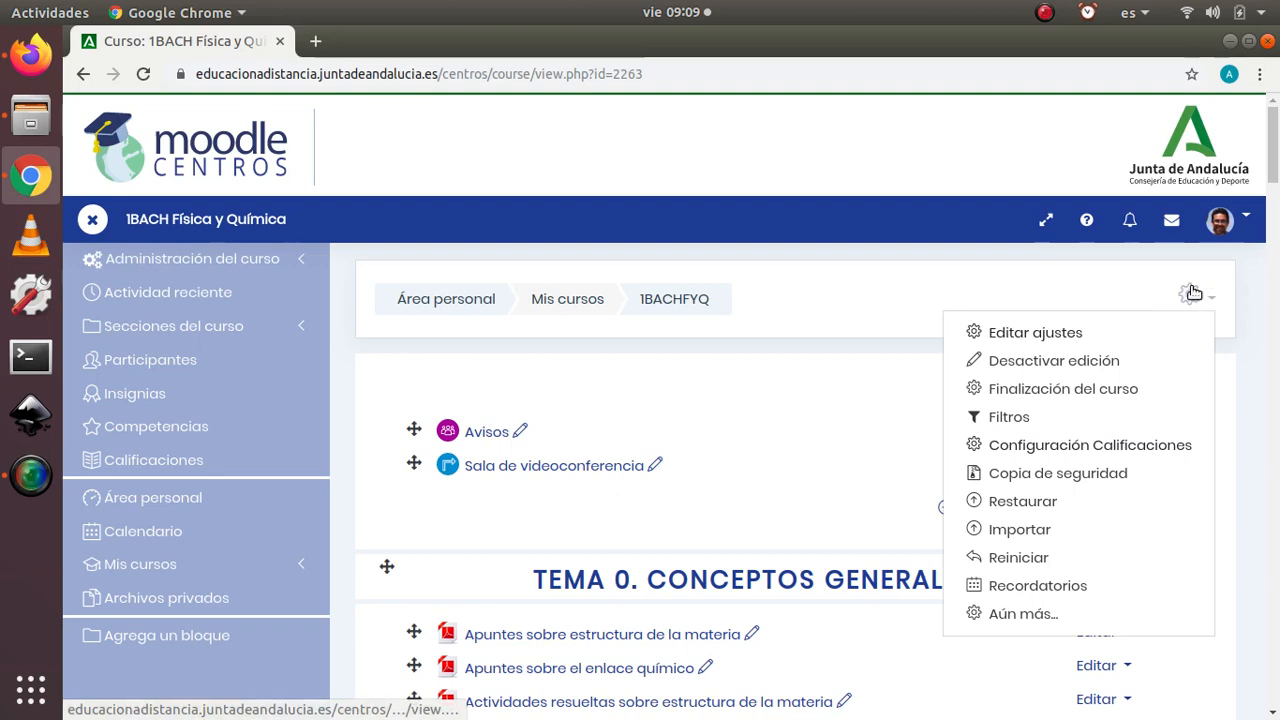
click(1038, 333)
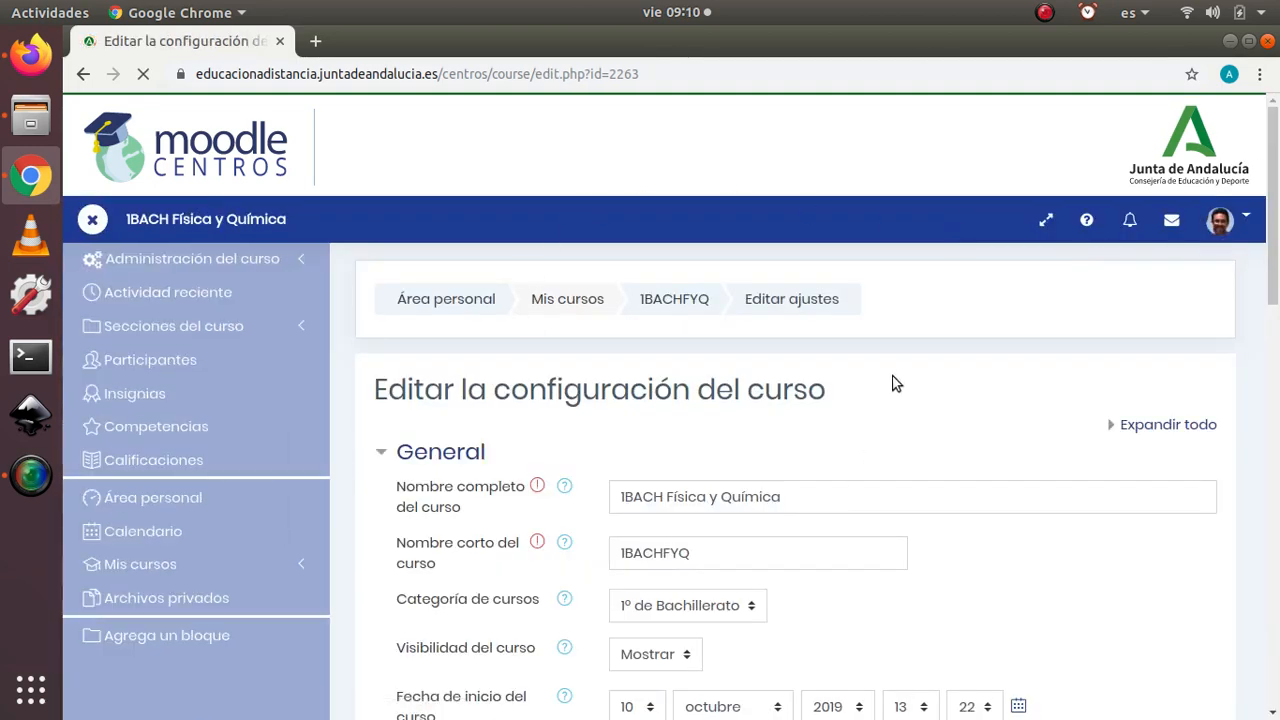
Step: Expand the Grupos section of the course settings and view the available Modo de grupo options
scroll(560, 420, down, 10)
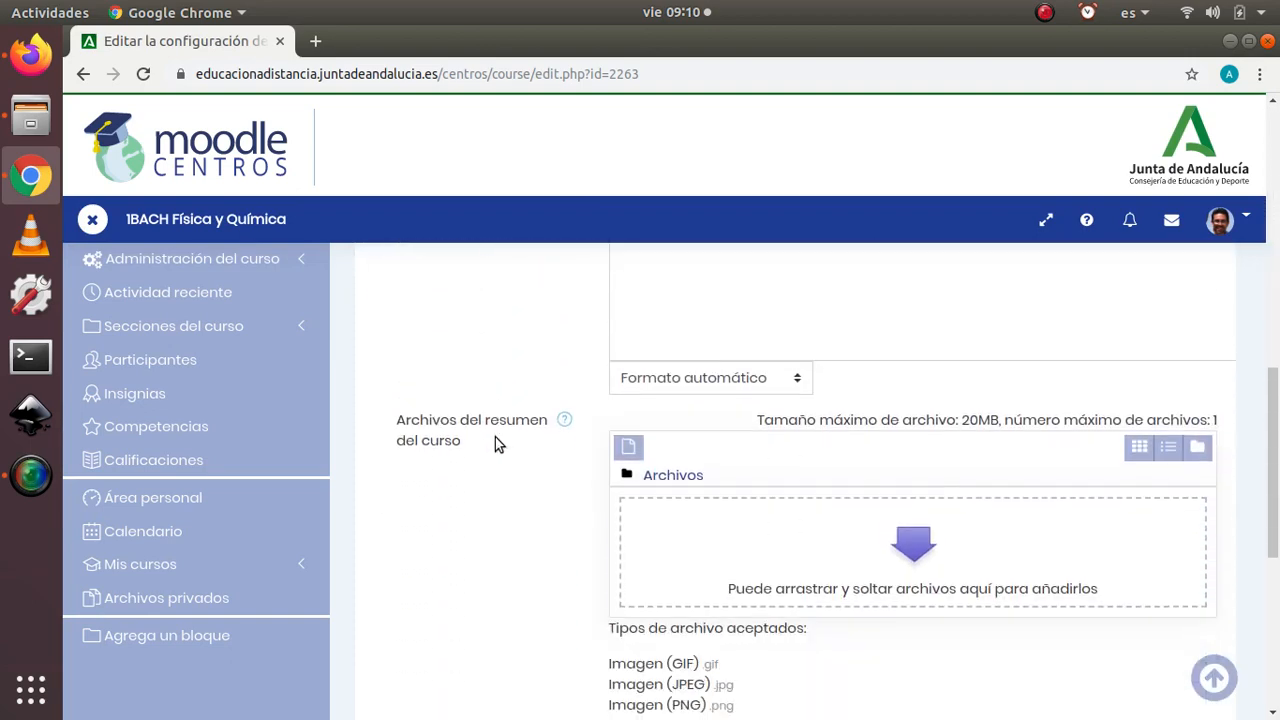
scroll(495, 437, down, 5)
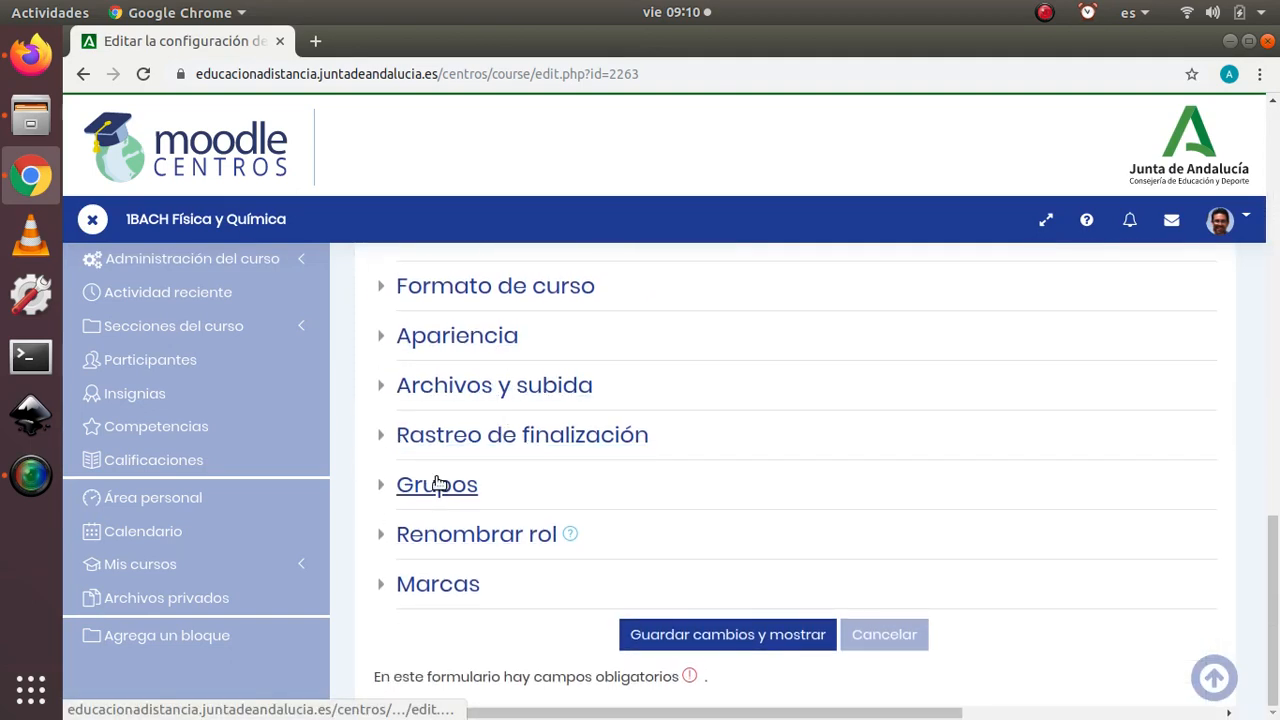
click(390, 485)
scroll(780, 480, down, 2)
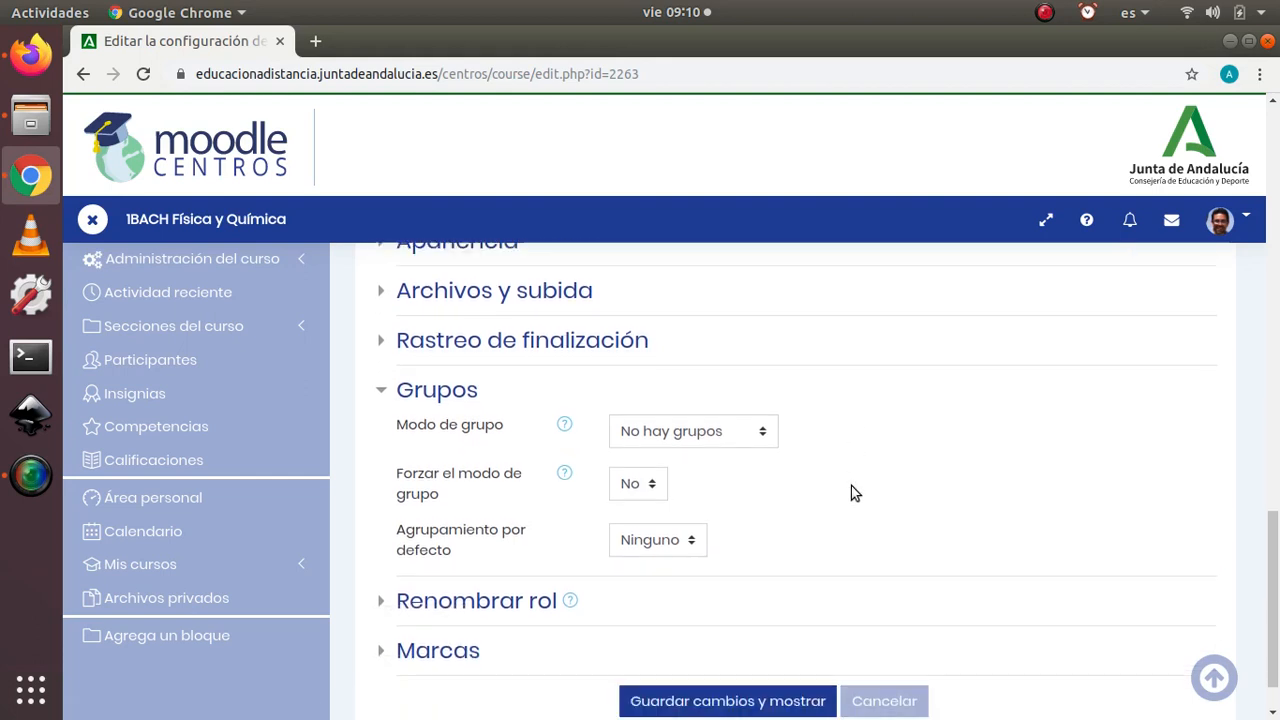
scroll(855, 492, down, 1)
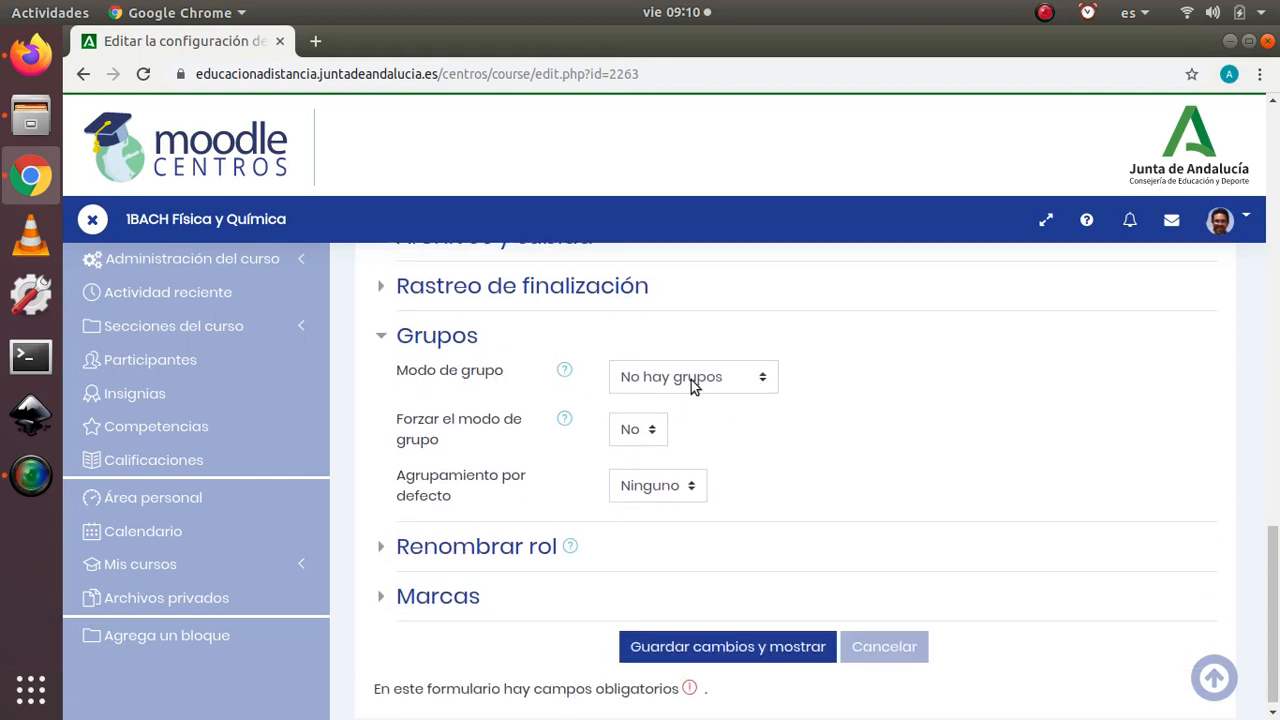
click(765, 376)
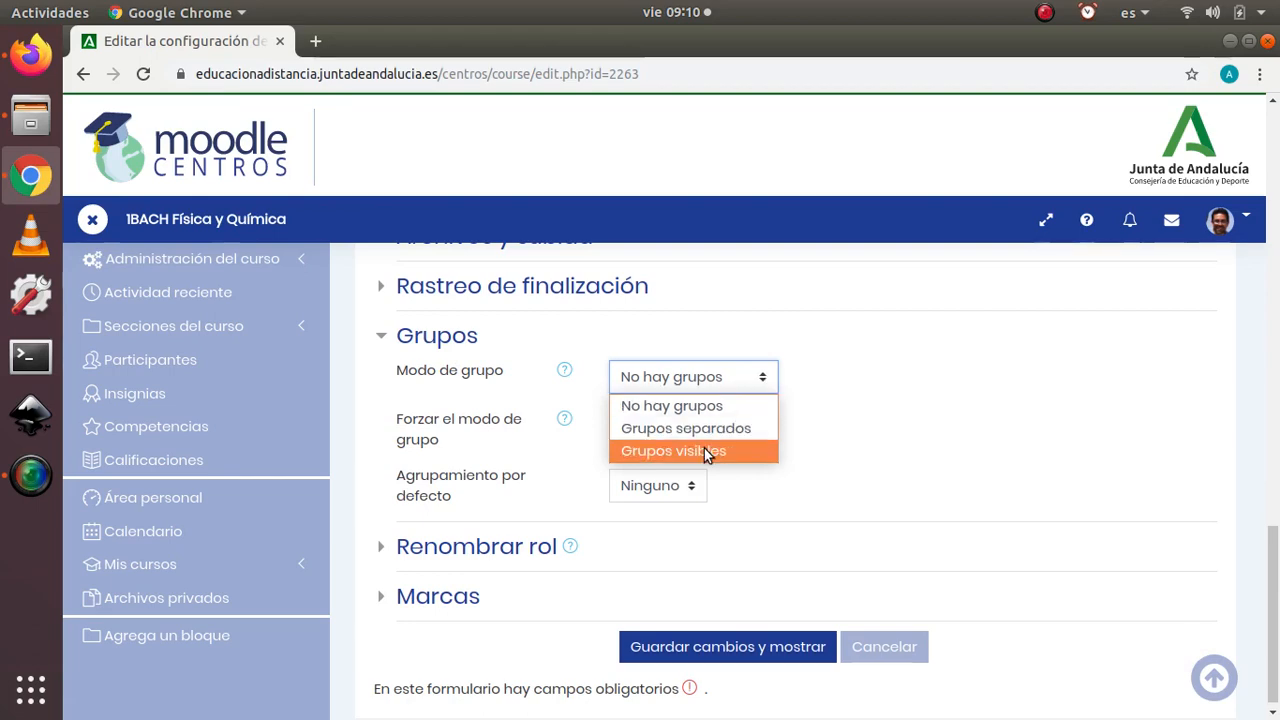
Step: Read the help text for Modo de grupo and leave the course settings without saving
click(565, 370)
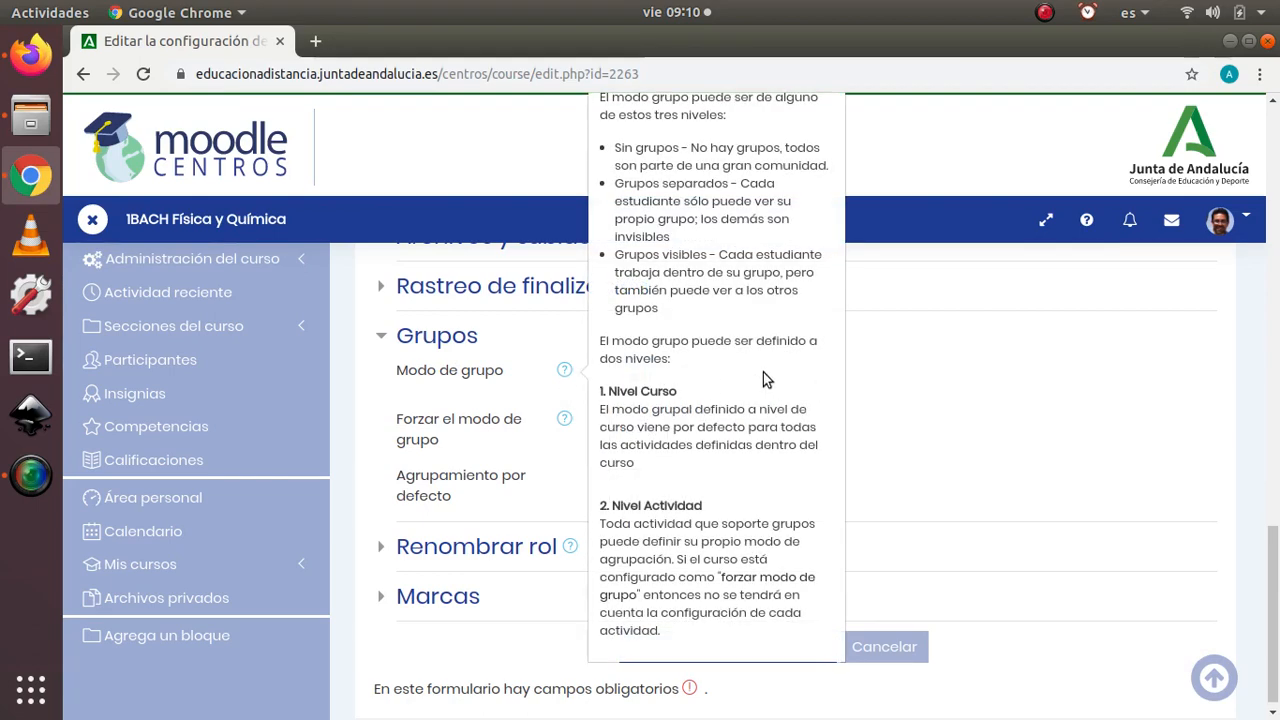
scroll(763, 372, up, 2)
scroll(763, 374, down, 1)
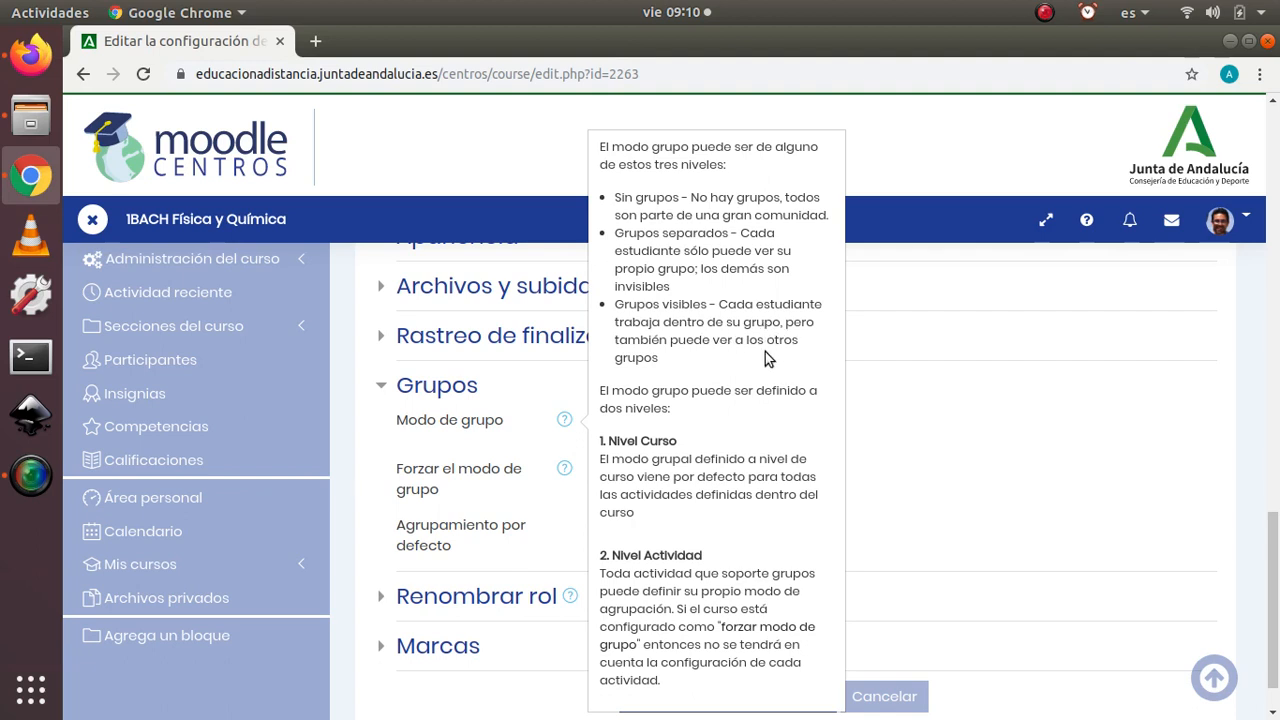
scroll(764, 352, down, 1)
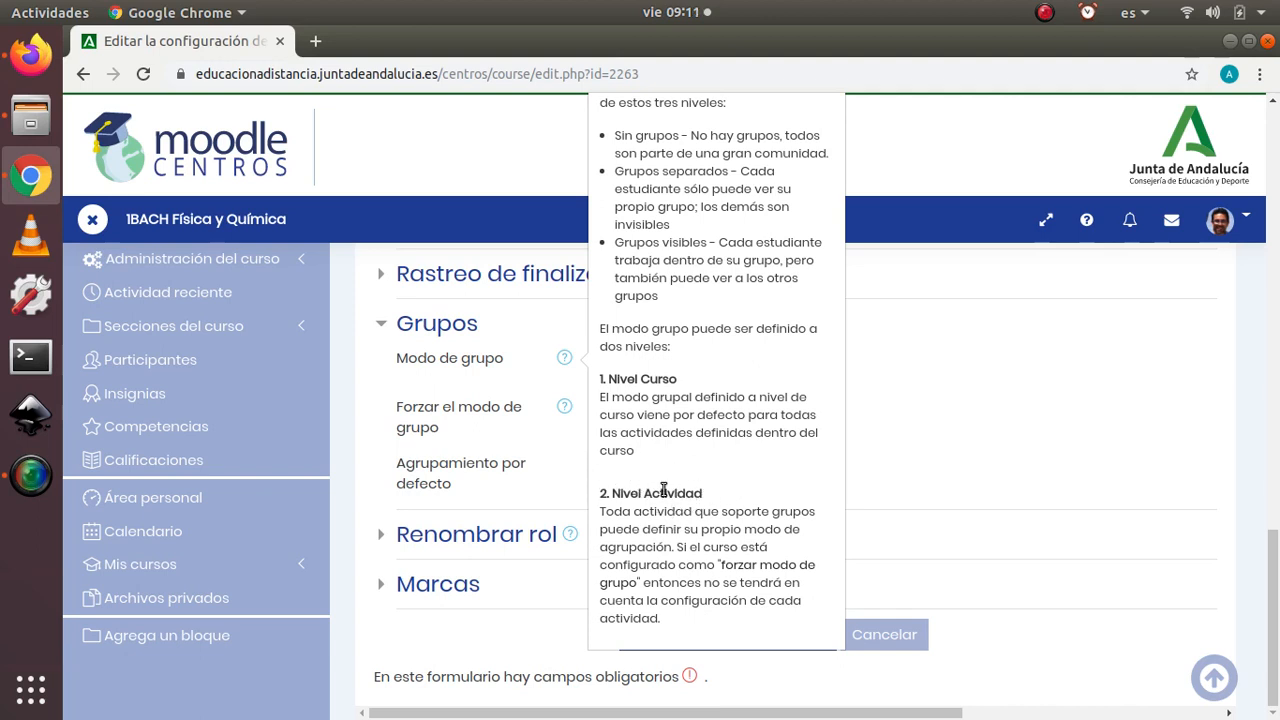
click(943, 438)
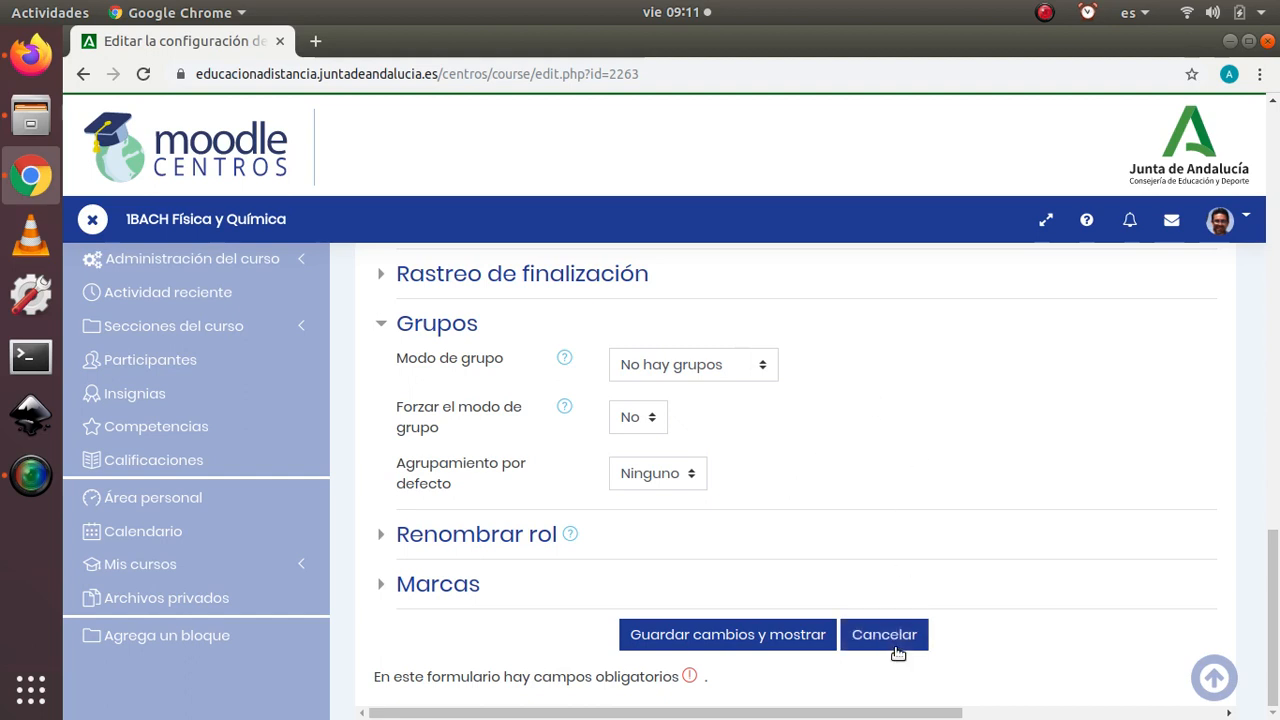
click(900, 645)
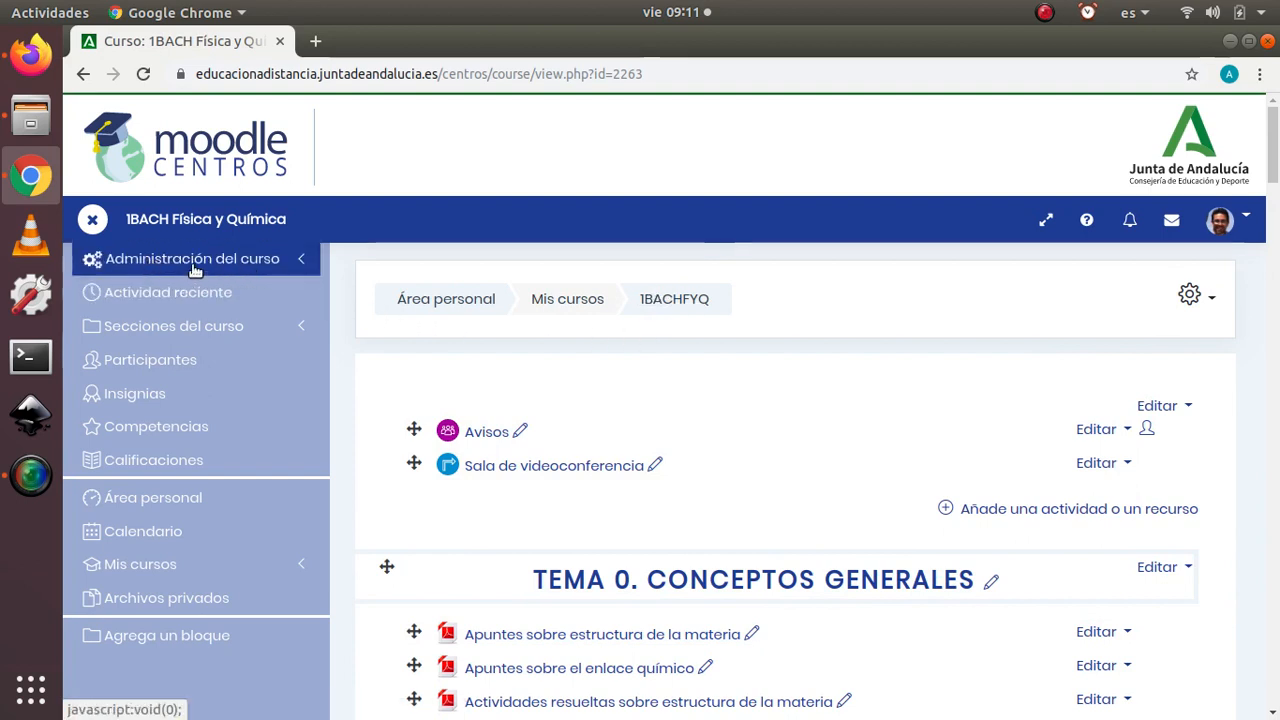
Step: Open the Grupos page in the course's user administration
click(250, 266)
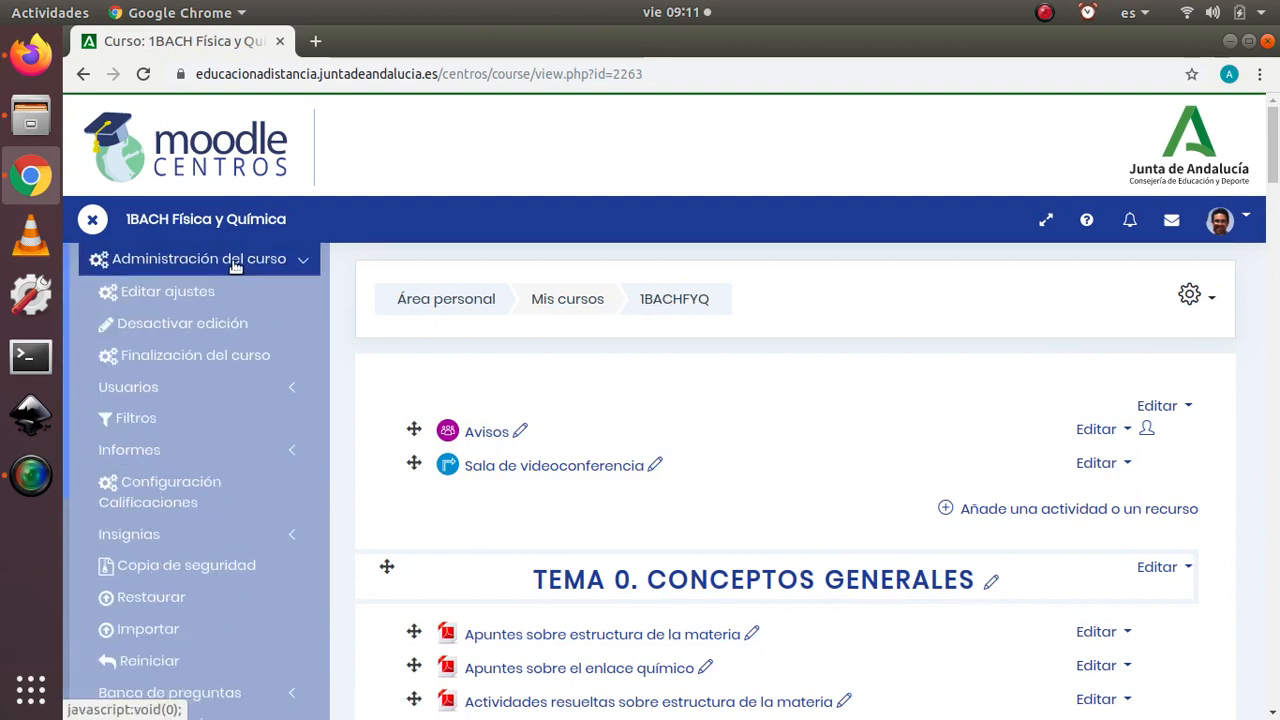
click(166, 395)
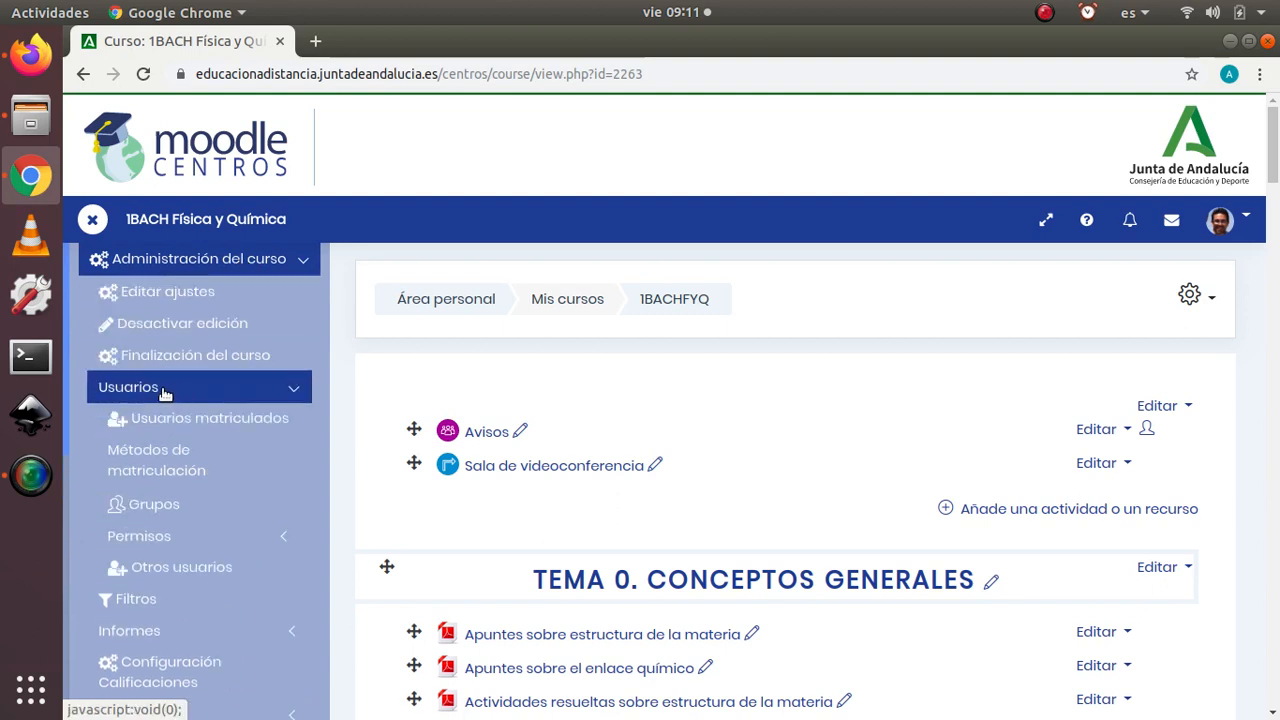
click(145, 507)
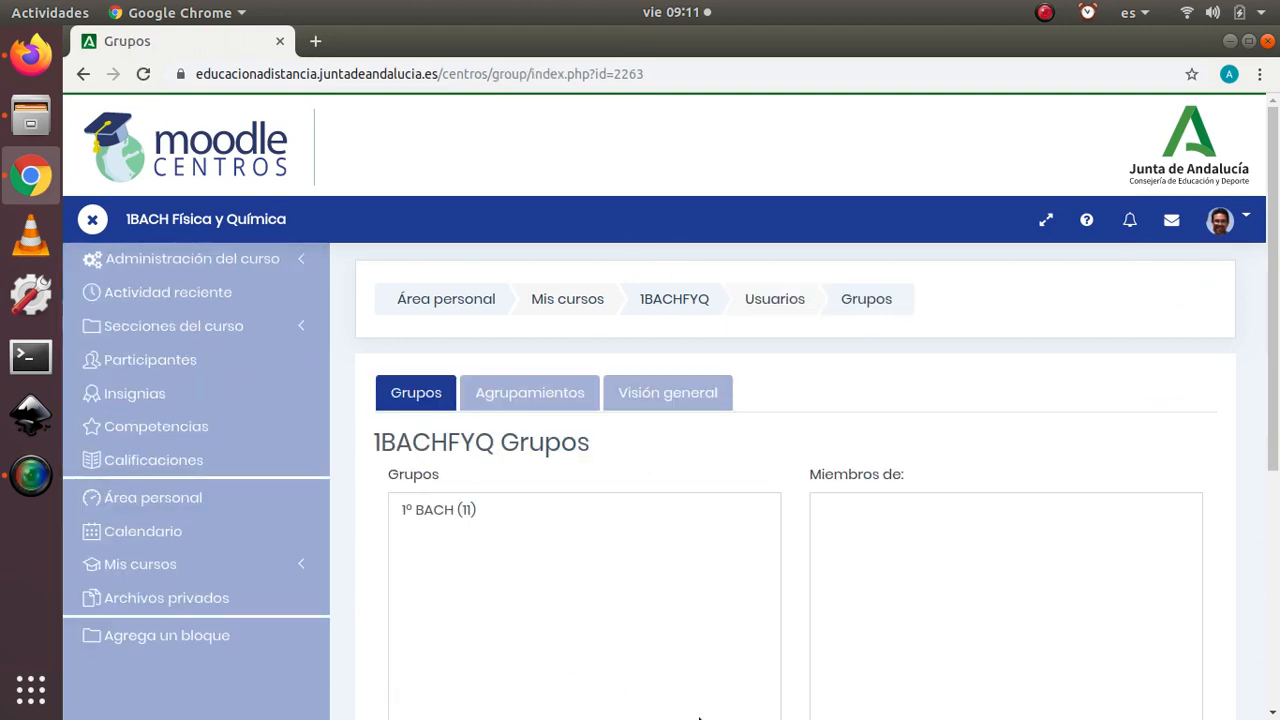
Step: Examine the course's existing groups, the member list and the available group management options
scroll(598, 430, down, 3)
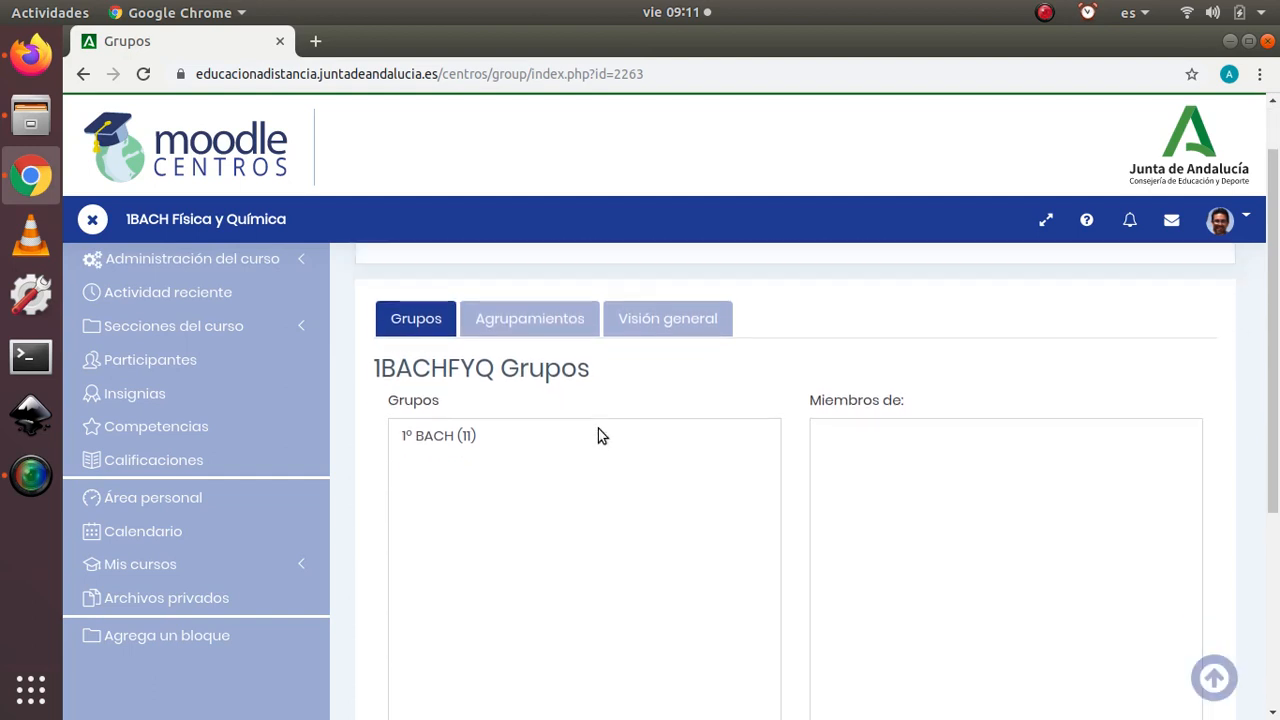
scroll(598, 428, up, 3)
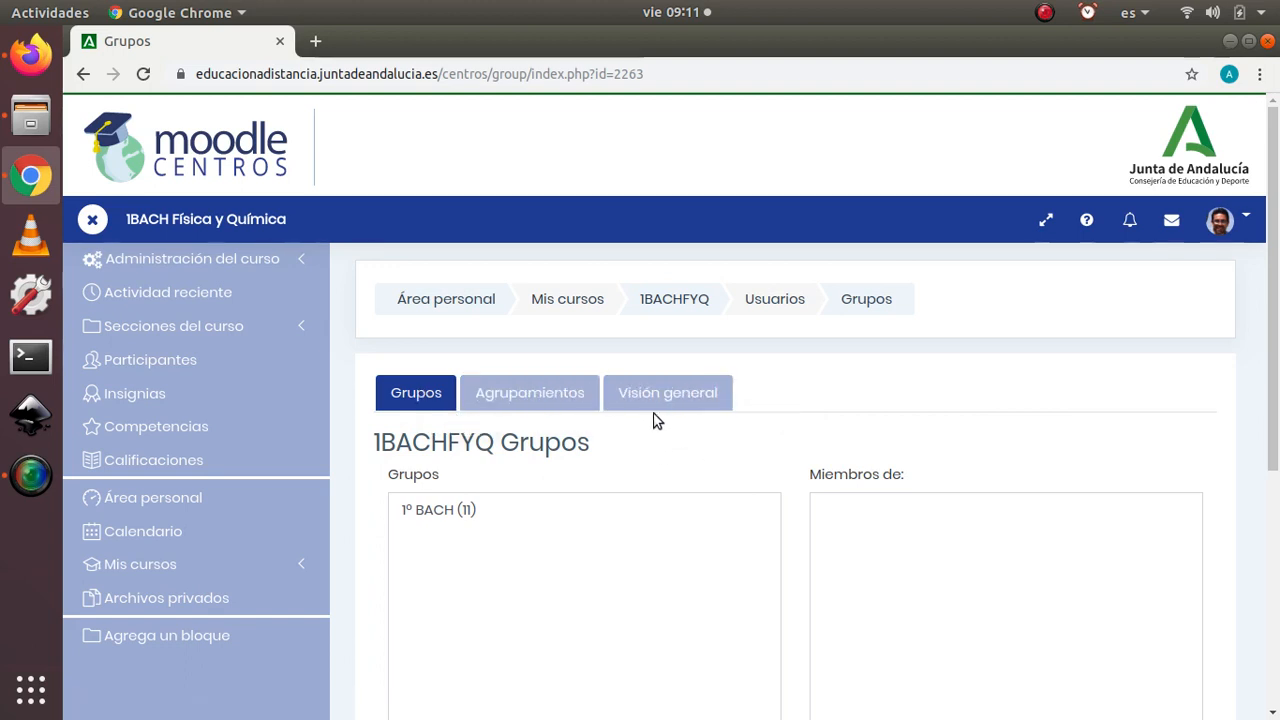
scroll(662, 421, down, 2)
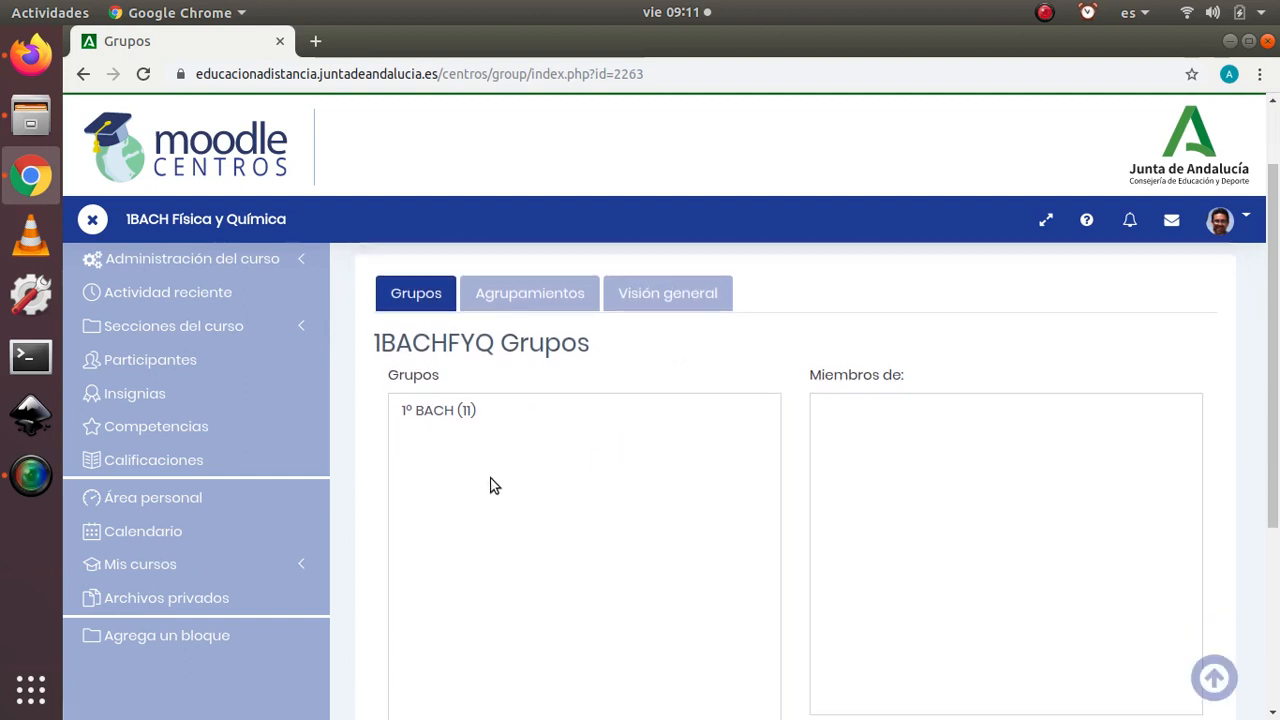
scroll(498, 471, down, 2)
scroll(497, 472, up, 2)
scroll(493, 470, down, 1)
scroll(493, 472, up, 1)
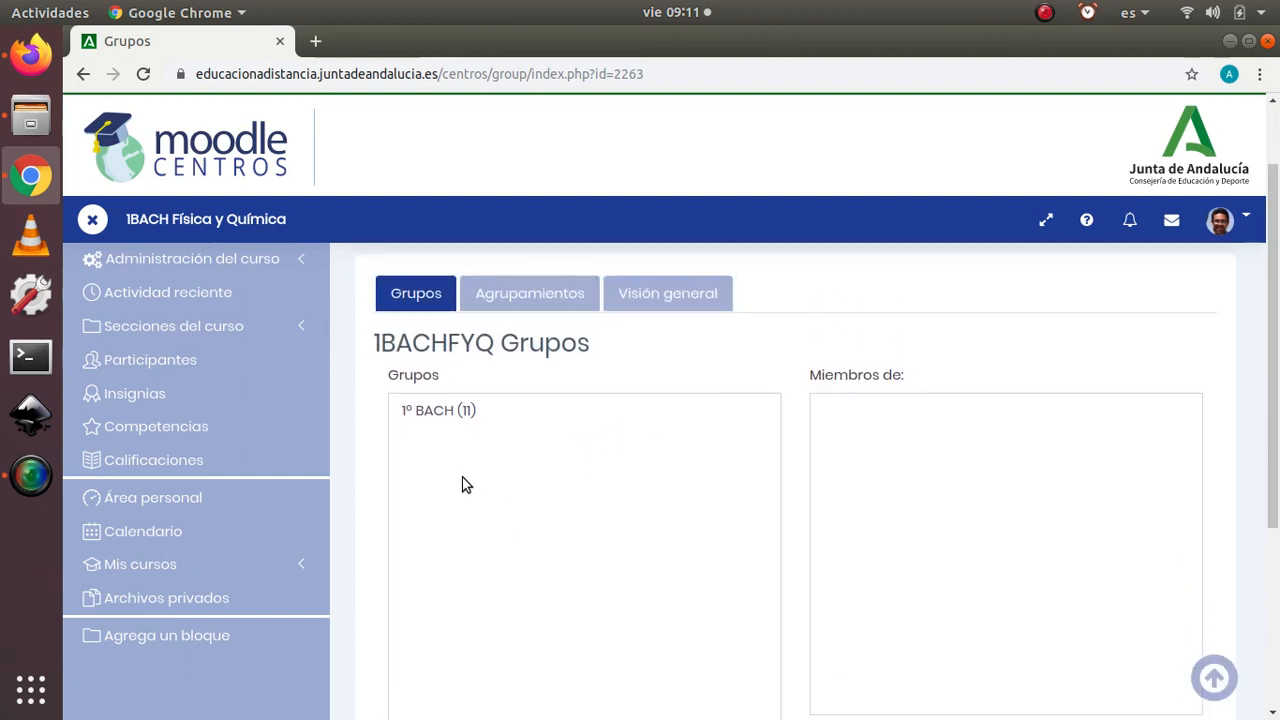
scroll(458, 468, down, 1)
scroll(460, 466, up, 1)
scroll(530, 472, down, 5)
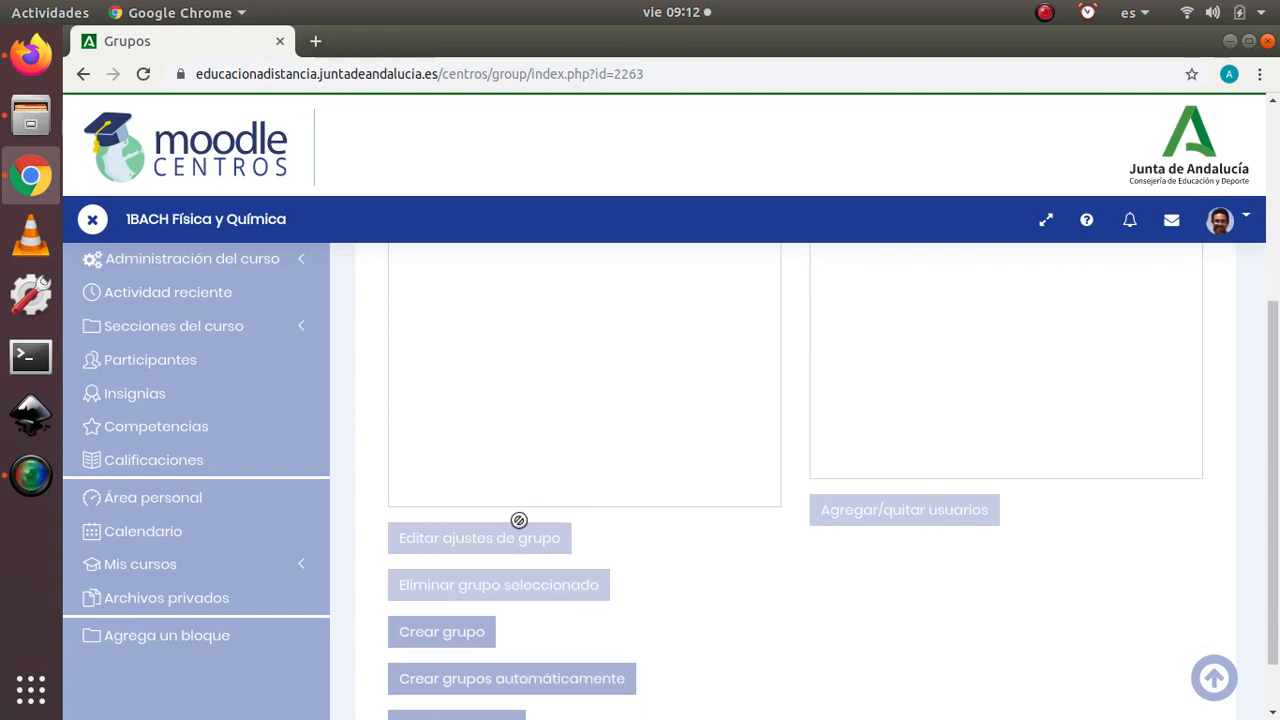
scroll(566, 431, up, 5)
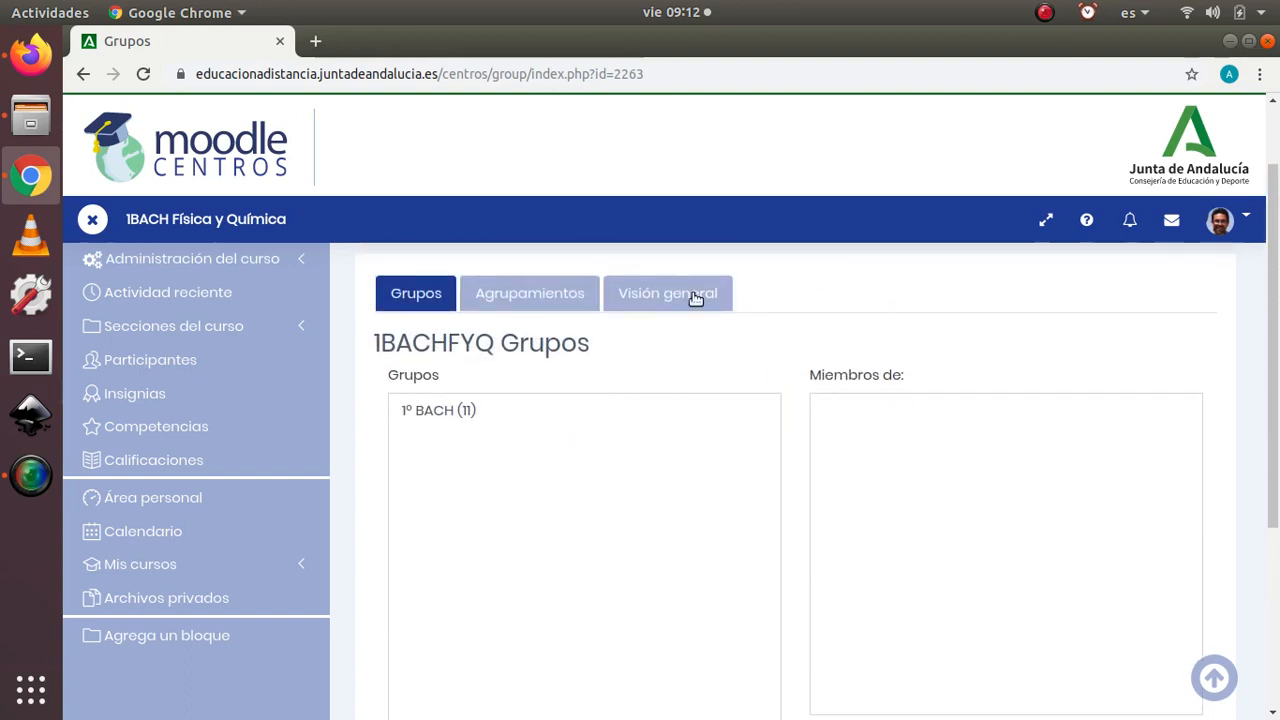
Step: Start creating a new group and enter ACNS as its name
scroll(595, 460, down, 5)
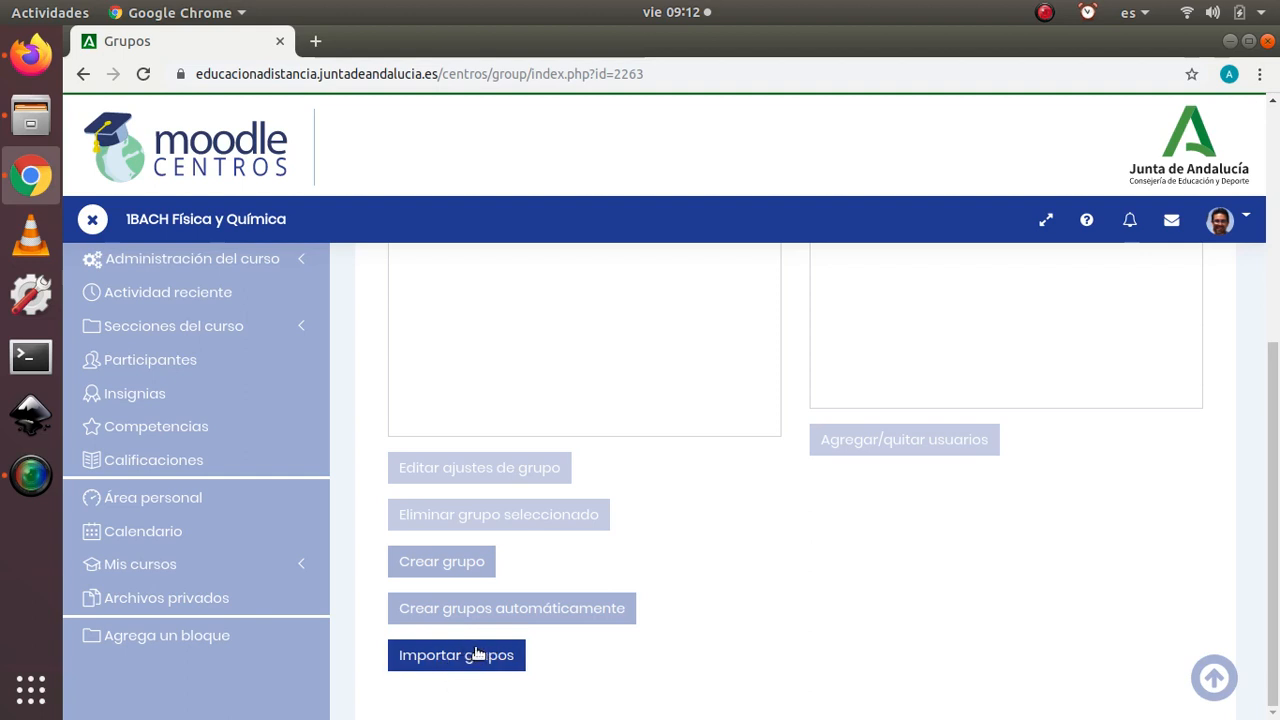
click(455, 566)
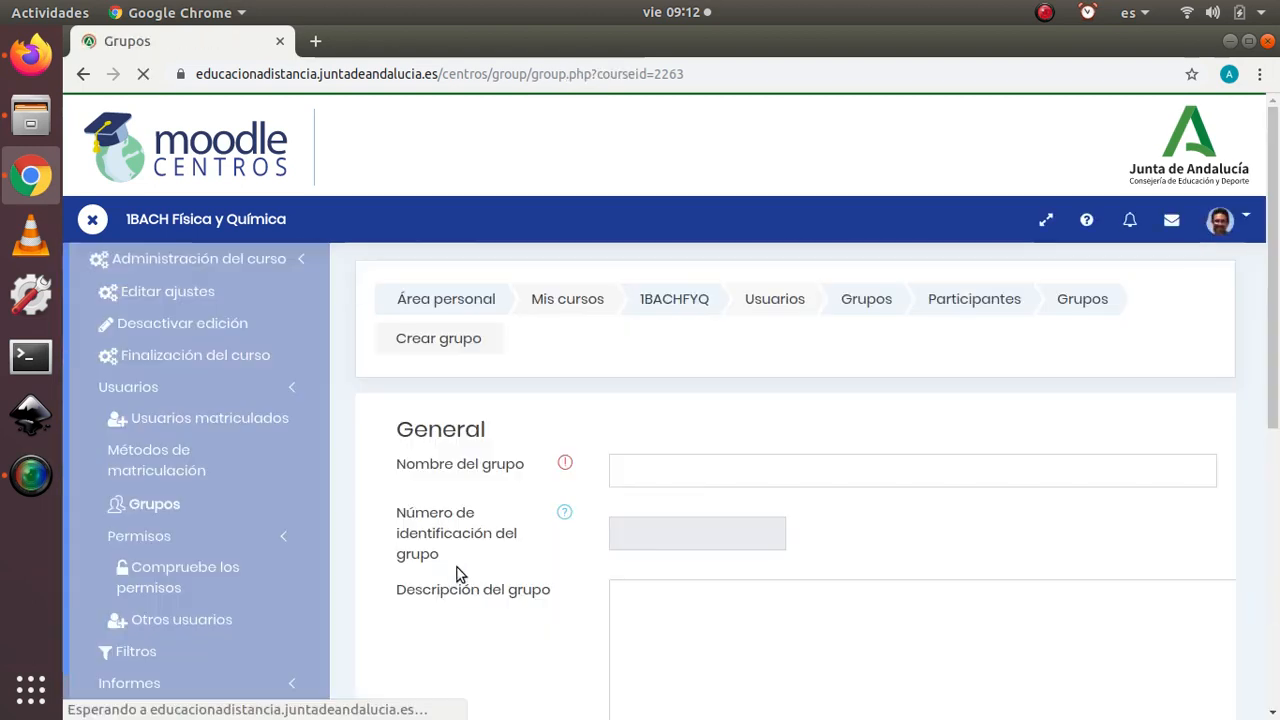
click(654, 474)
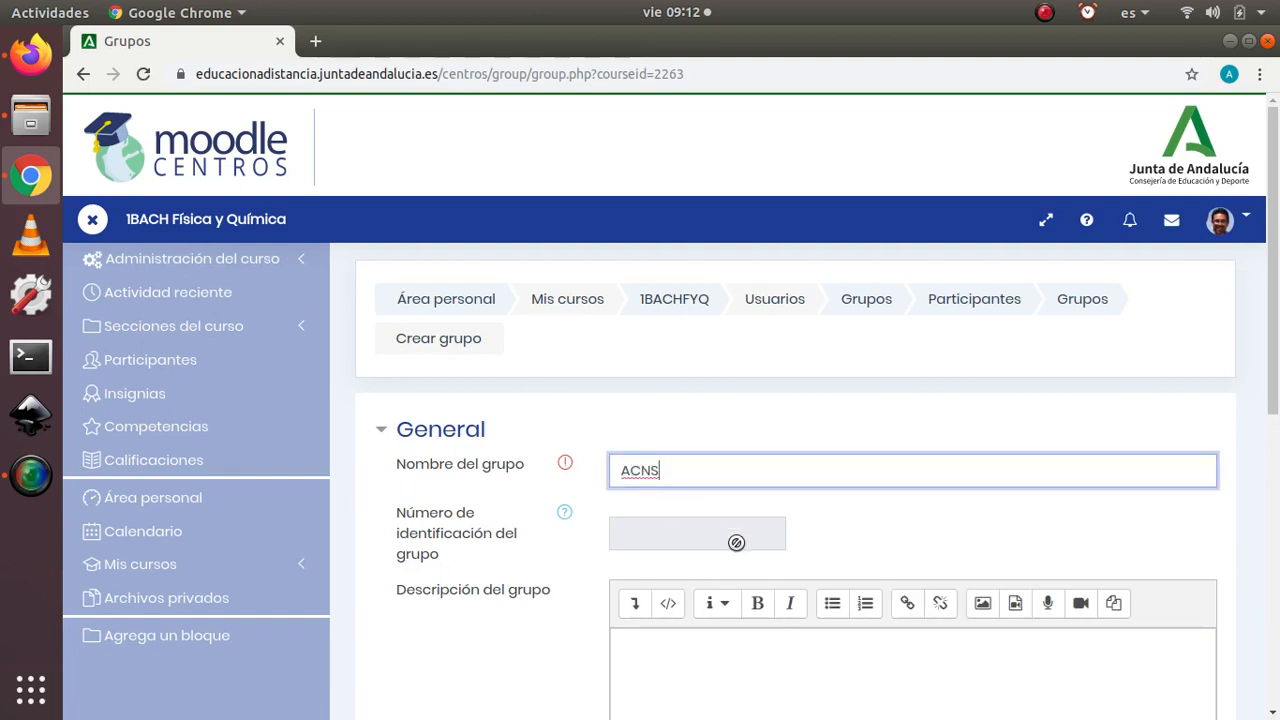
scroll(604, 508, down, 3)
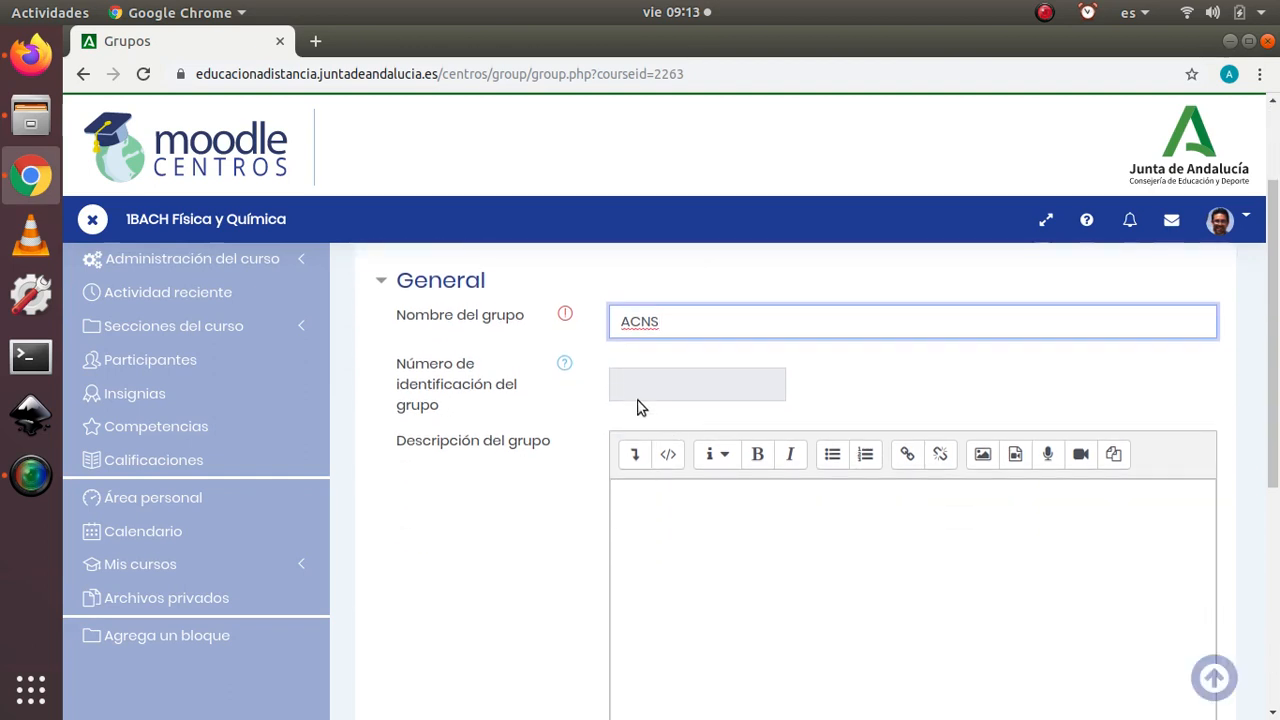
scroll(757, 570, down, 2)
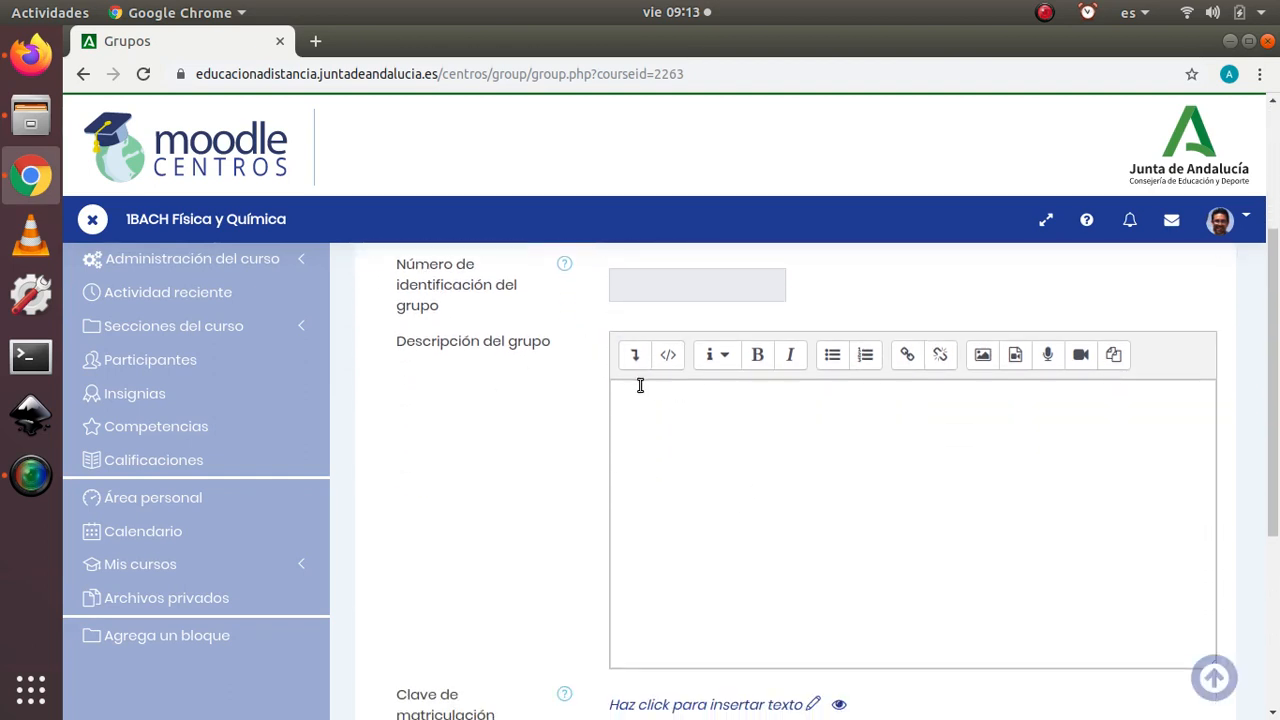
Step: Review the new group's description field and read the help text for Clave de matriculación
click(674, 417)
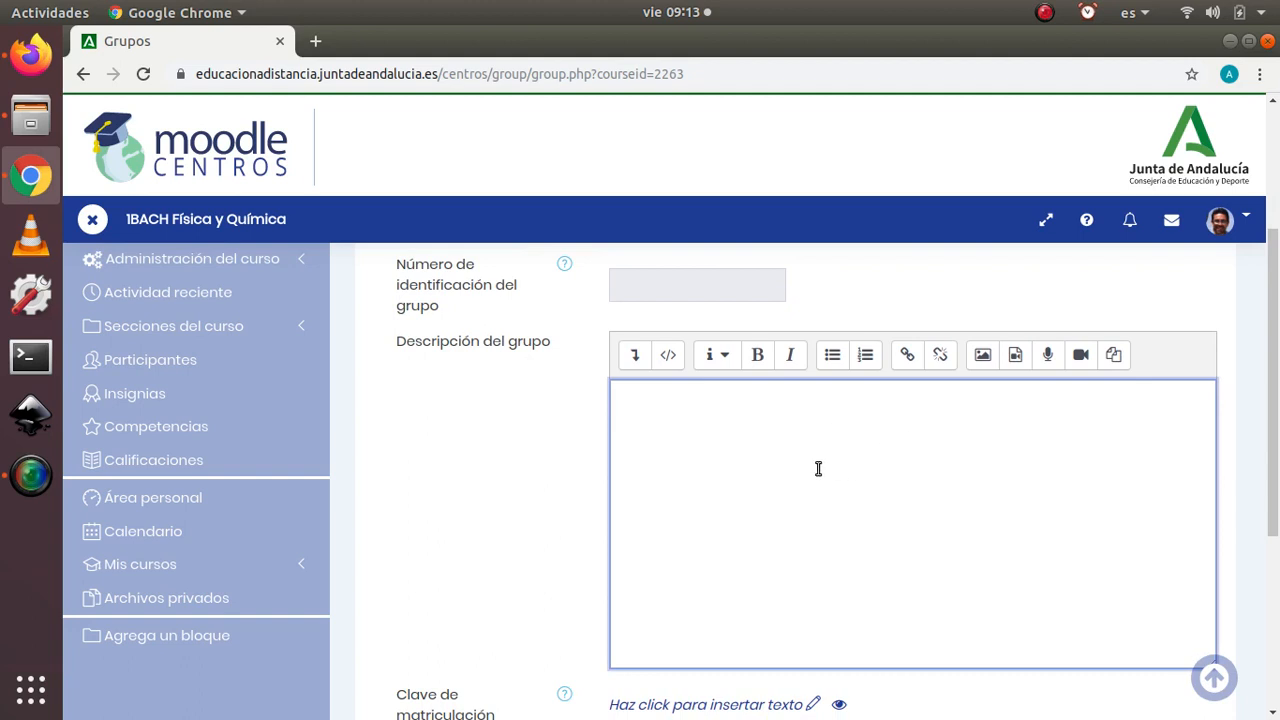
scroll(818, 468, down, 5)
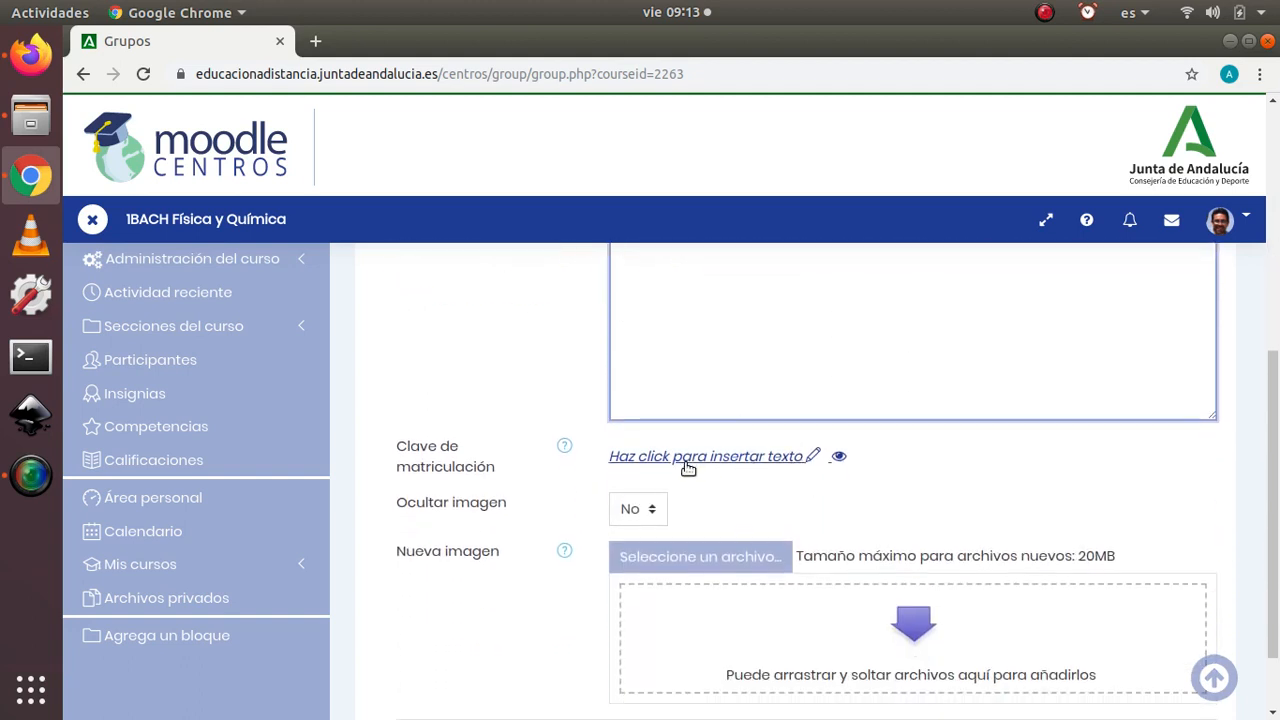
click(566, 447)
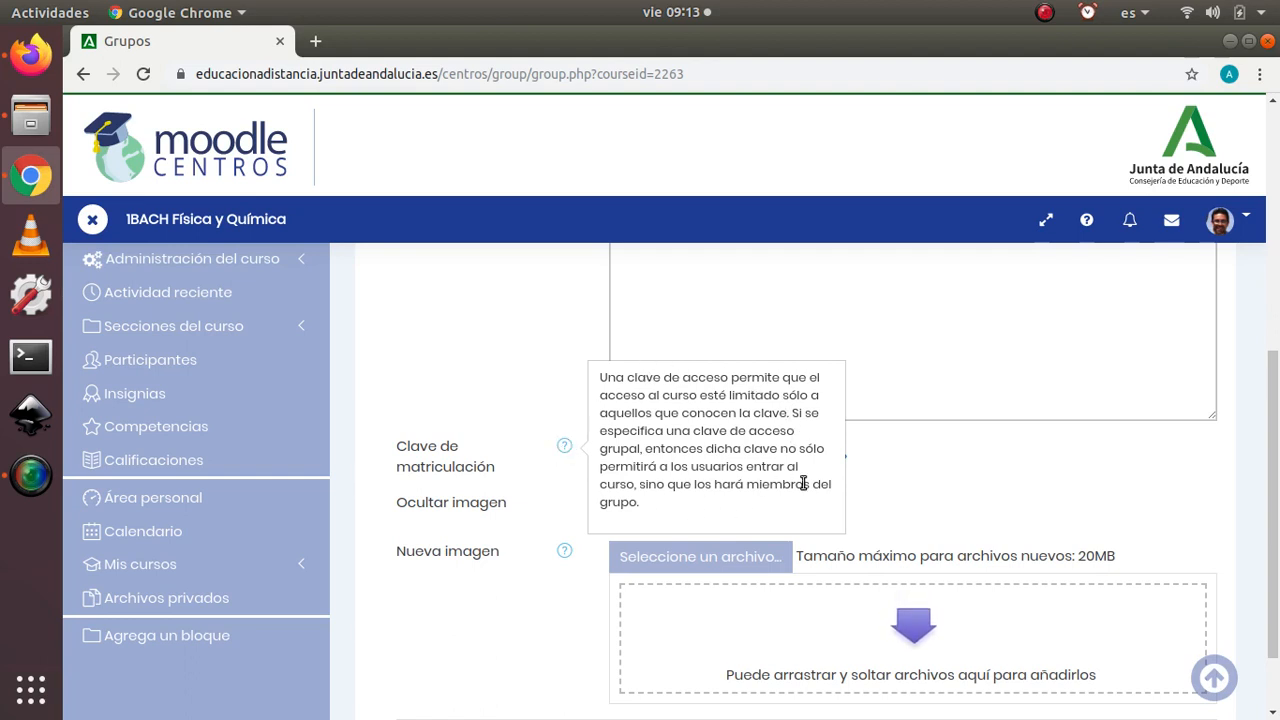
click(523, 429)
Step: Save the ACNS group, leaving the enrolment key empty and Ocultar imagen set to No
scroll(698, 497, down, 2)
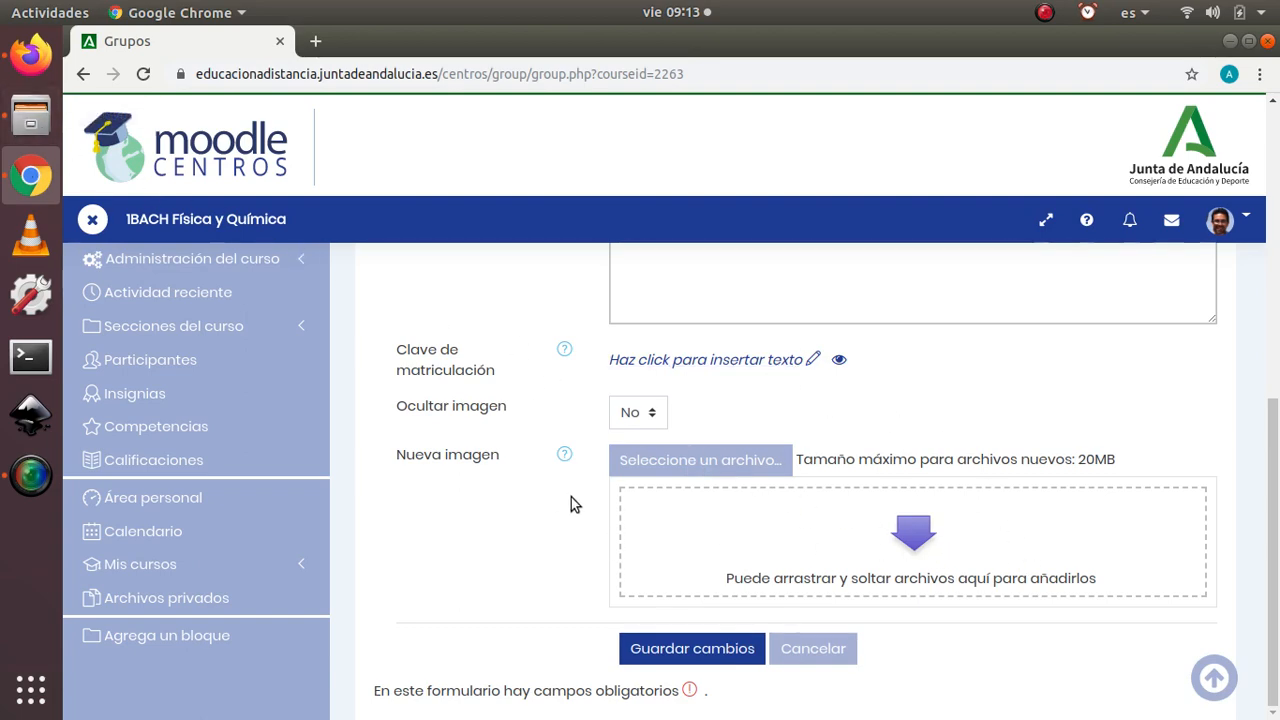
scroll(571, 496, up, 5)
click(700, 651)
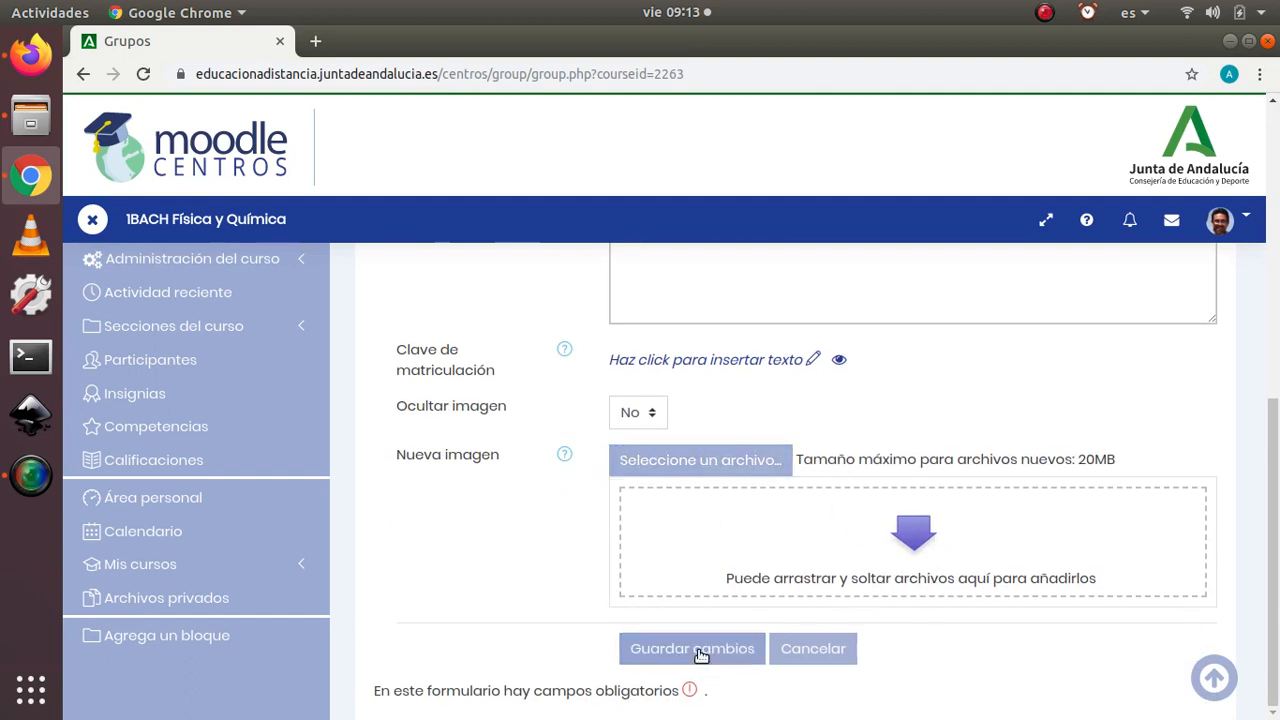
click(691, 654)
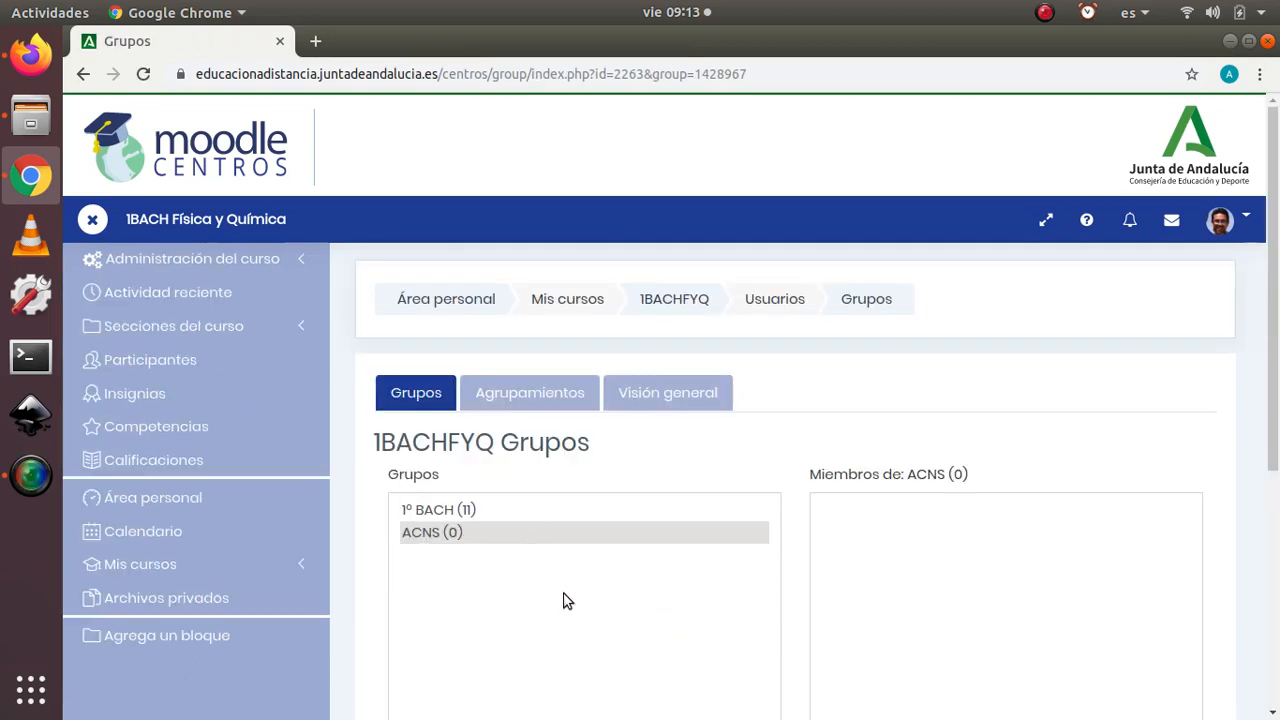
scroll(563, 600, down, 4)
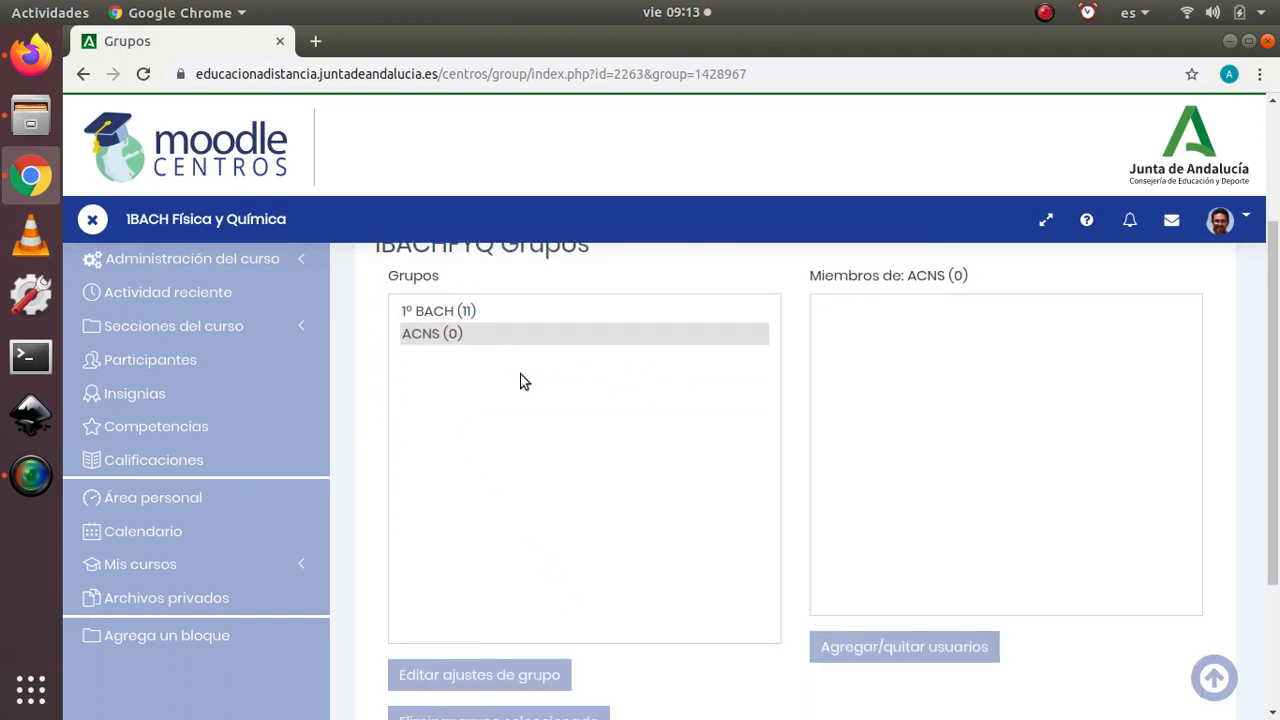
Step: Add three students to the ACNS group from its potential members and return to the course's group list
click(905, 648)
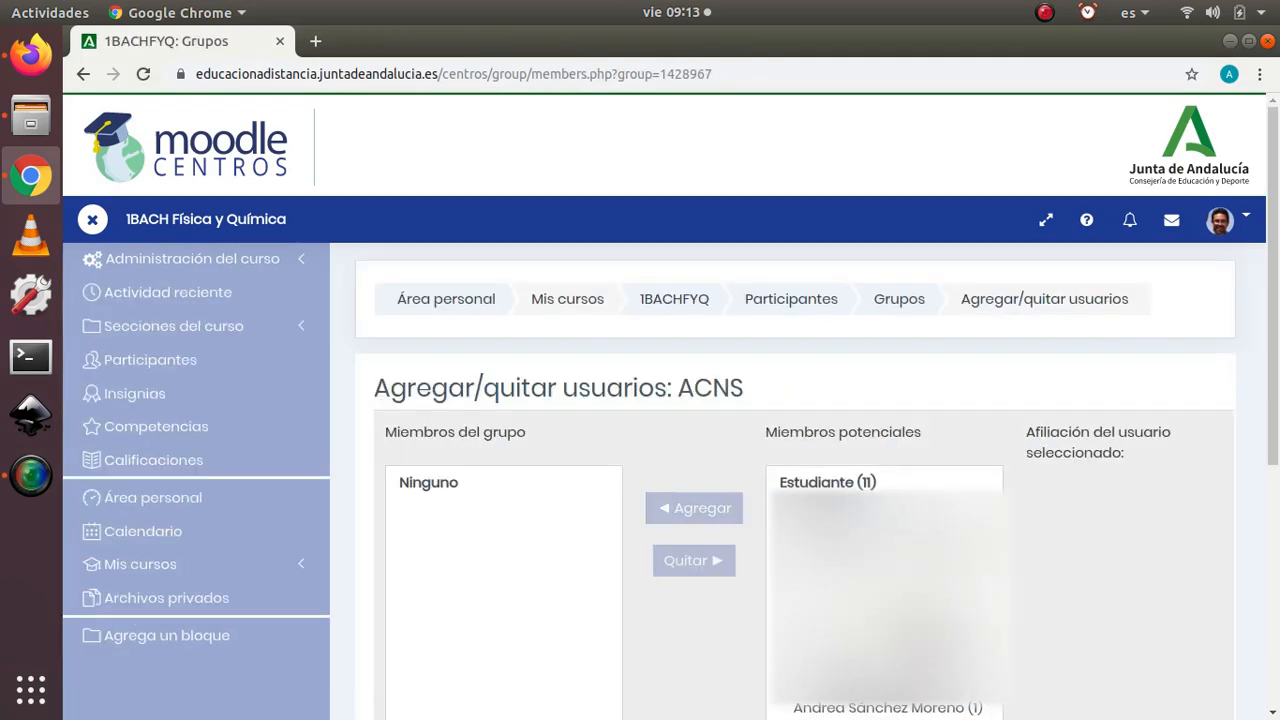
scroll(884, 590, down, 5)
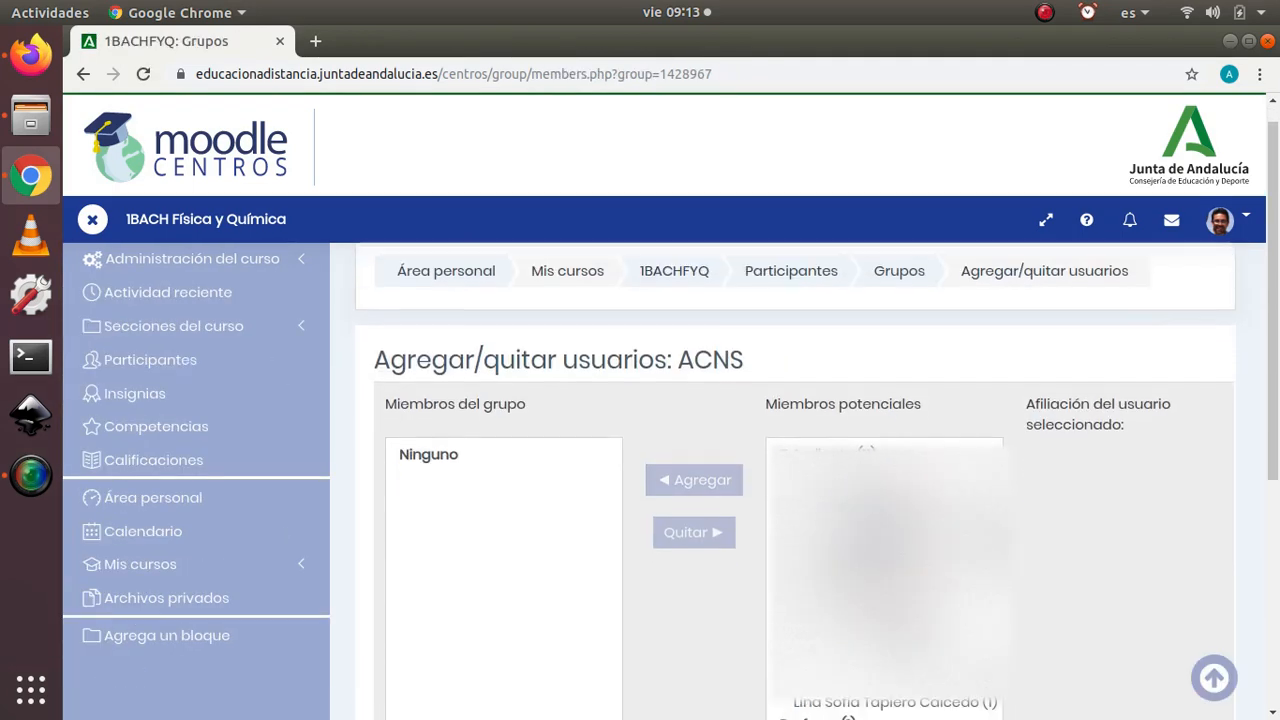
scroll(743, 440, down, 3)
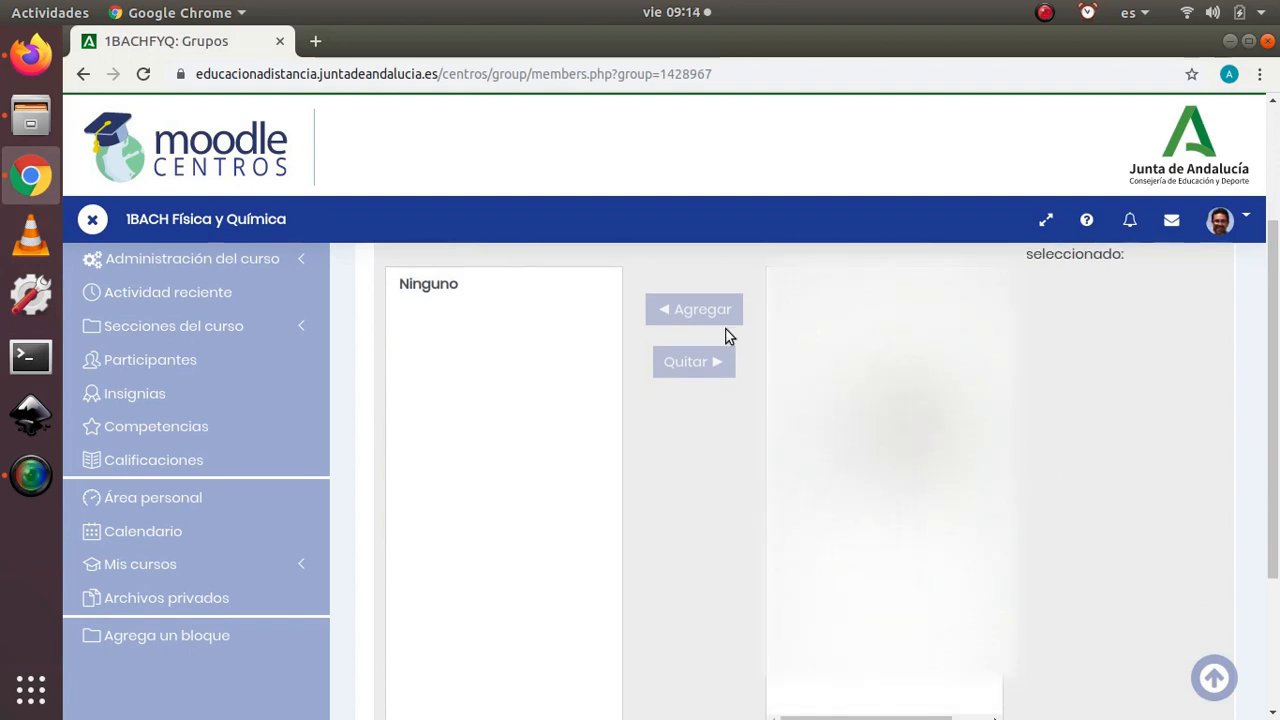
click(880, 300)
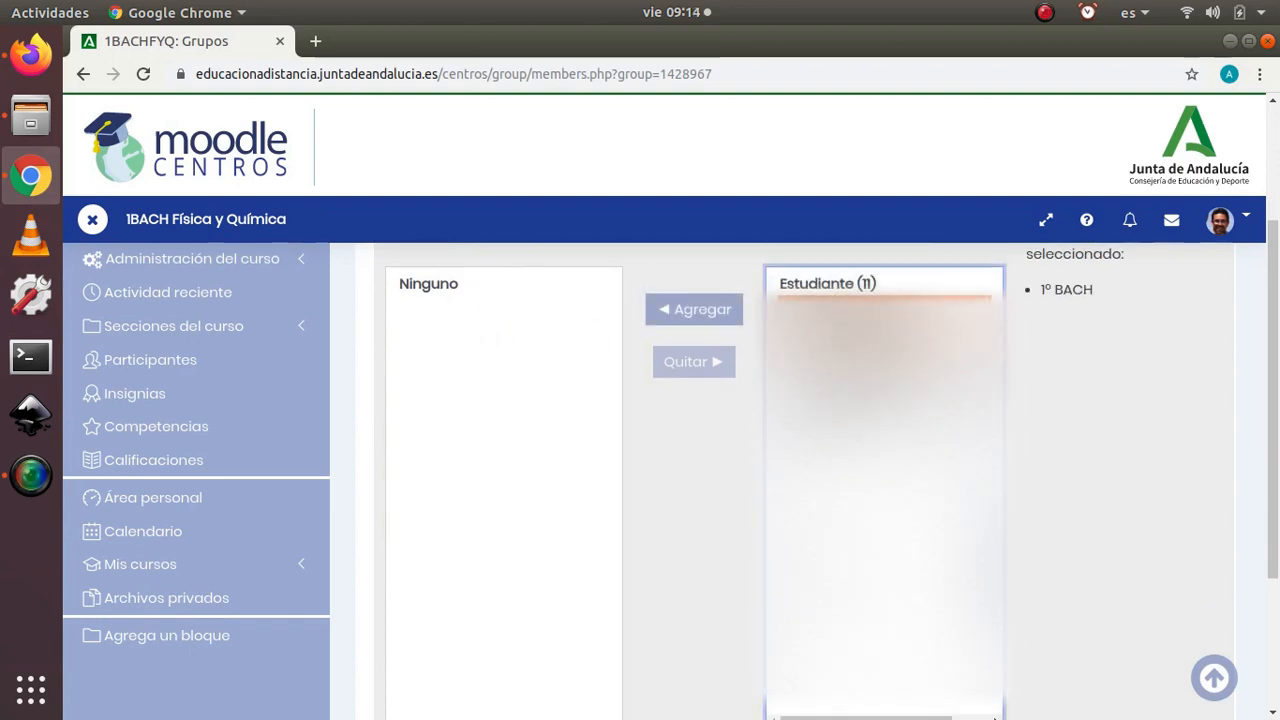
click(703, 311)
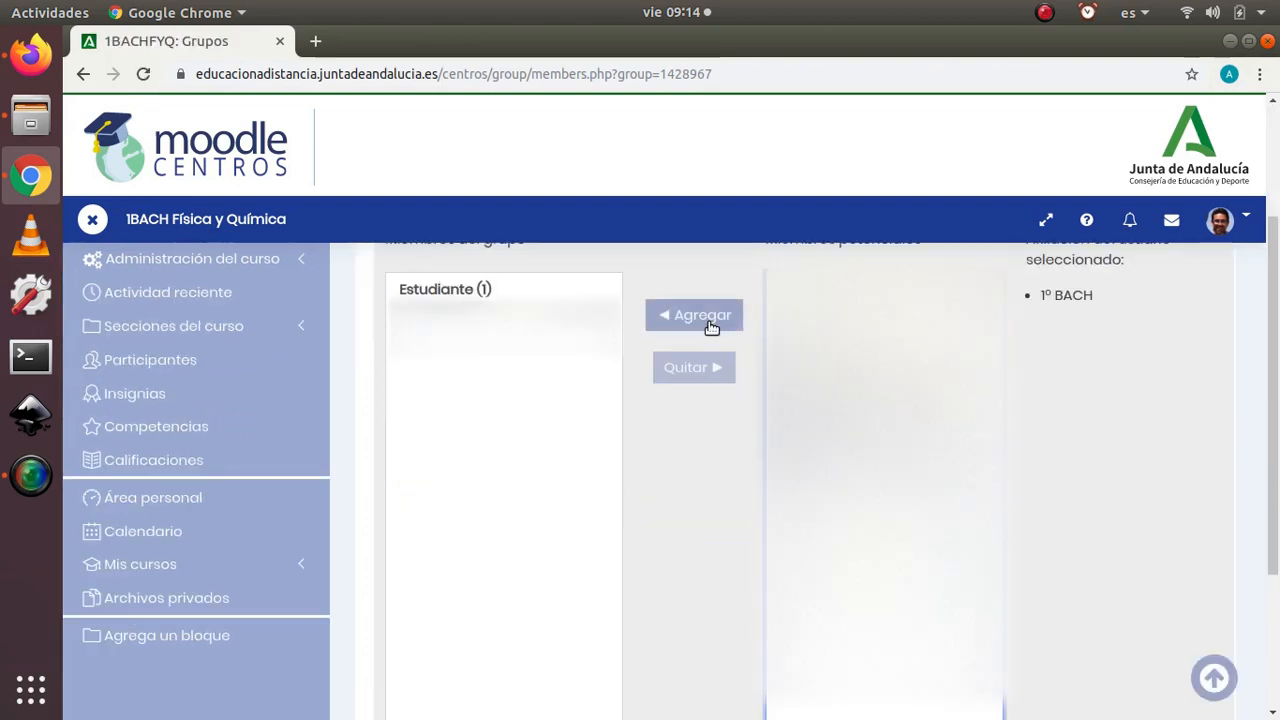
click(705, 321)
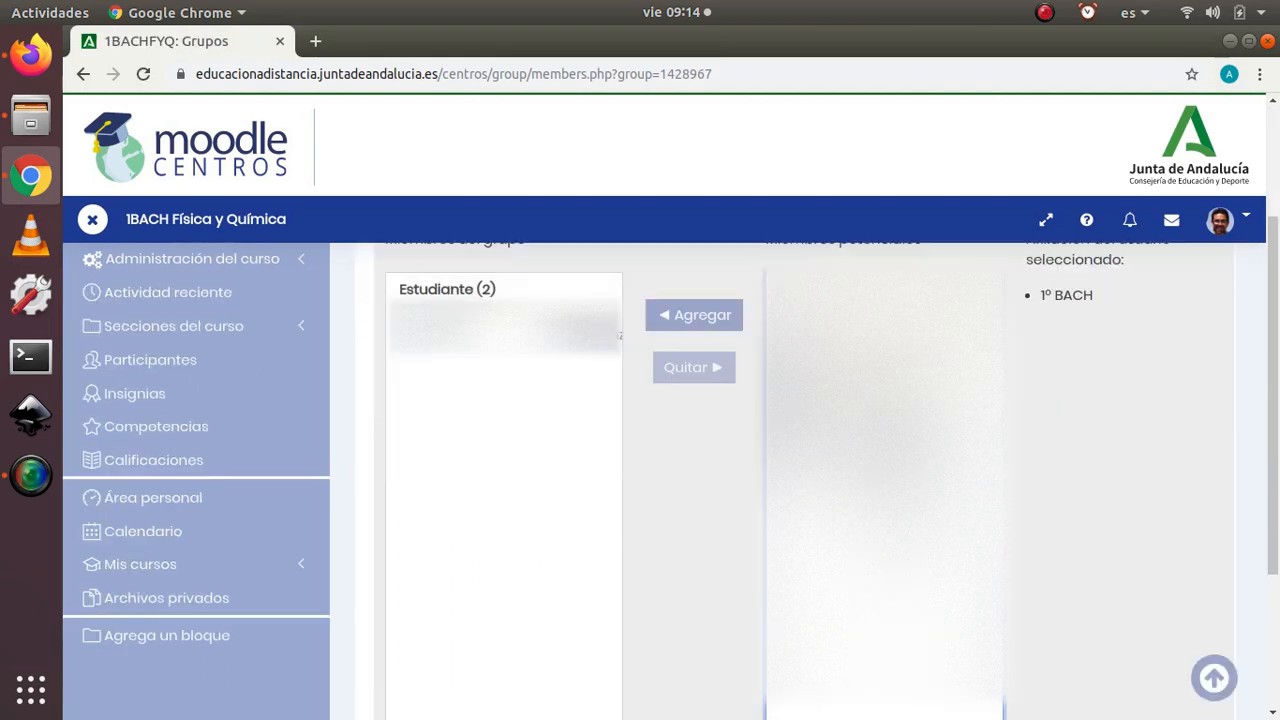
click(707, 318)
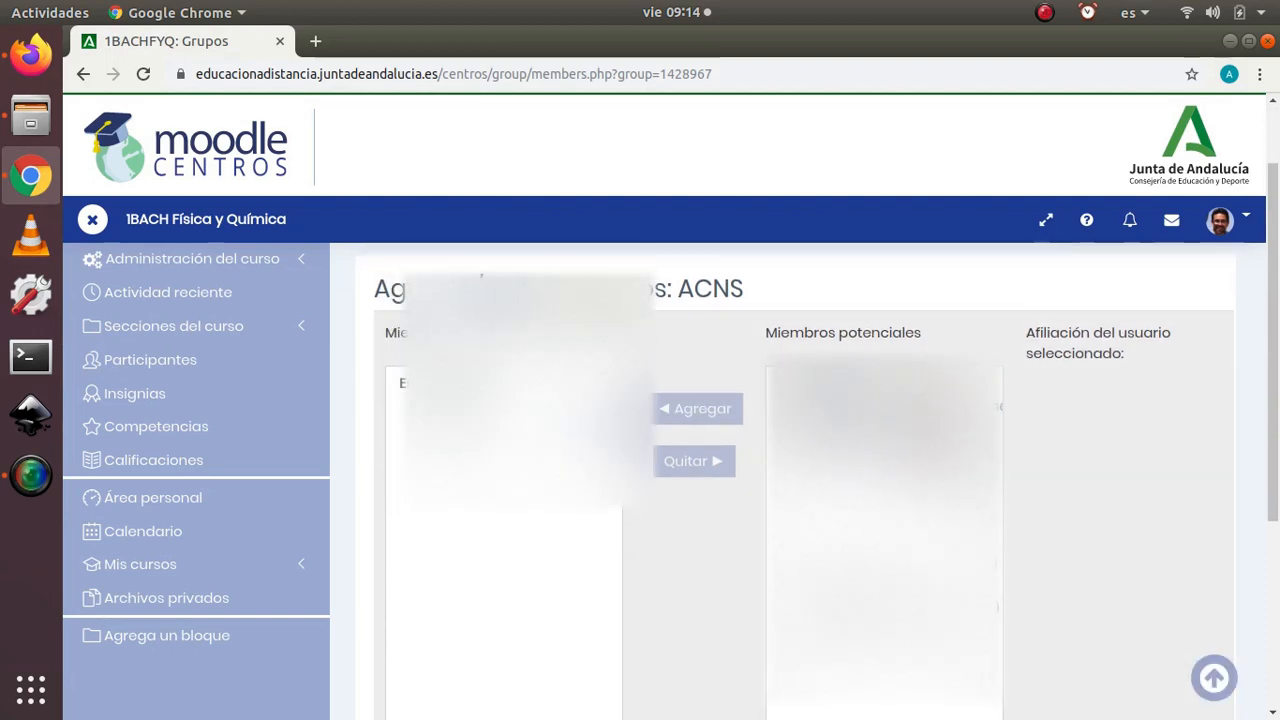
scroll(641, 416, down, 5)
scroll(643, 412, down, 1)
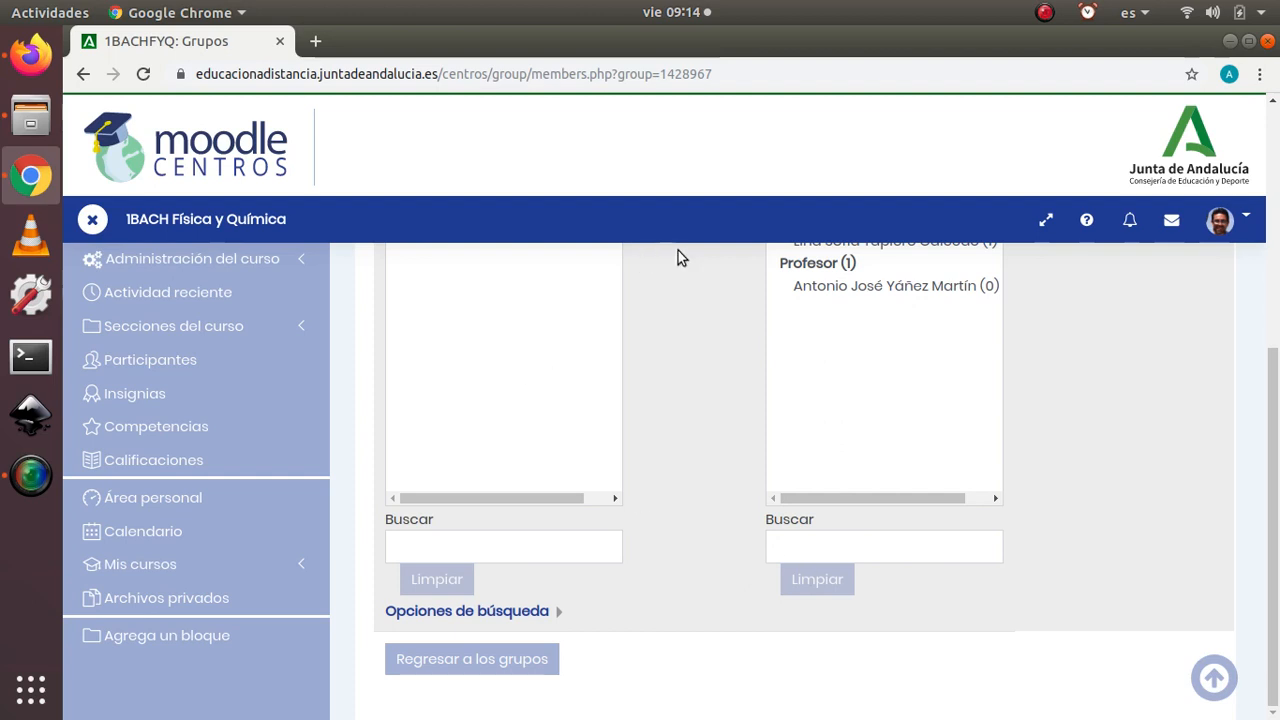
click(489, 665)
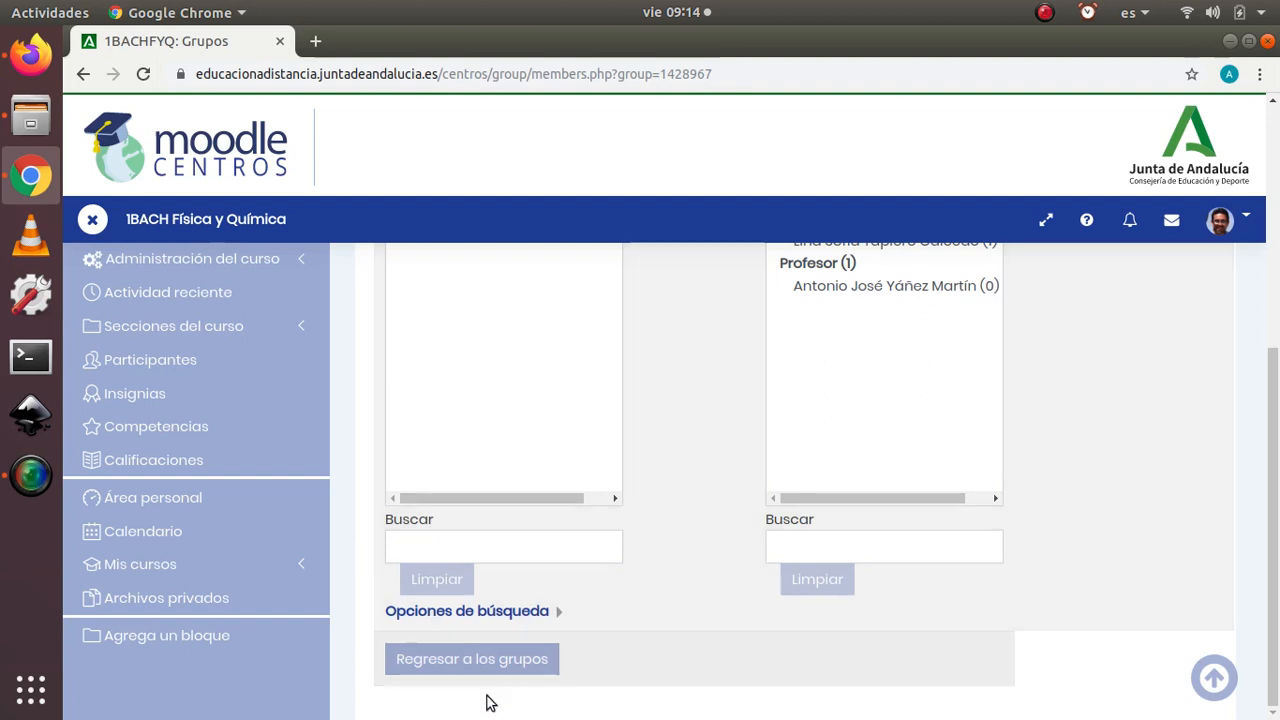
click(493, 660)
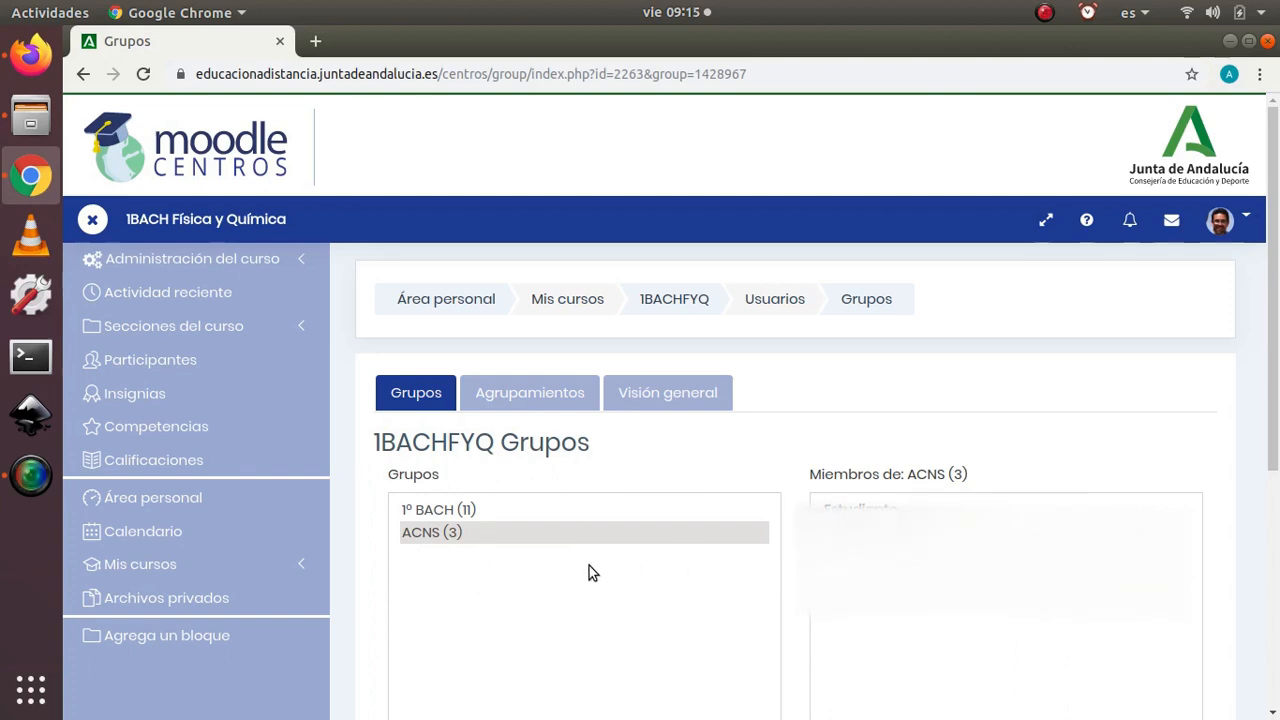
Step: Start automatic group creation based on Número de grupos, keeping the Grupo @ naming scheme, and set the number of groups to 3
scroll(587, 565, down, 5)
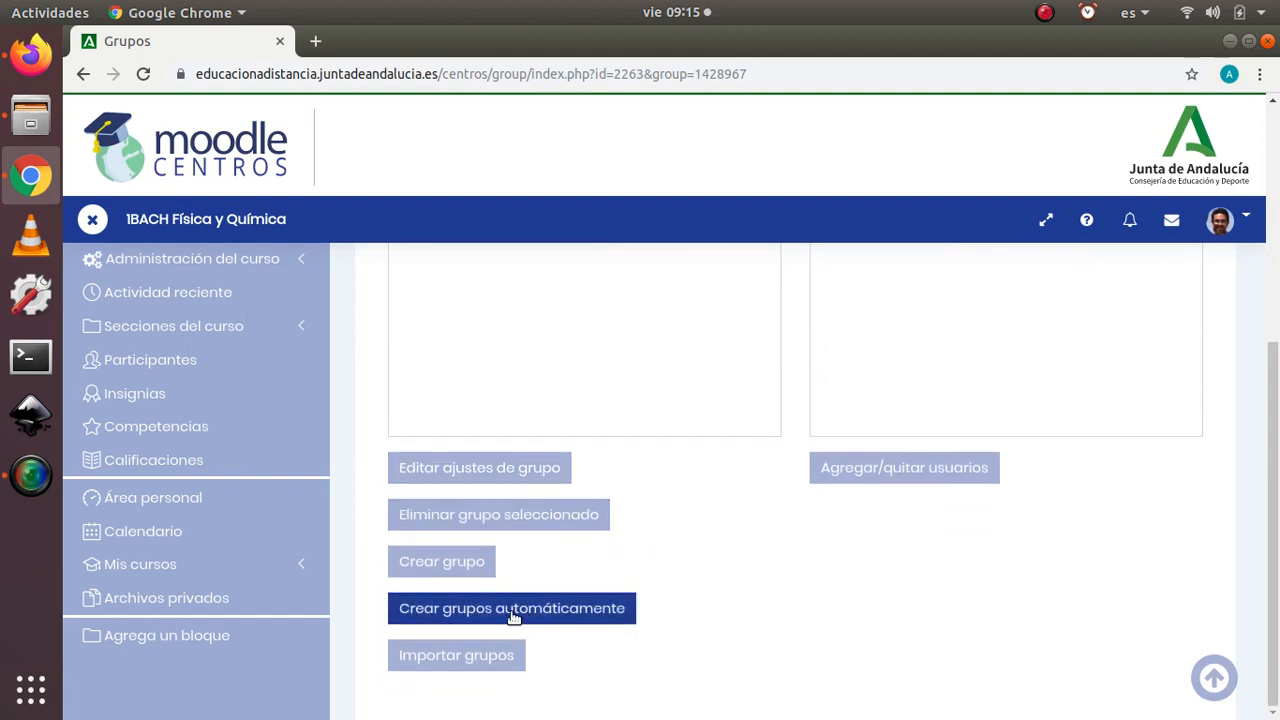
click(513, 617)
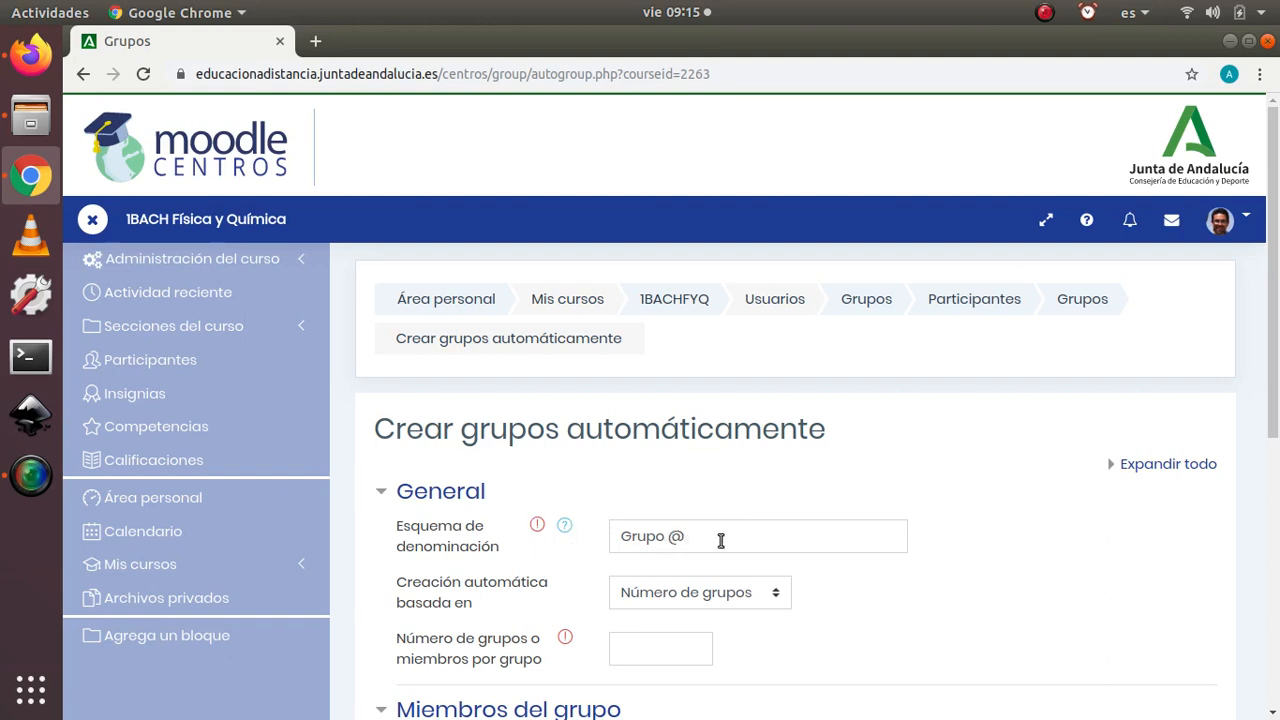
scroll(826, 593, down, 3)
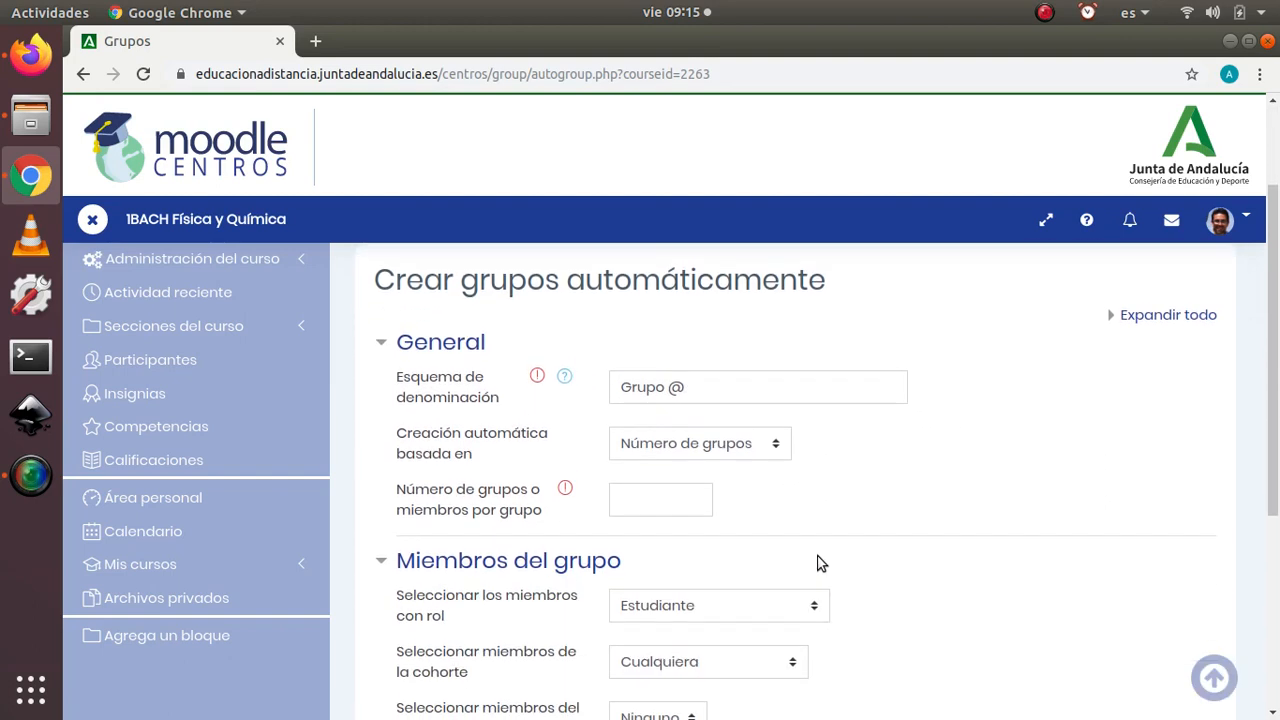
click(778, 451)
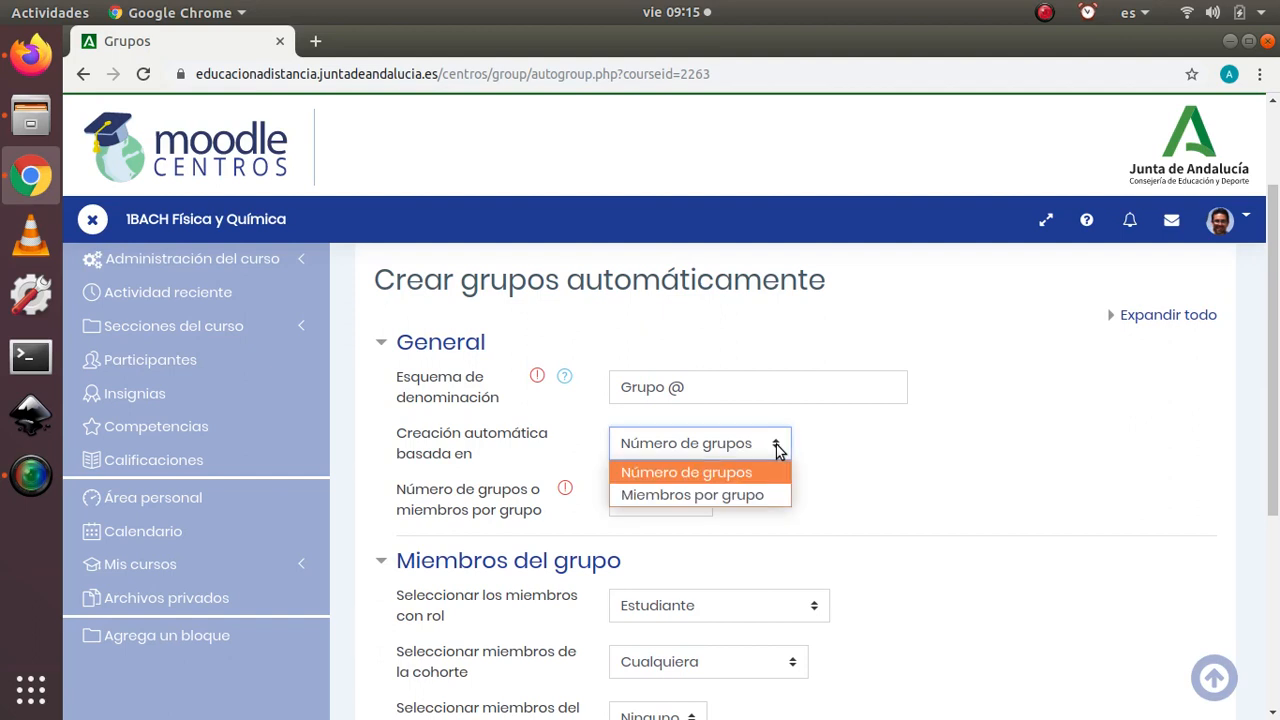
click(737, 476)
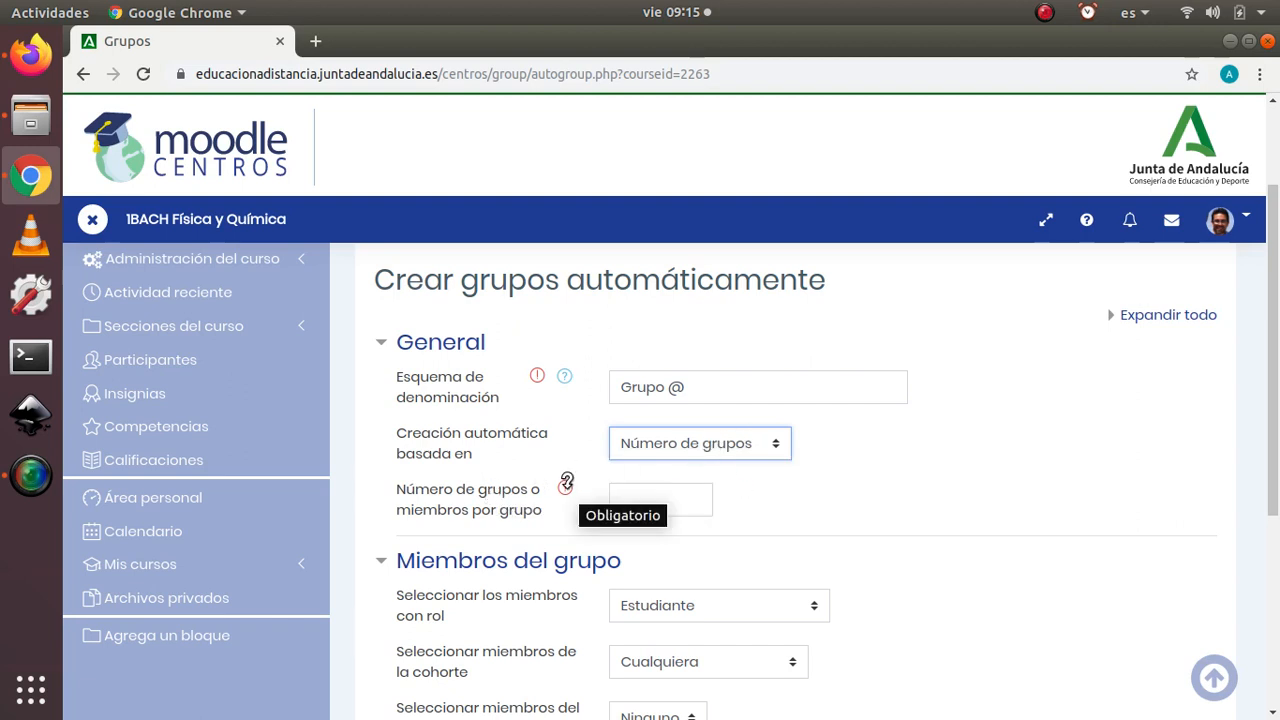
click(661, 500)
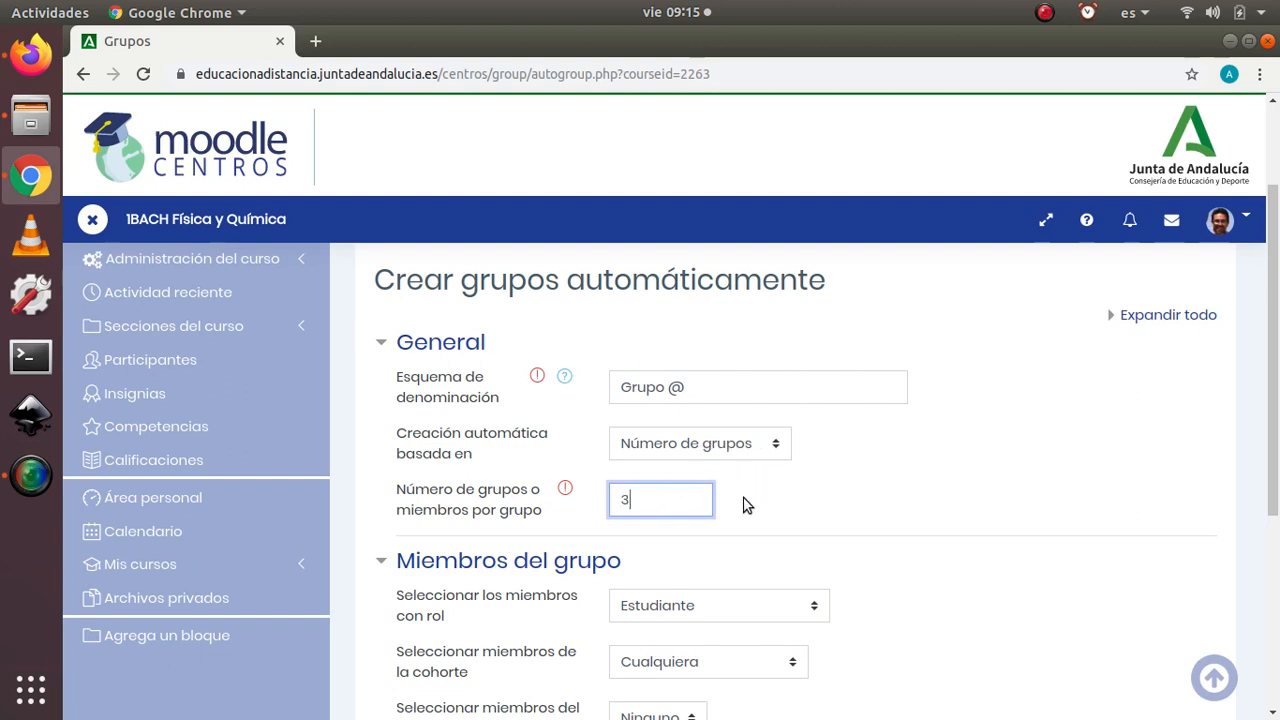
Step: Keep the member cohort as Cualquiera and select the 1º BACH group as the source of members
scroll(540, 556, down, 4)
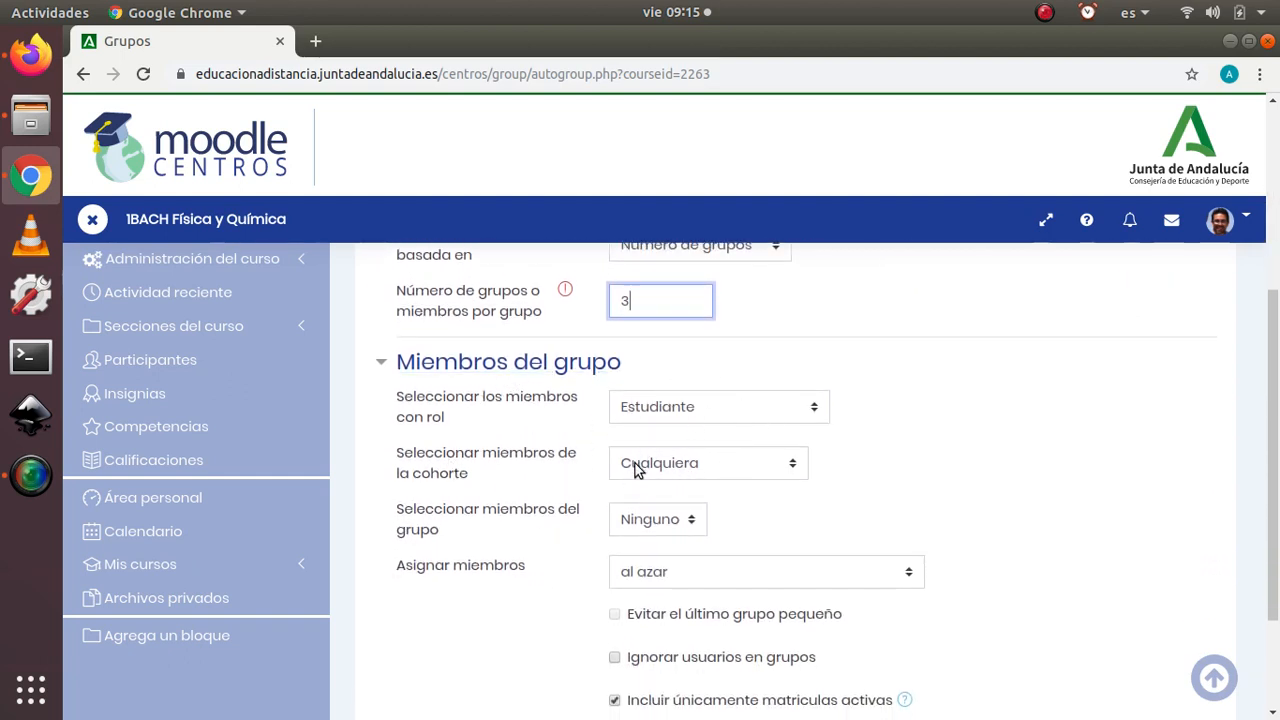
click(795, 471)
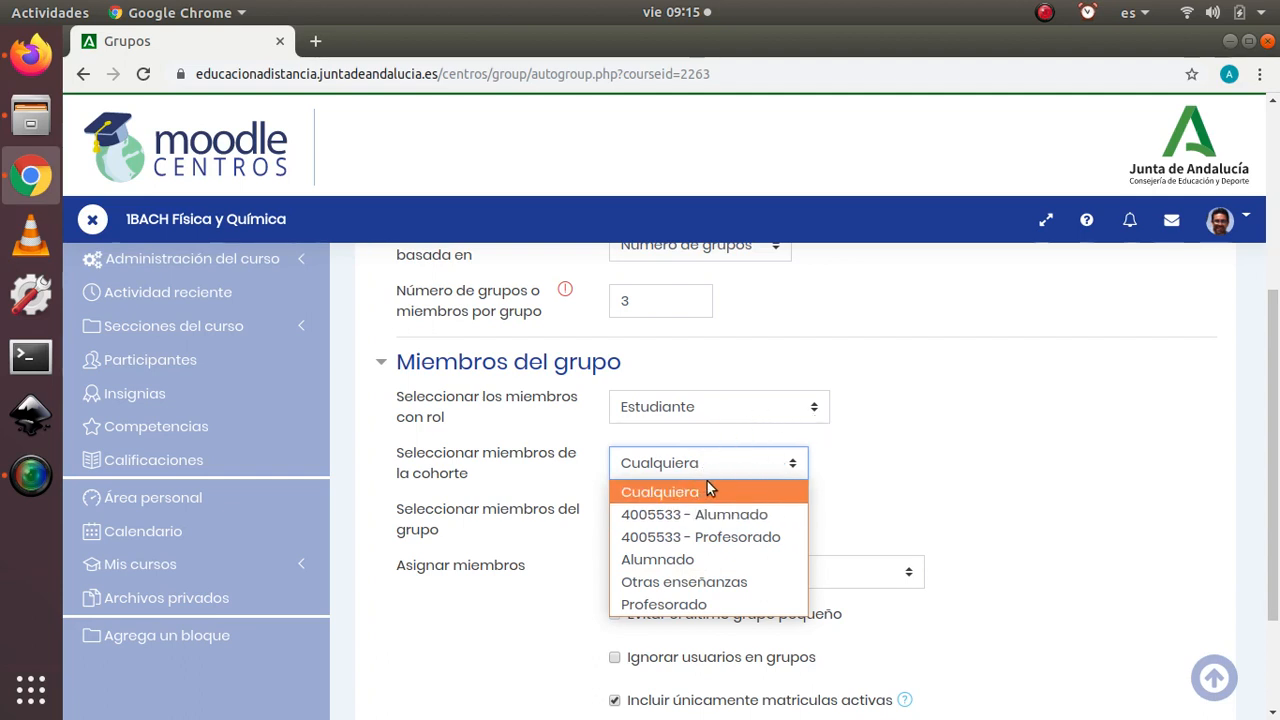
click(907, 460)
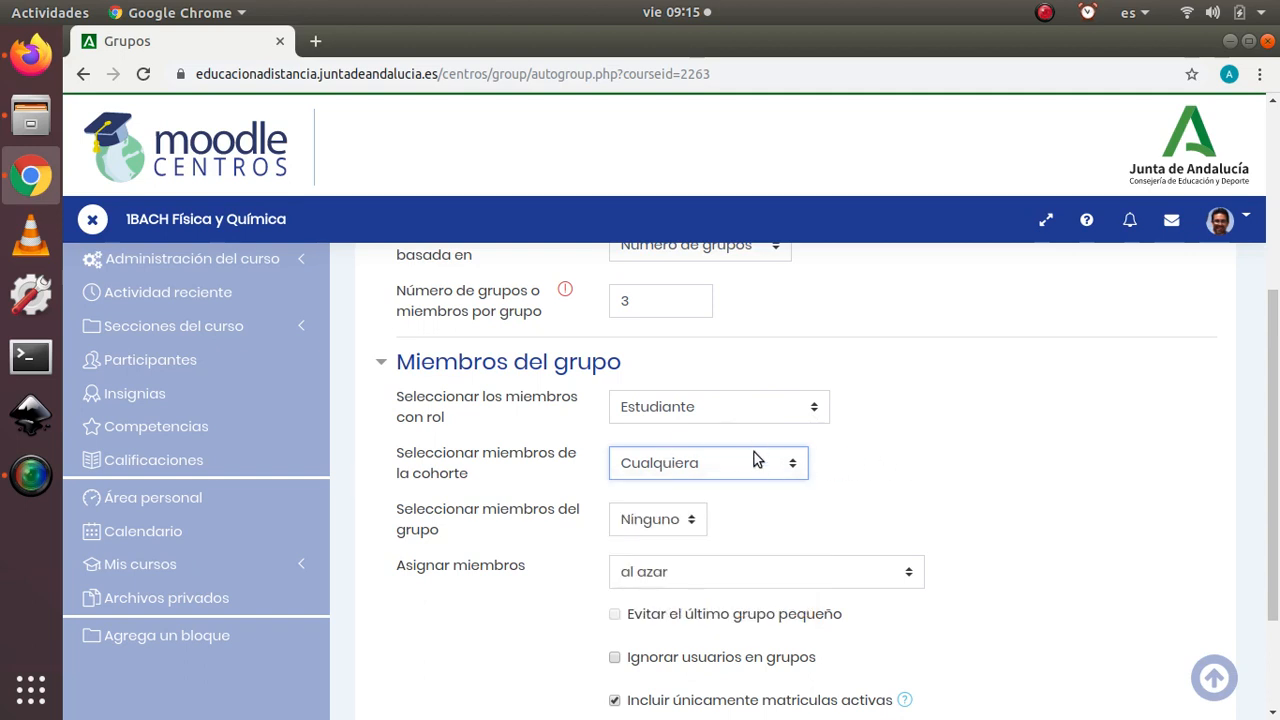
click(698, 525)
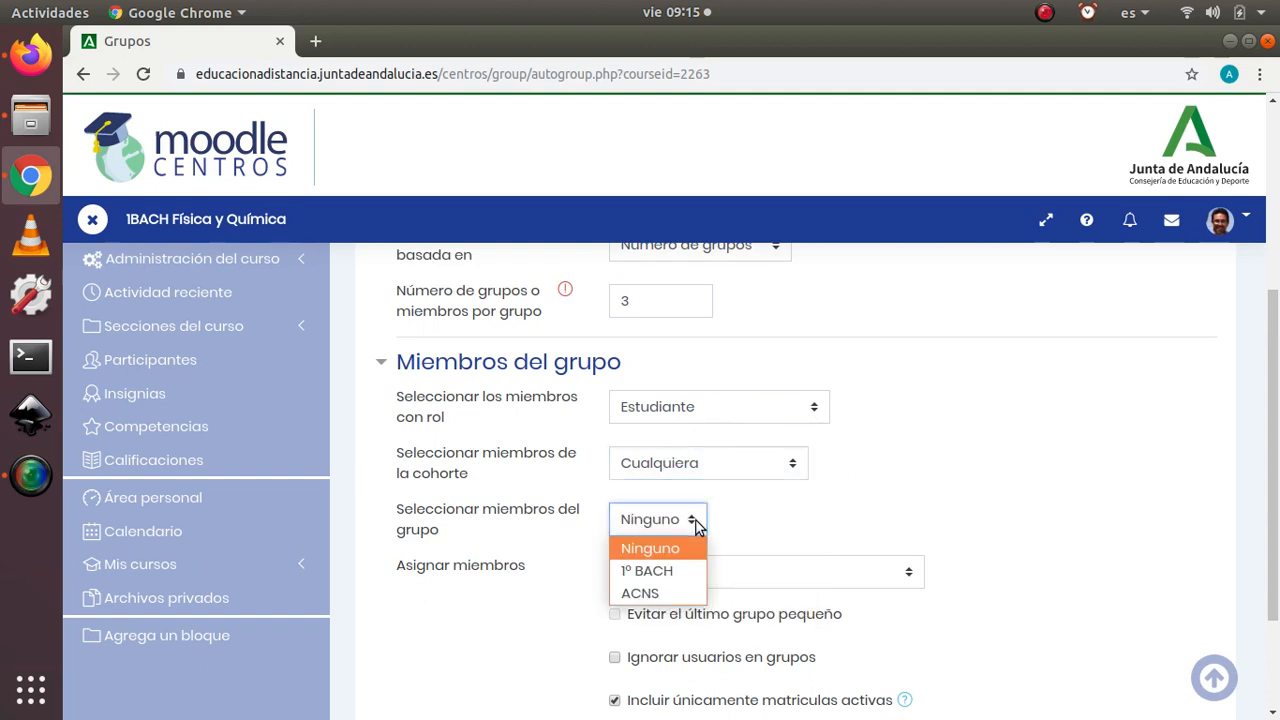
click(660, 570)
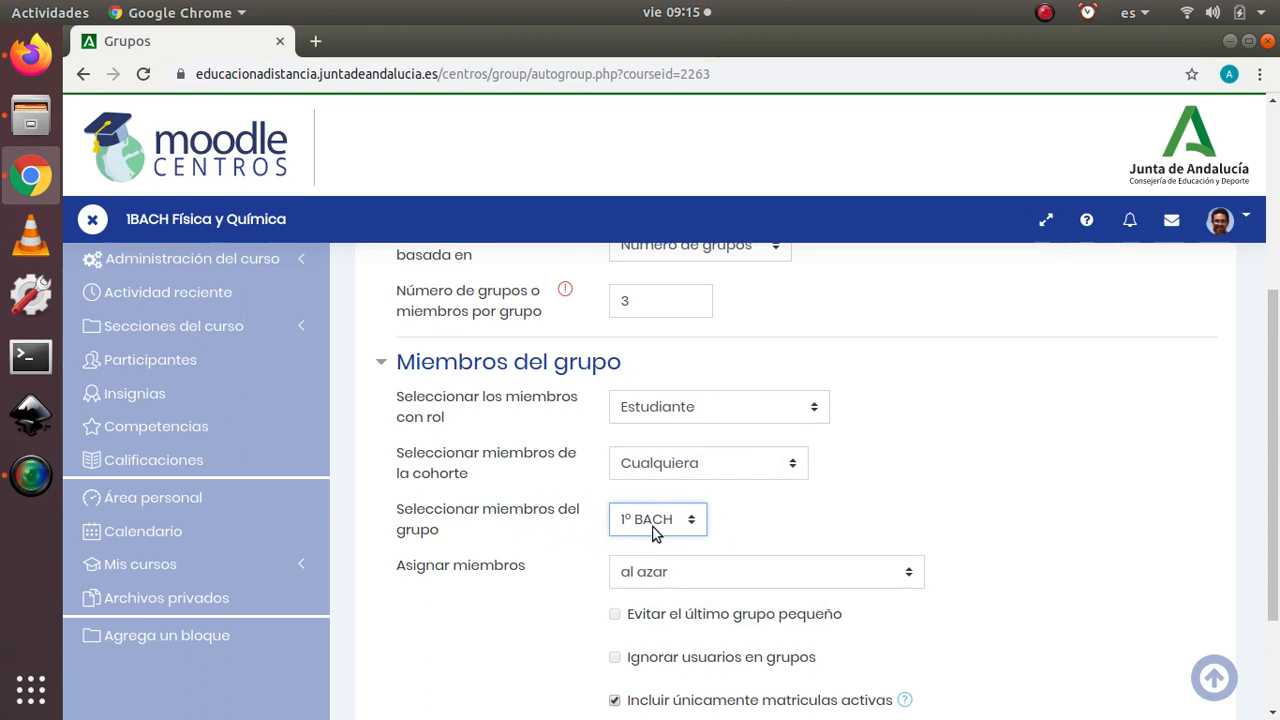
Step: Check the Agrupamiento options, leave them at Sin agrupamientos, and submit the automatic group creation form
scroll(785, 508, down, 3)
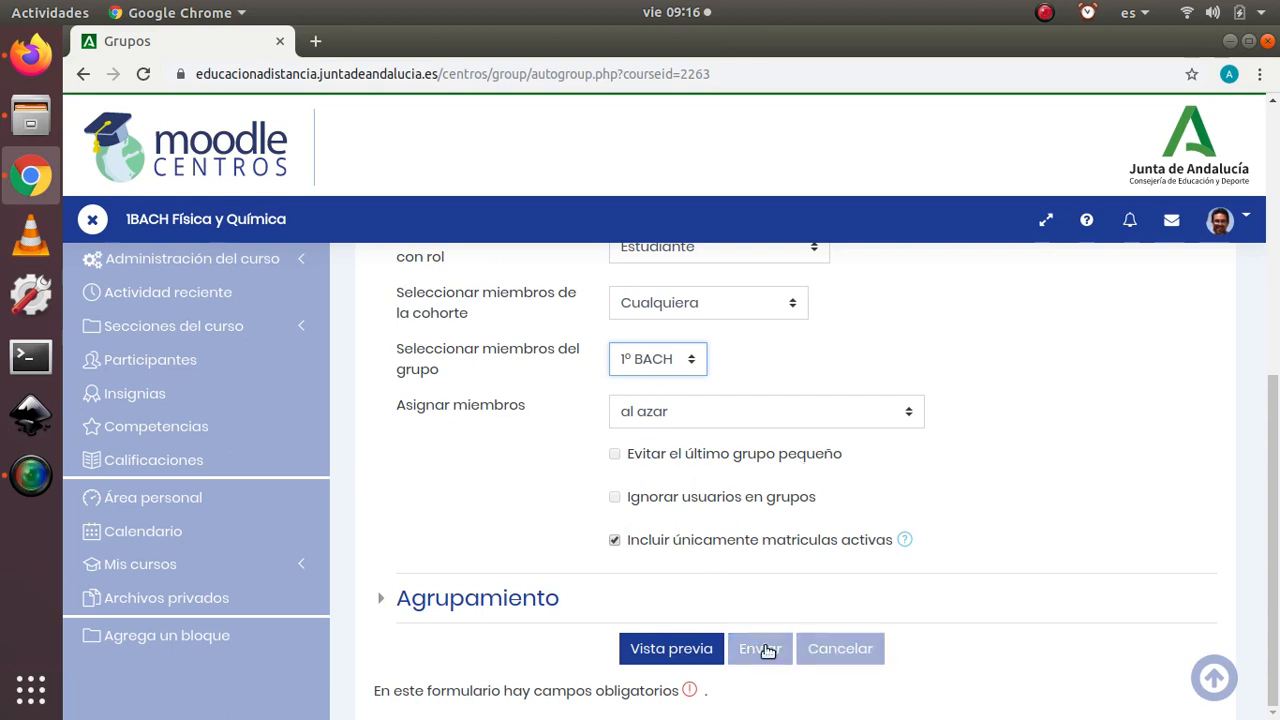
click(383, 599)
scroll(443, 530, down, 3)
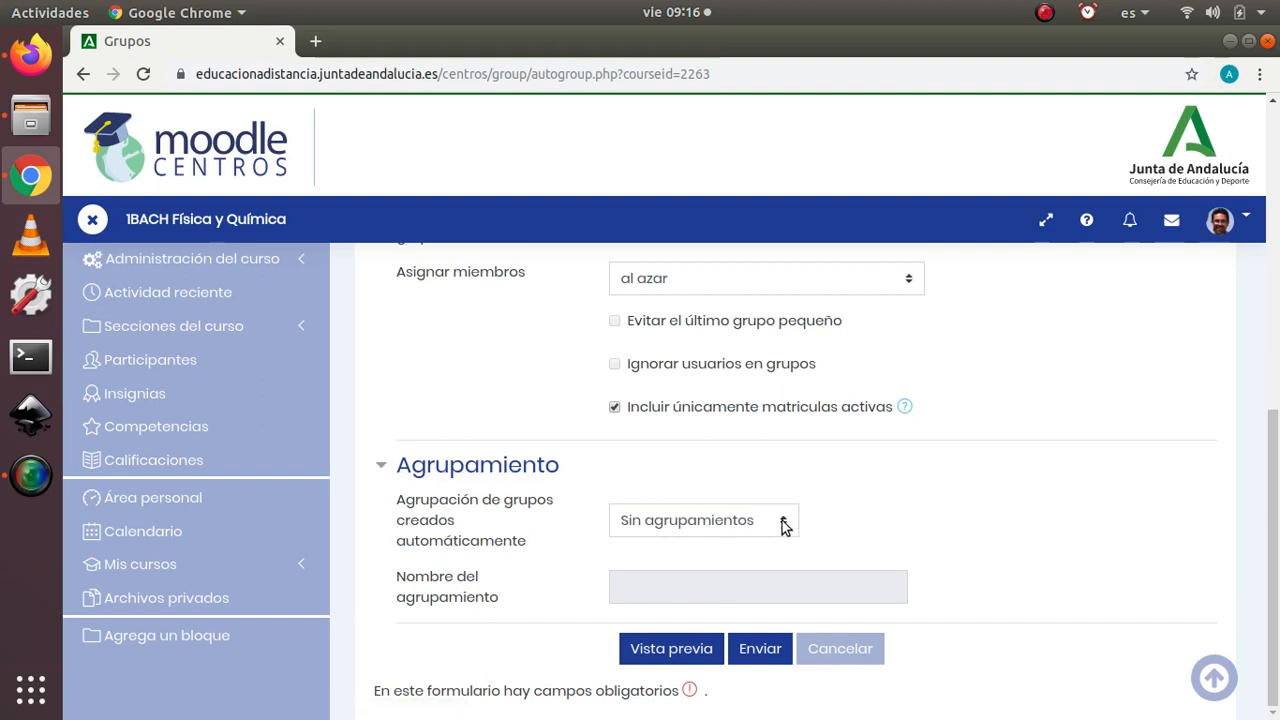
click(383, 469)
scroll(563, 429, up, 5)
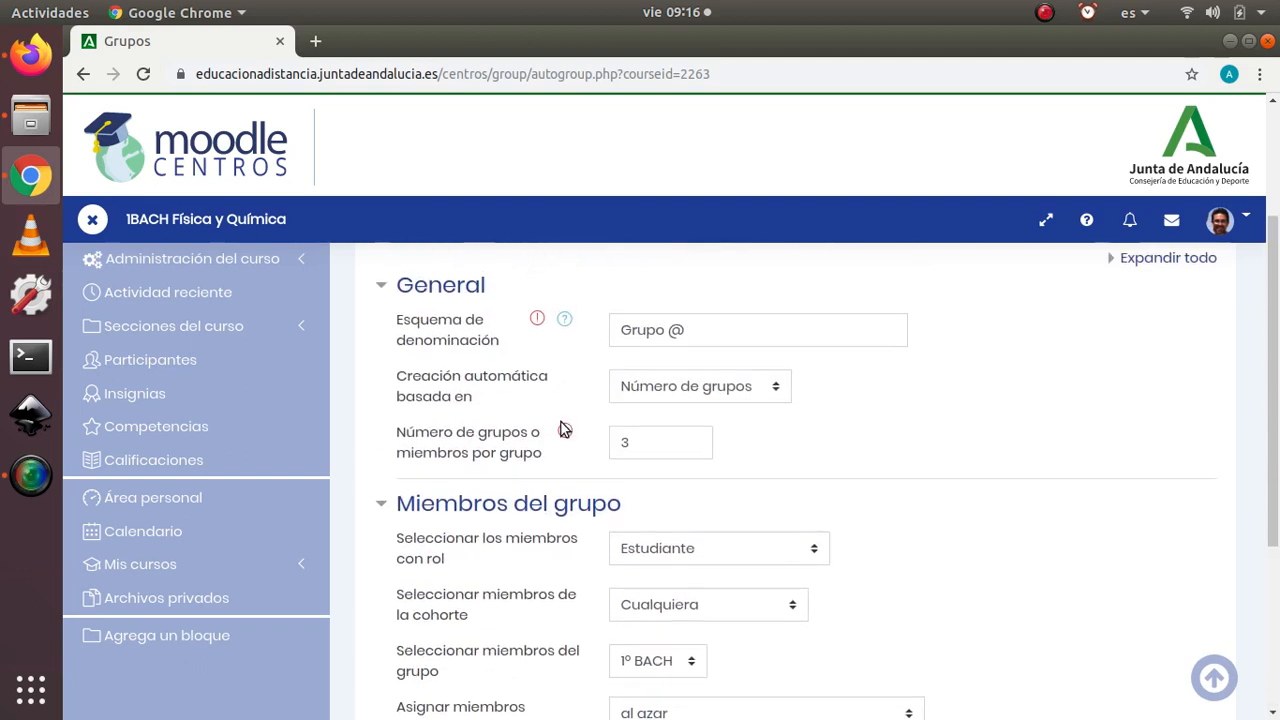
scroll(563, 420, down, 5)
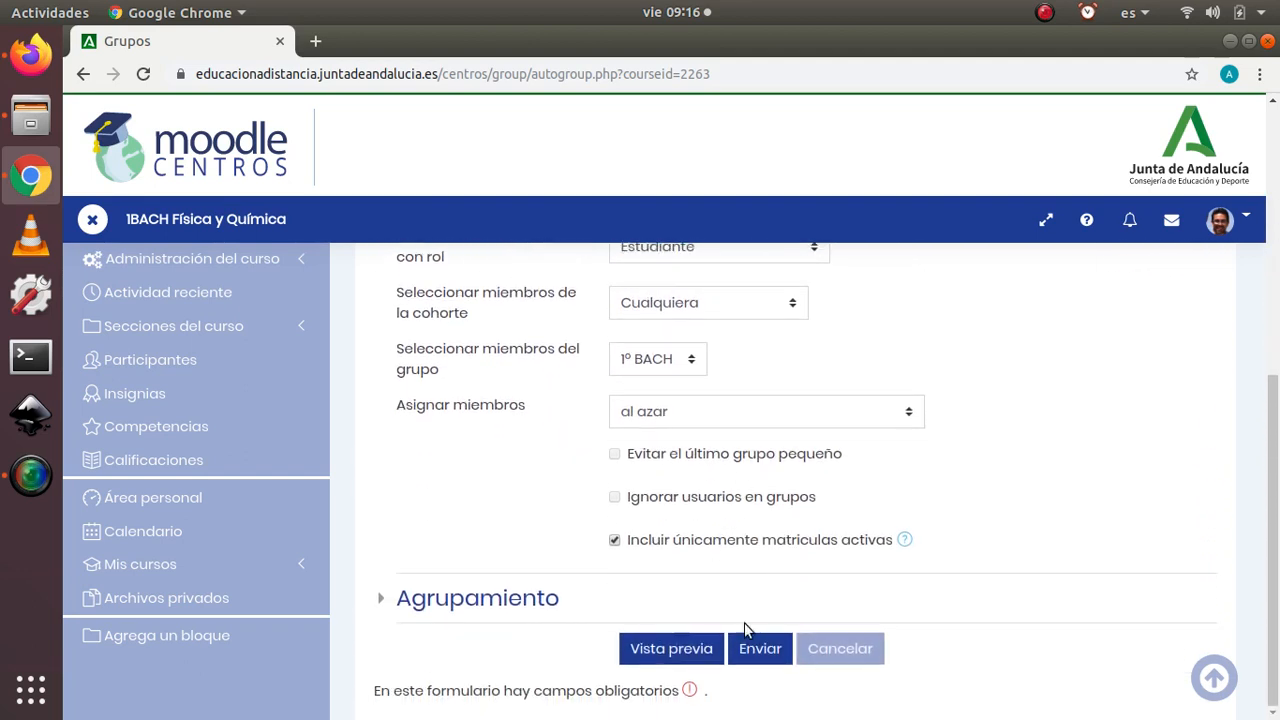
click(769, 652)
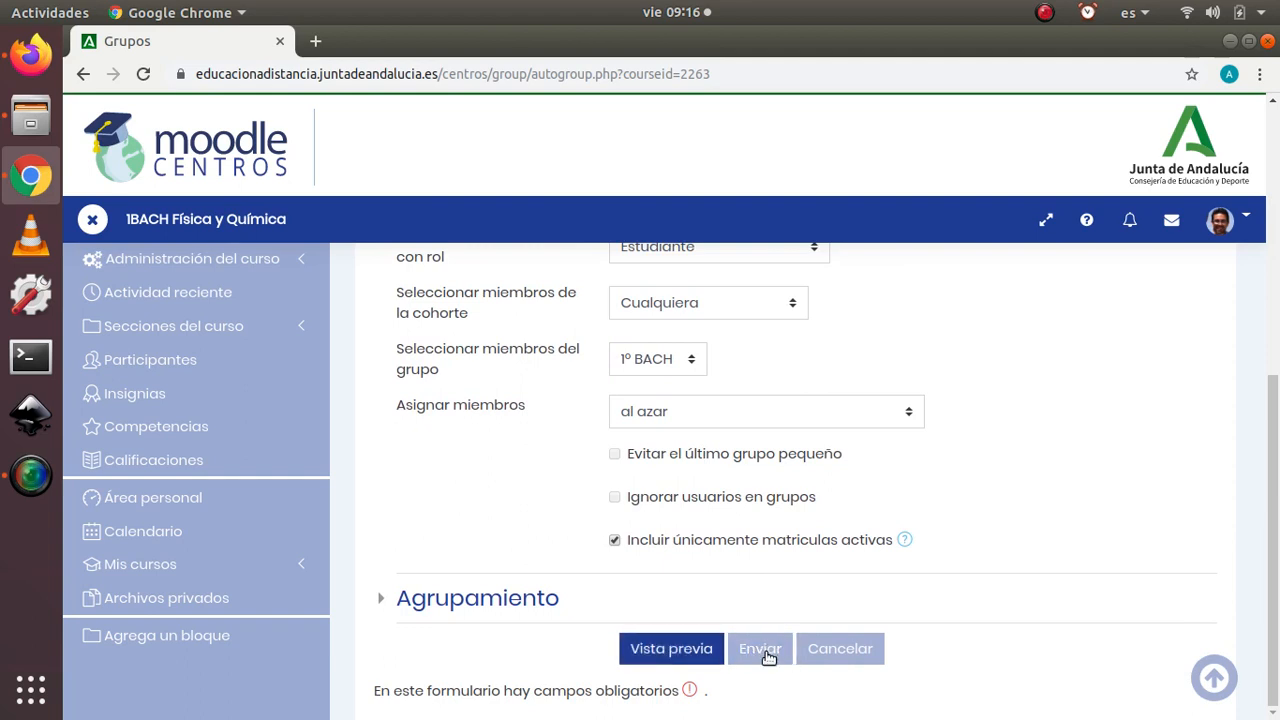
click(766, 653)
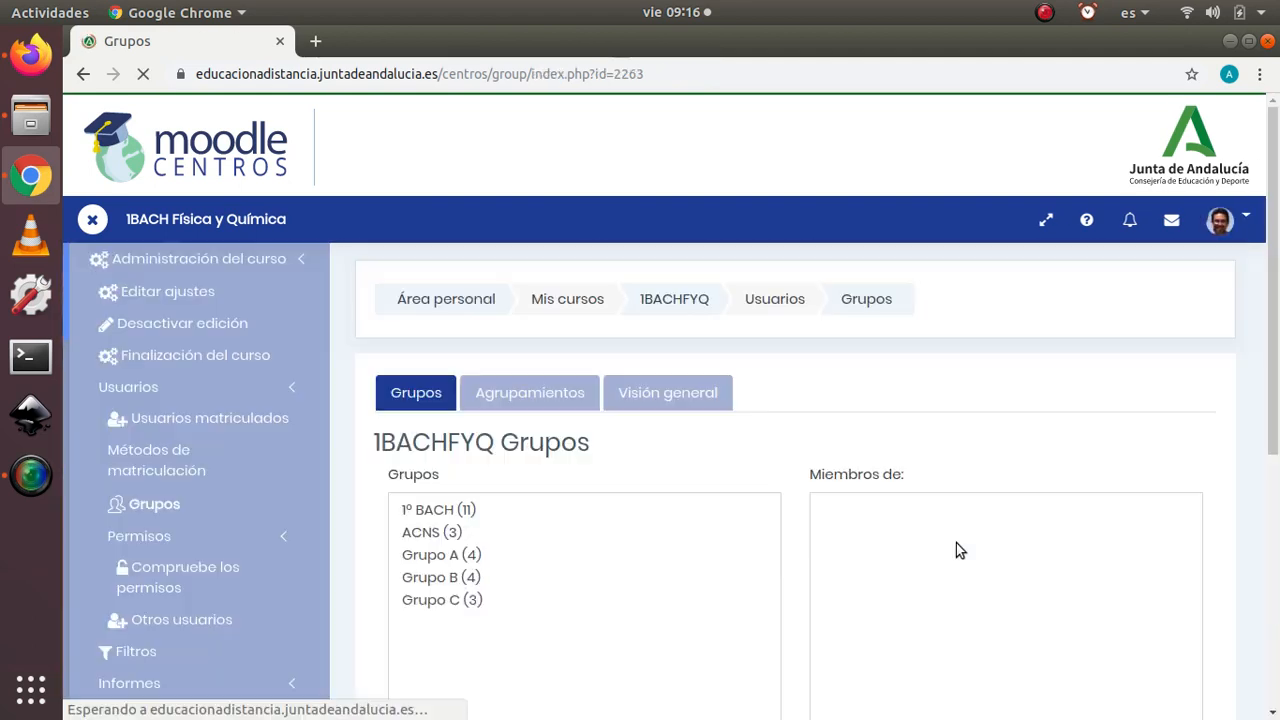
Step: Examine the course's group list and the group management options below it
scroll(511, 550, down, 3)
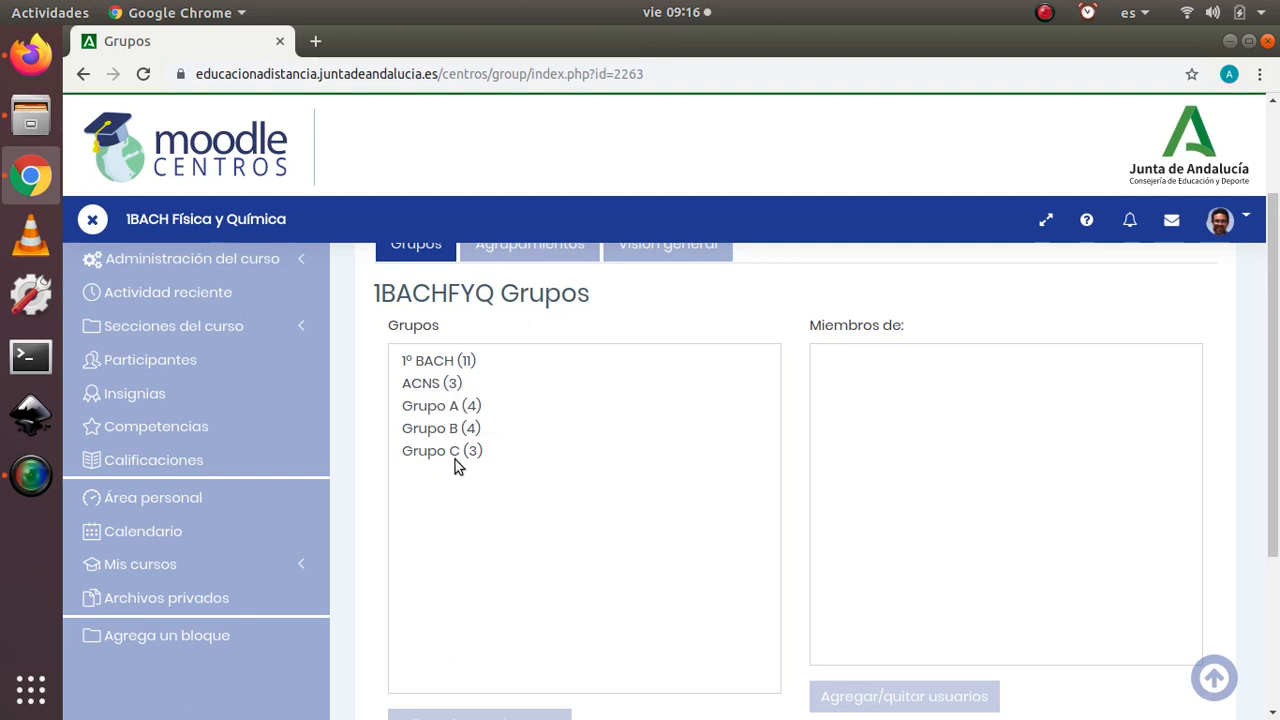
scroll(454, 422, up, 1)
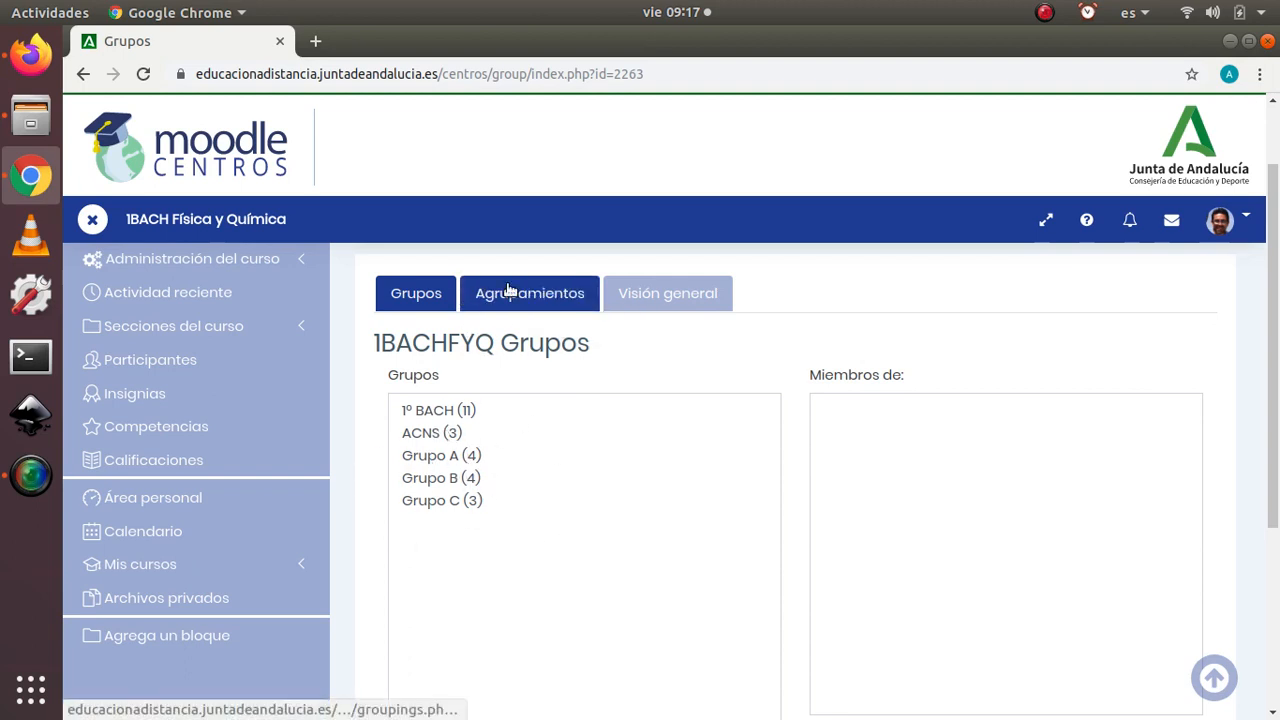
scroll(489, 456, down, 2)
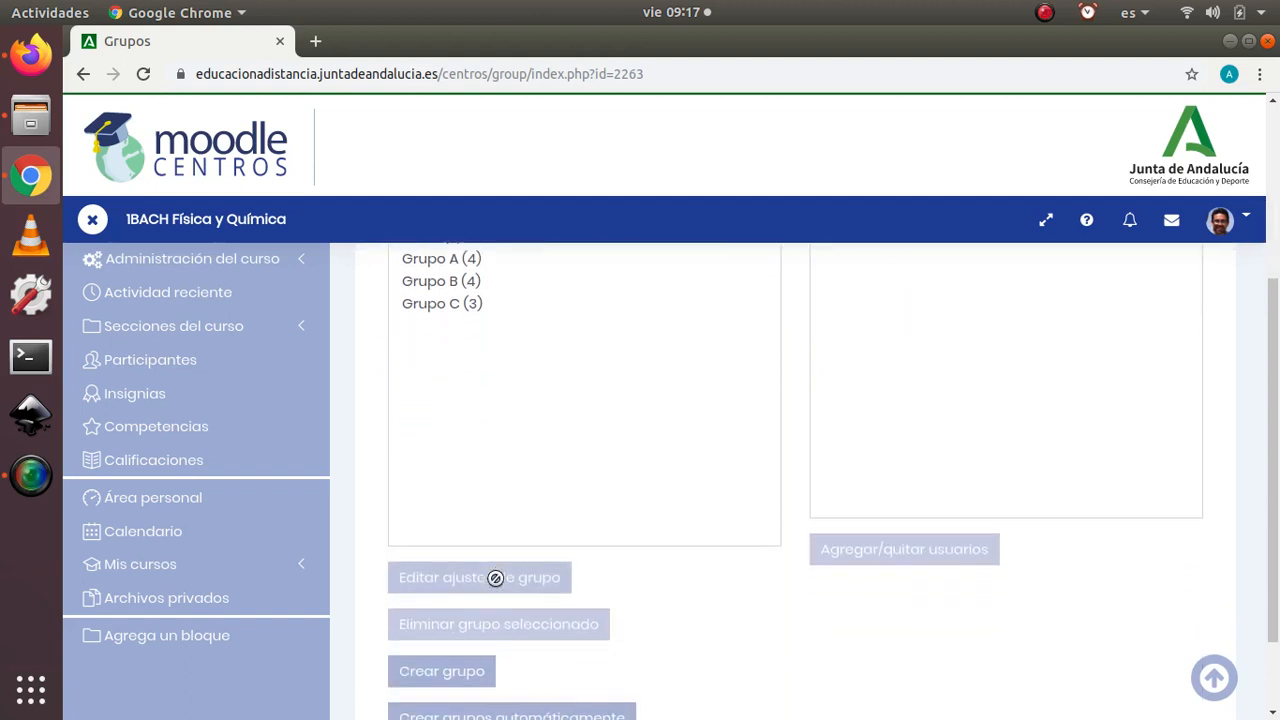
scroll(490, 400, up, 3)
Step: Create a grouping named TRABAJO EN GRUPO in the course, leave its description empty and save it
click(535, 391)
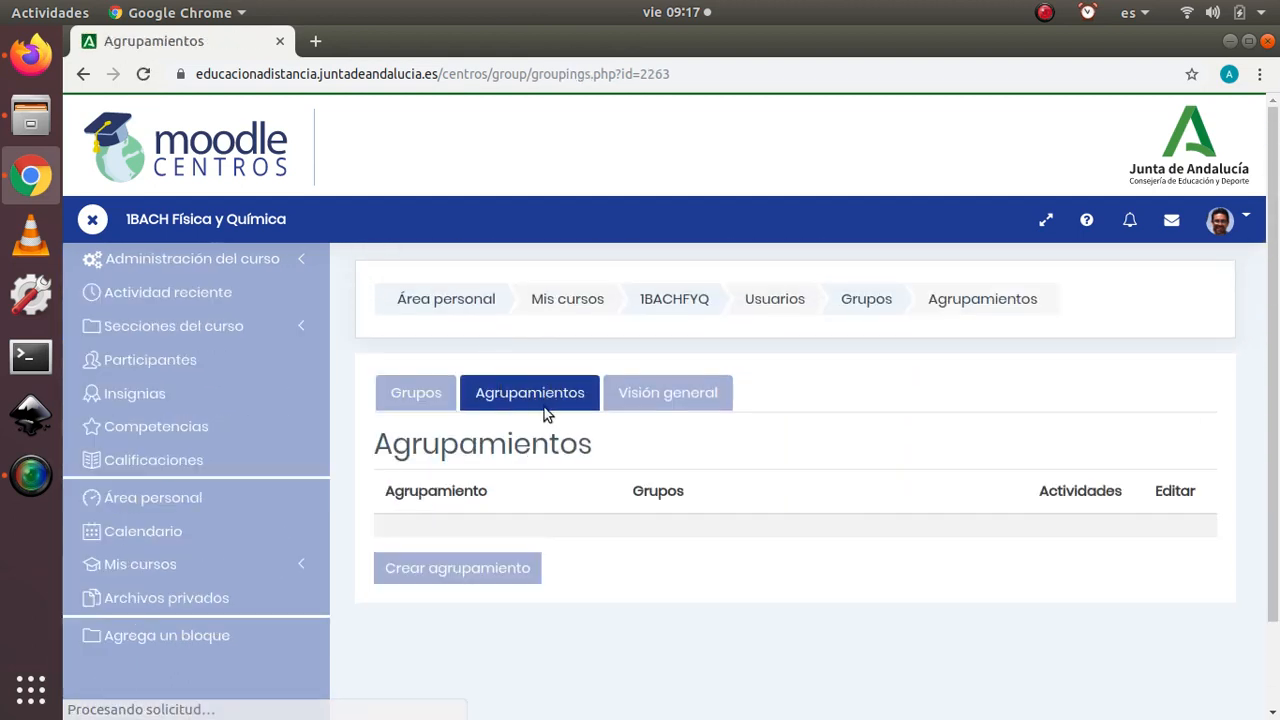
scroll(575, 420, down, 2)
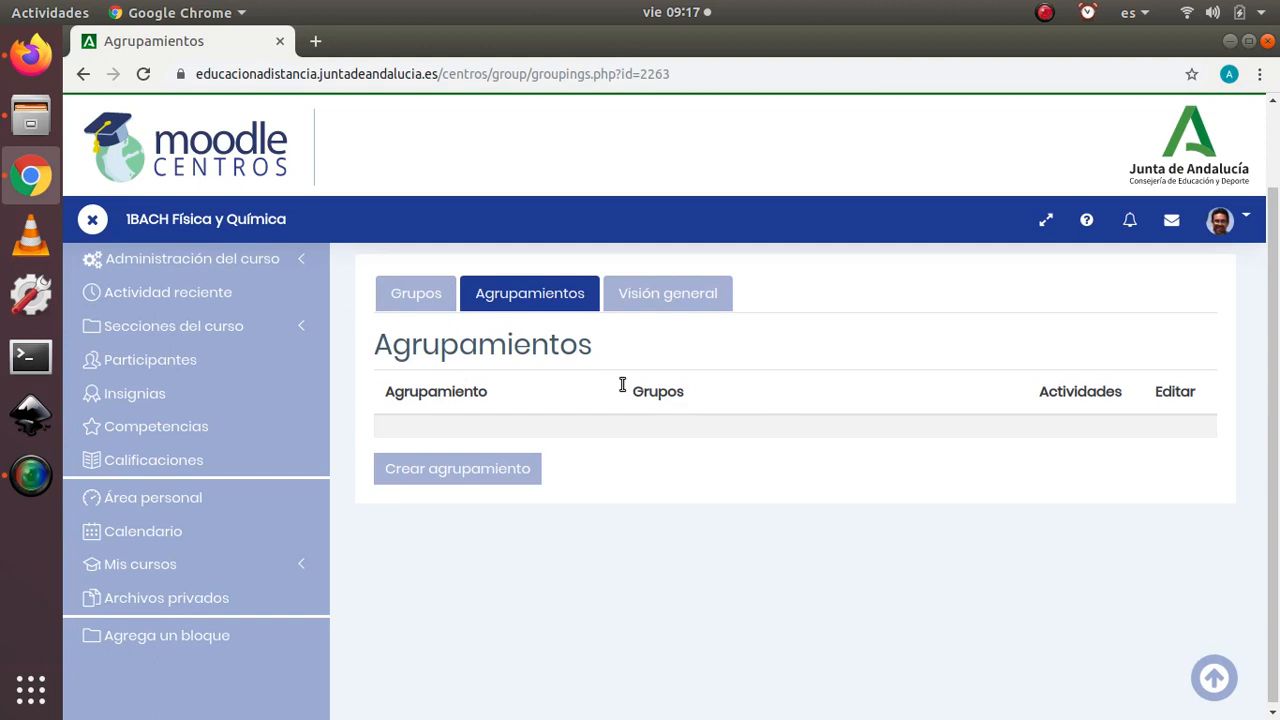
click(468, 470)
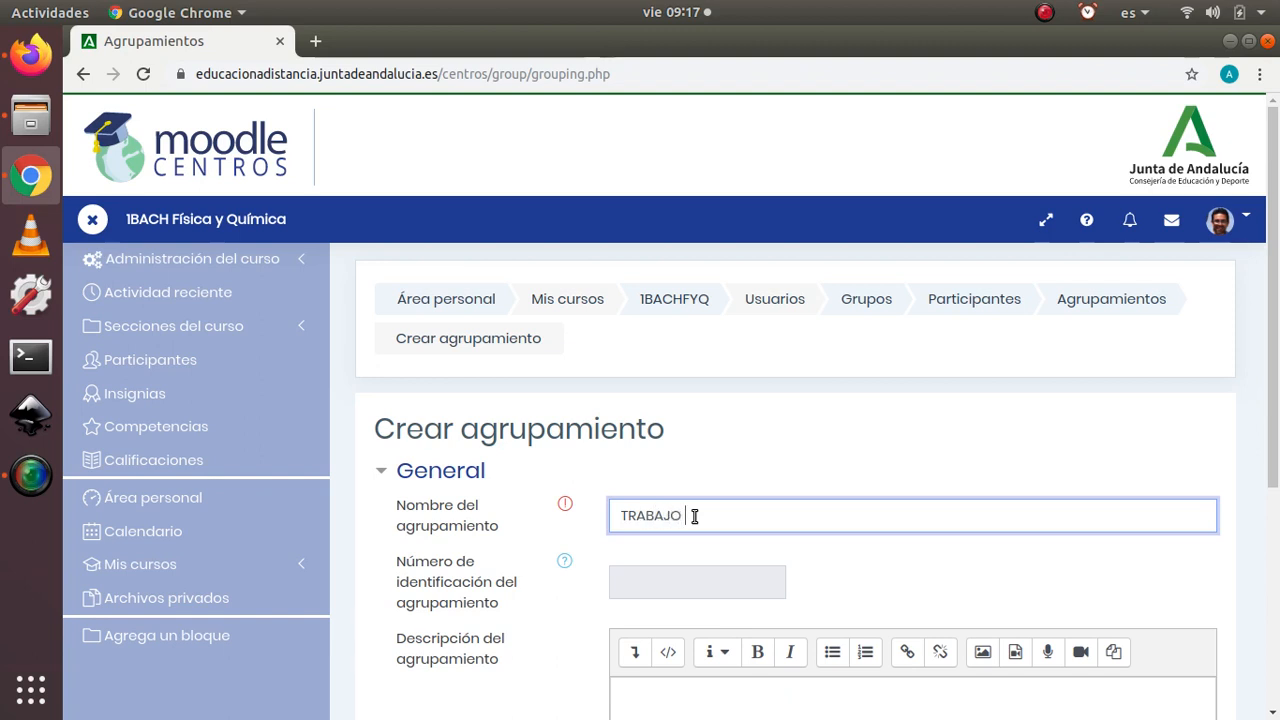
text(PO)
scroll(491, 611, down, 6)
click(730, 458)
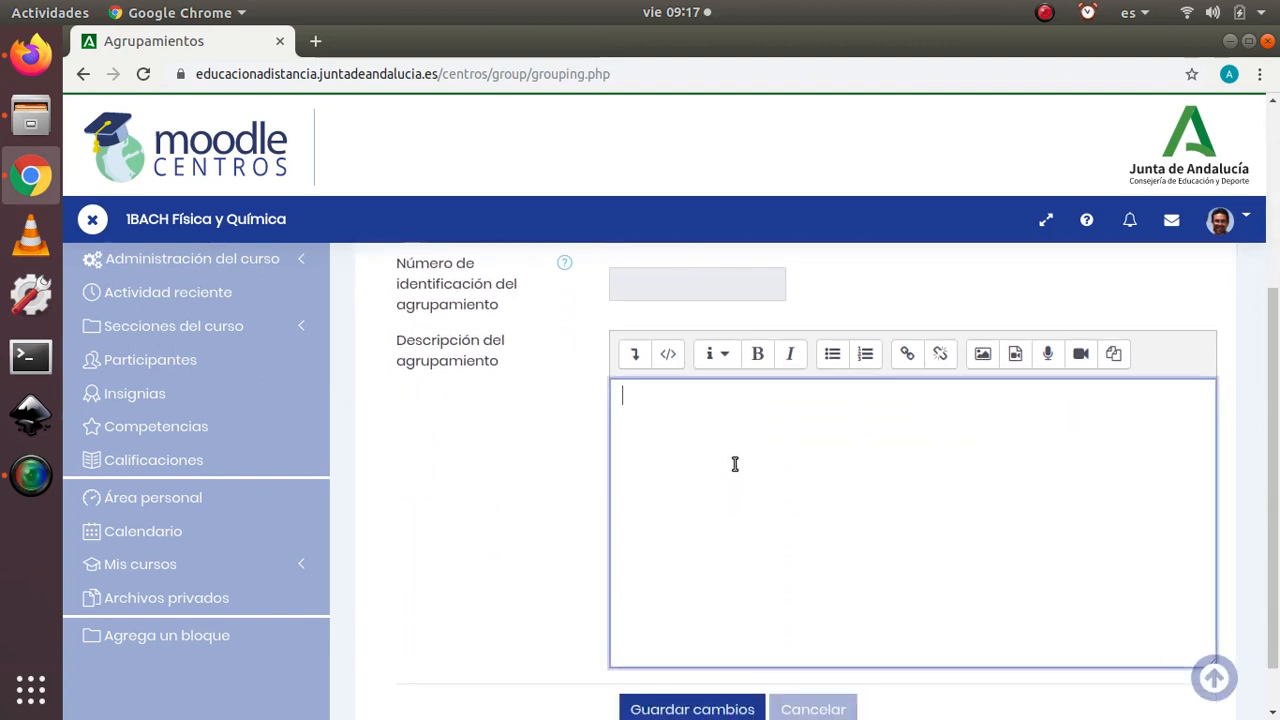
scroll(478, 432, down, 1)
click(675, 651)
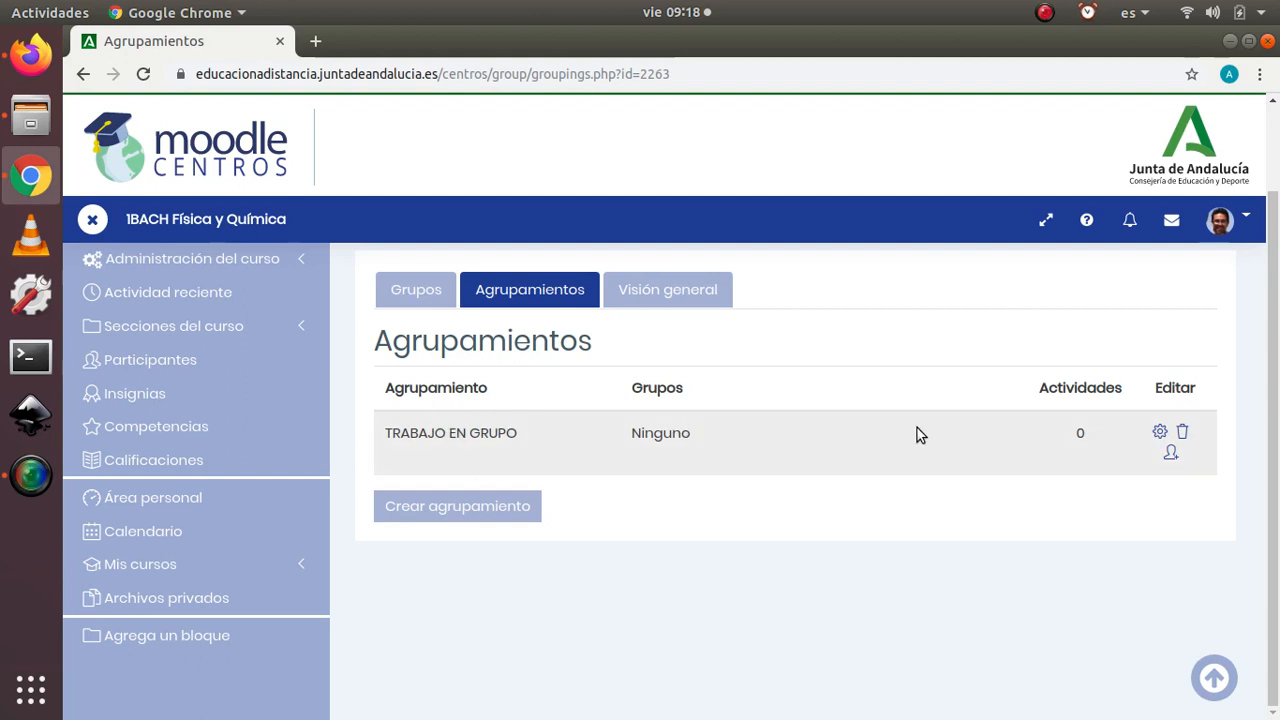
Step: Open the group assignment of the TRABAJO EN GRUPO grouping and add Grupo A to it
click(1171, 454)
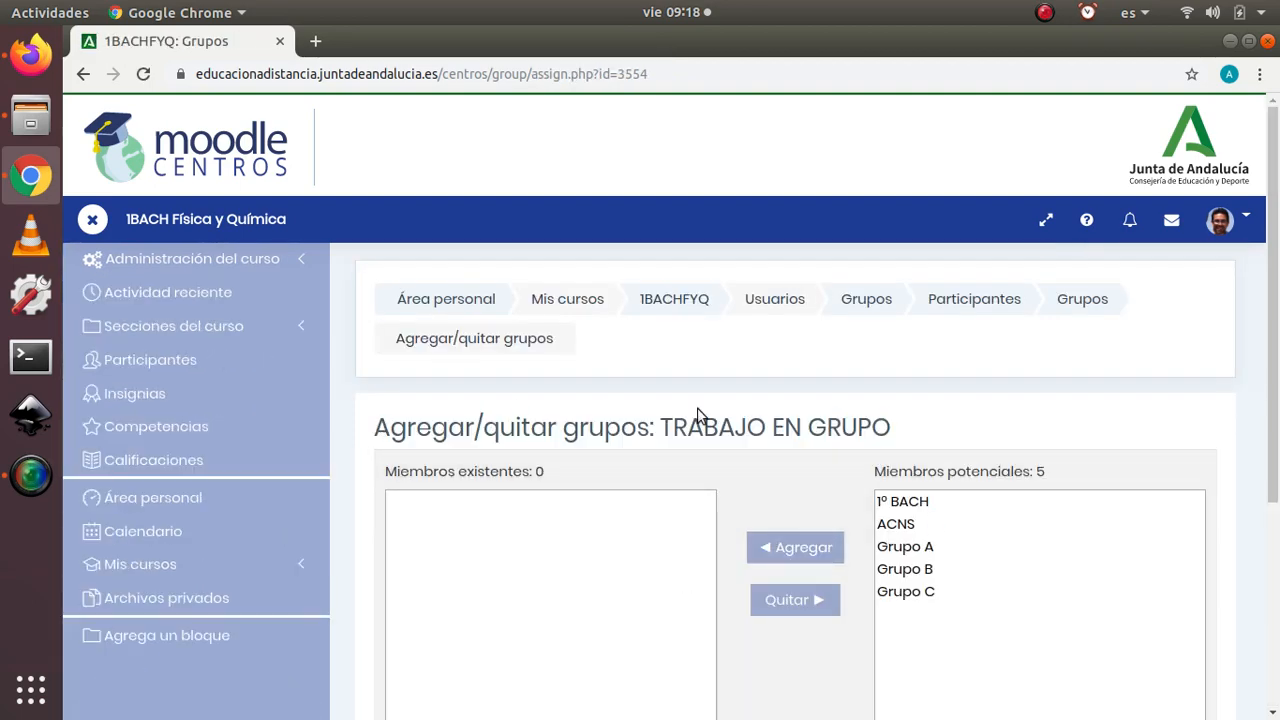
scroll(585, 470, down, 3)
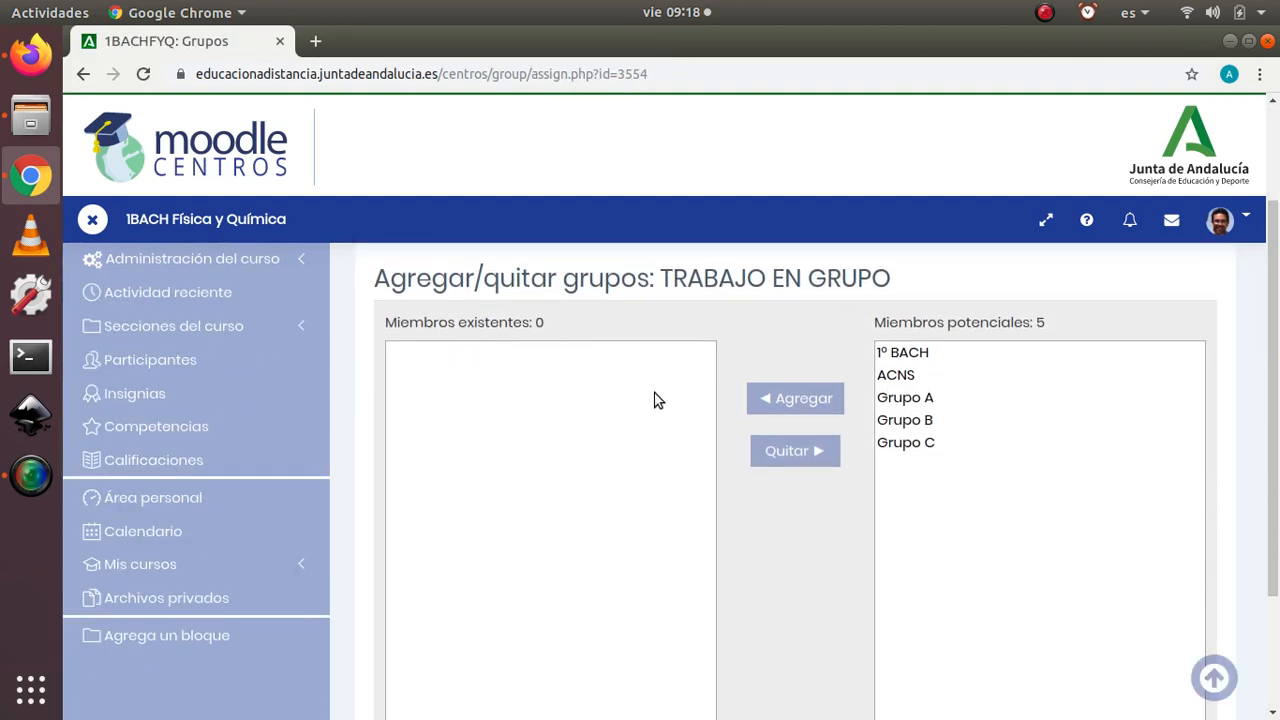
click(905, 397)
scroll(922, 405, down, 1)
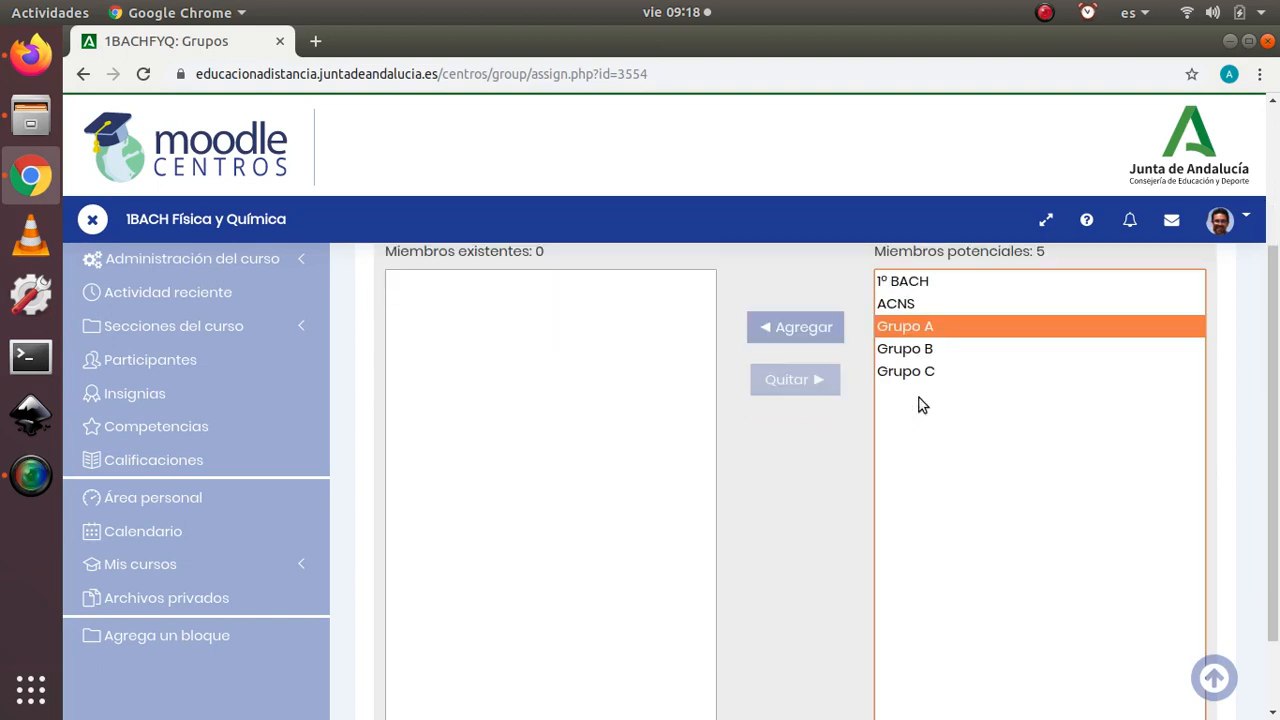
click(830, 334)
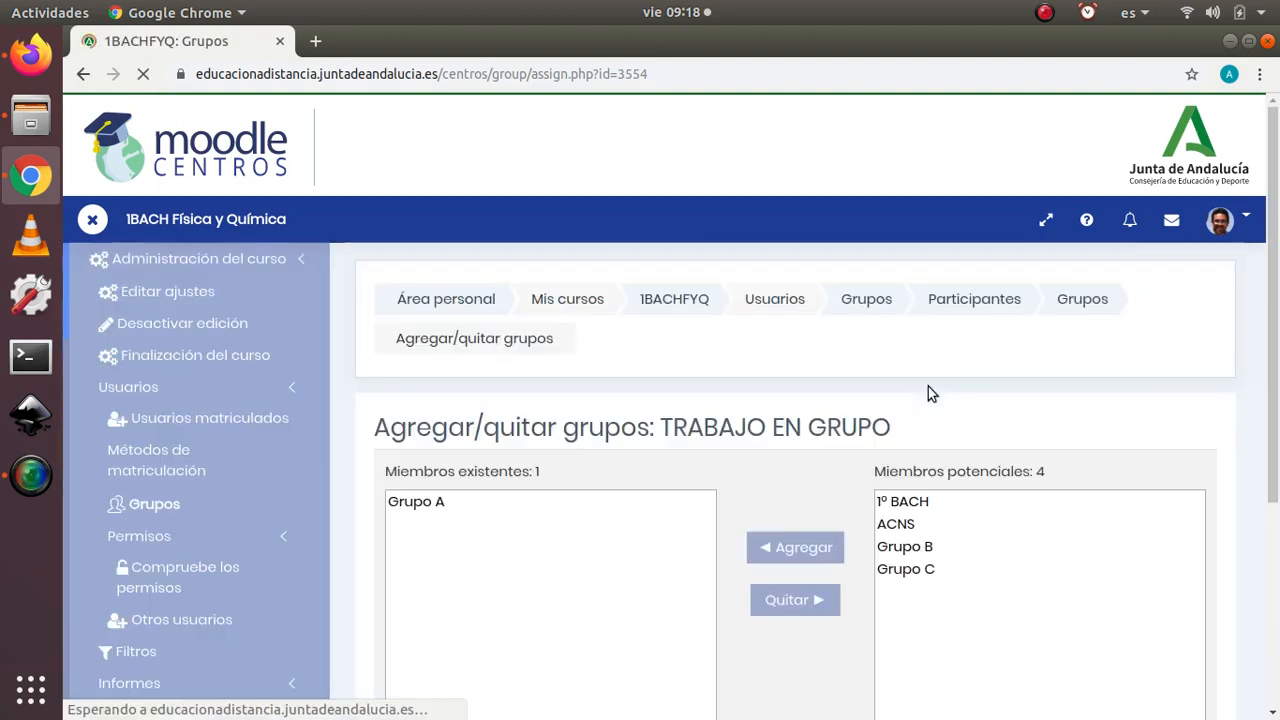
Step: Add Grupo B and Grupo C to the TRABAJO EN GRUPO grouping, check its members and return to the groupings list
click(911, 548)
scroll(912, 550, down, 4)
click(795, 328)
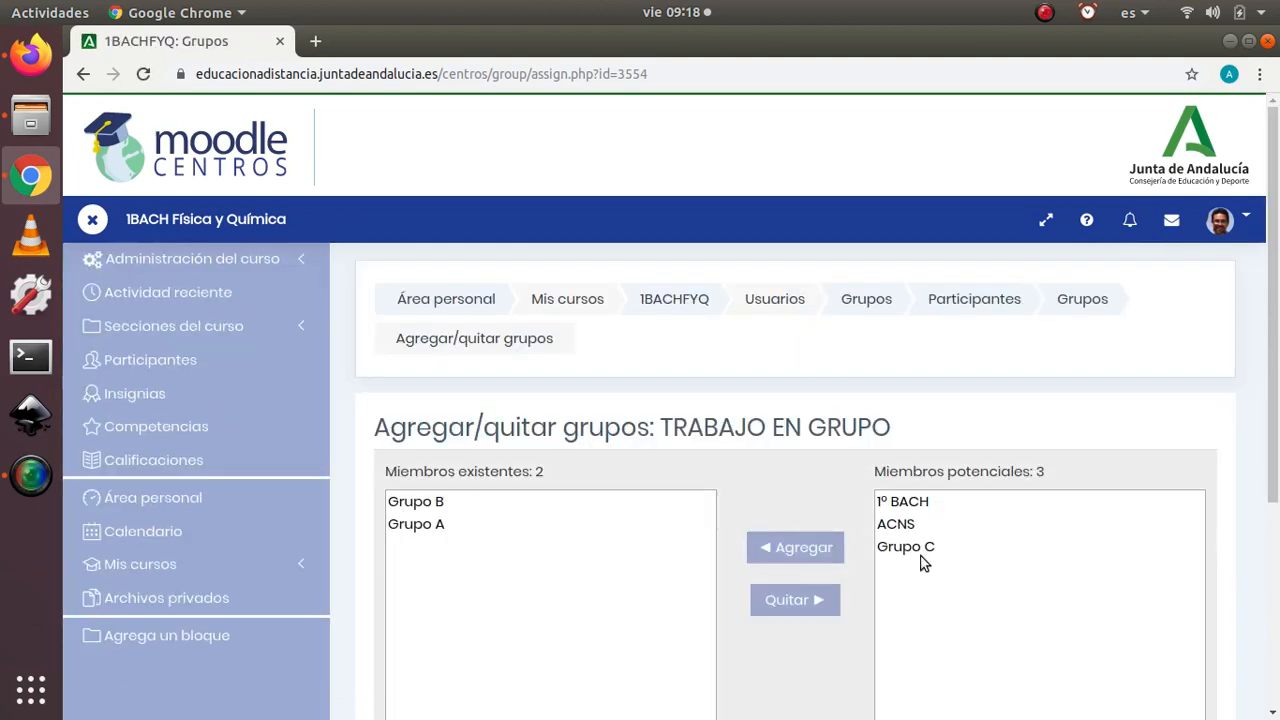
click(920, 556)
scroll(920, 555, down, 4)
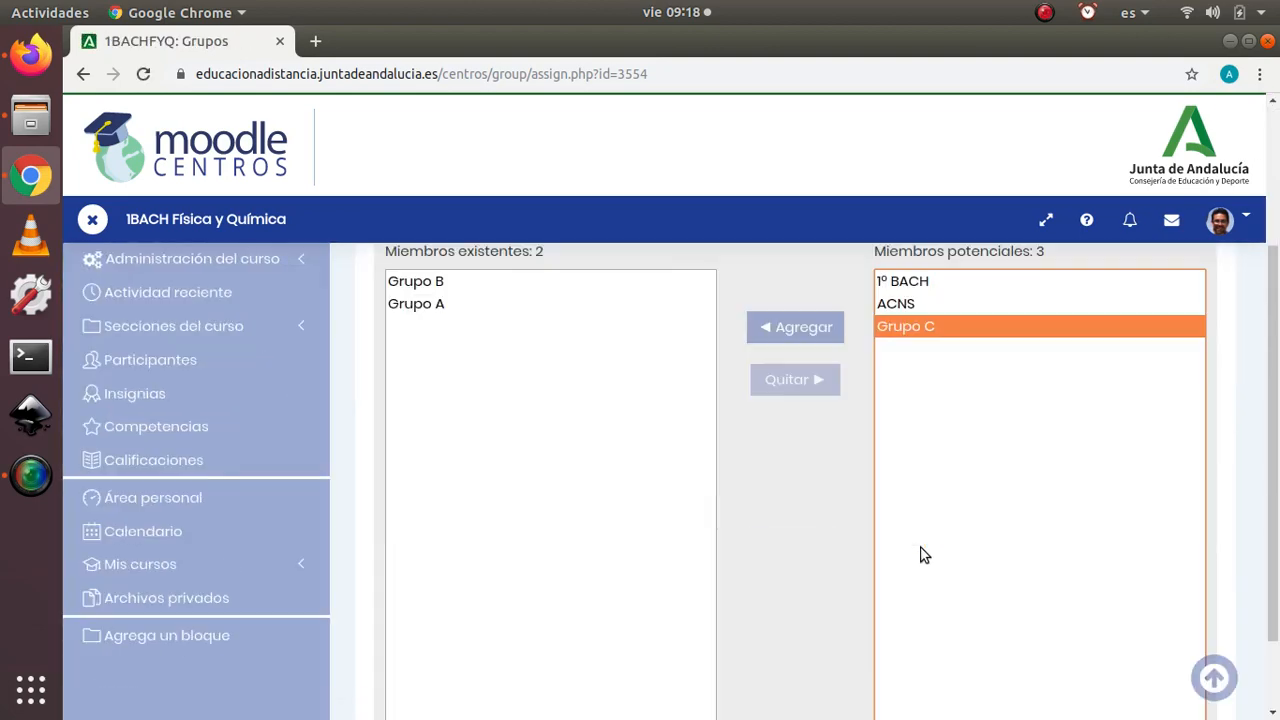
click(805, 330)
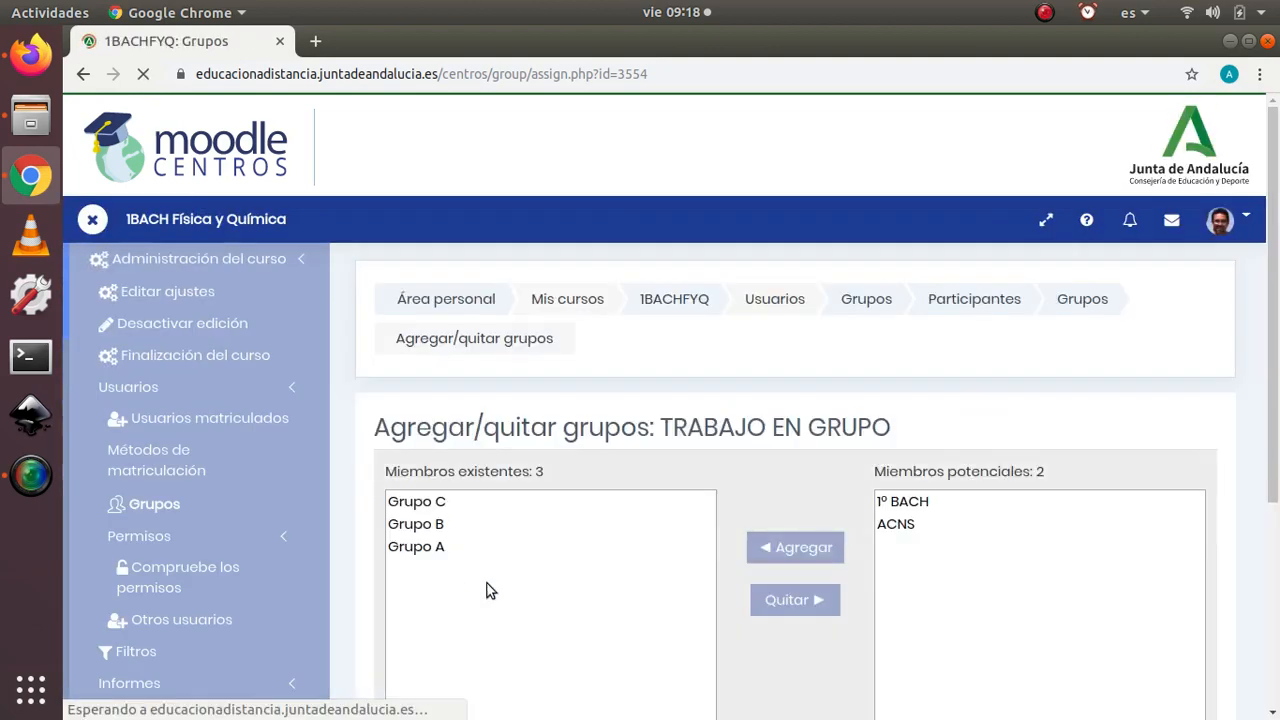
scroll(472, 529, down, 4)
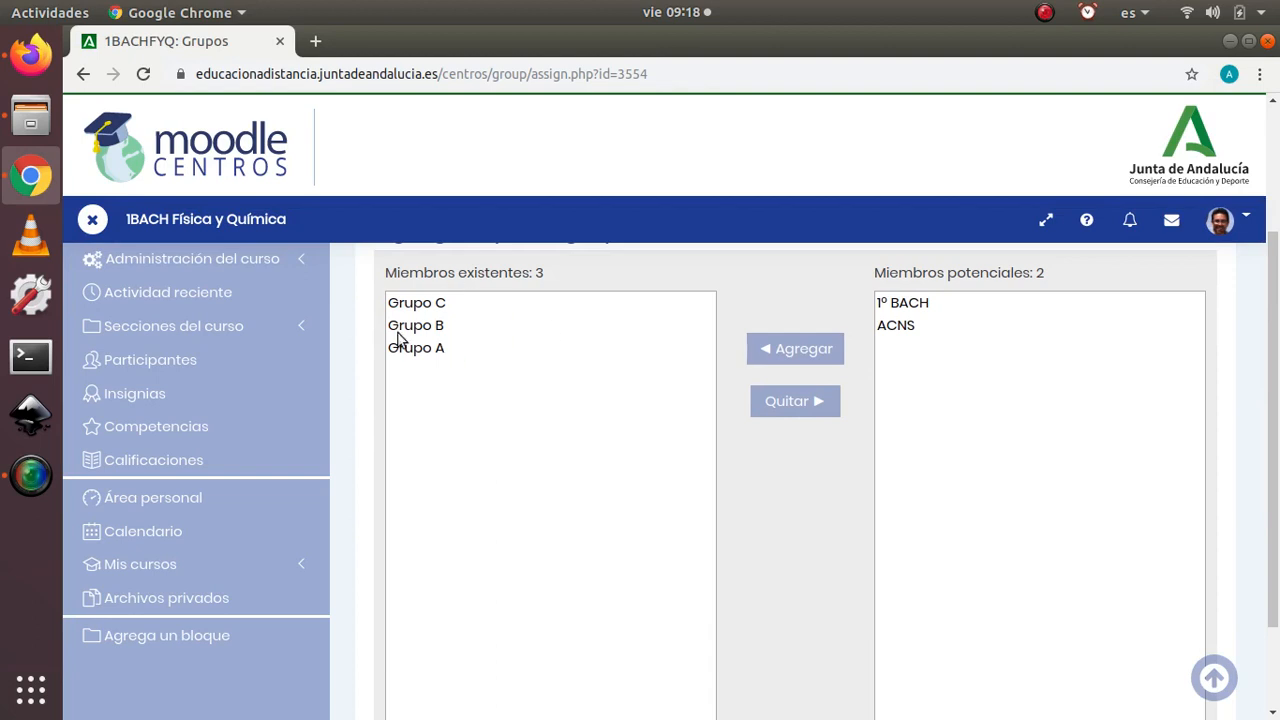
scroll(462, 396, up, 4)
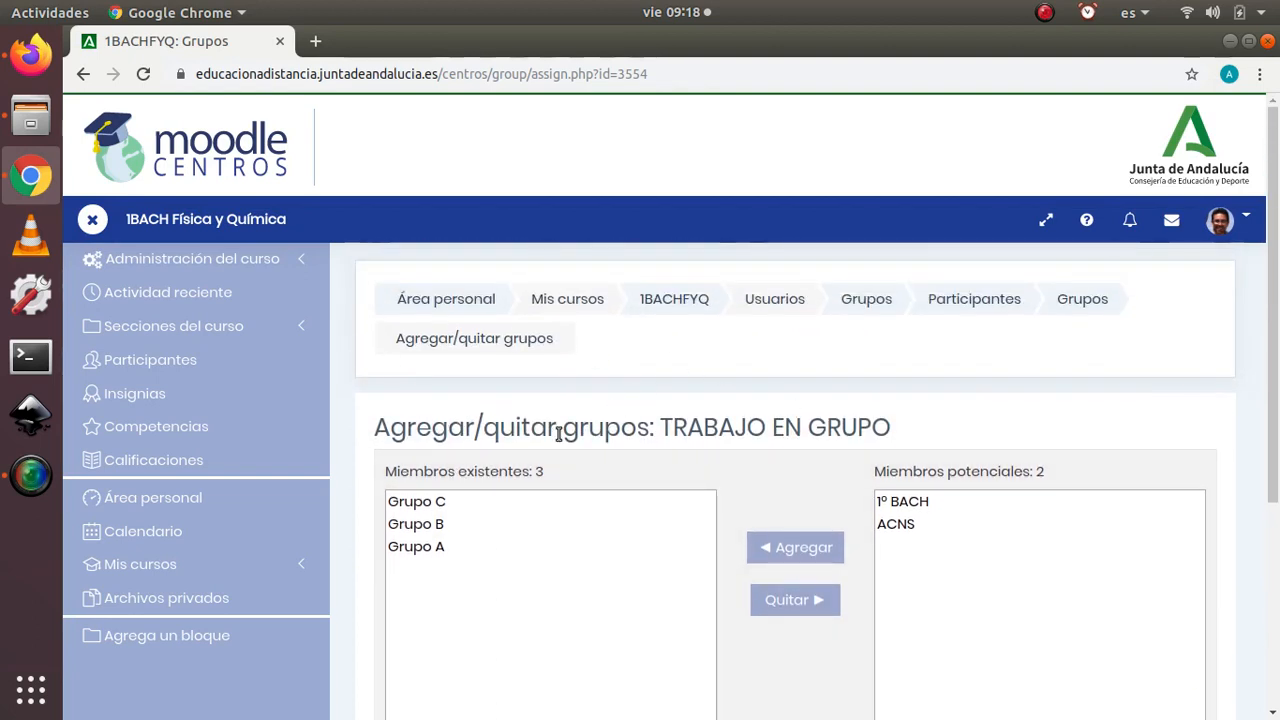
scroll(500, 426, down, 6)
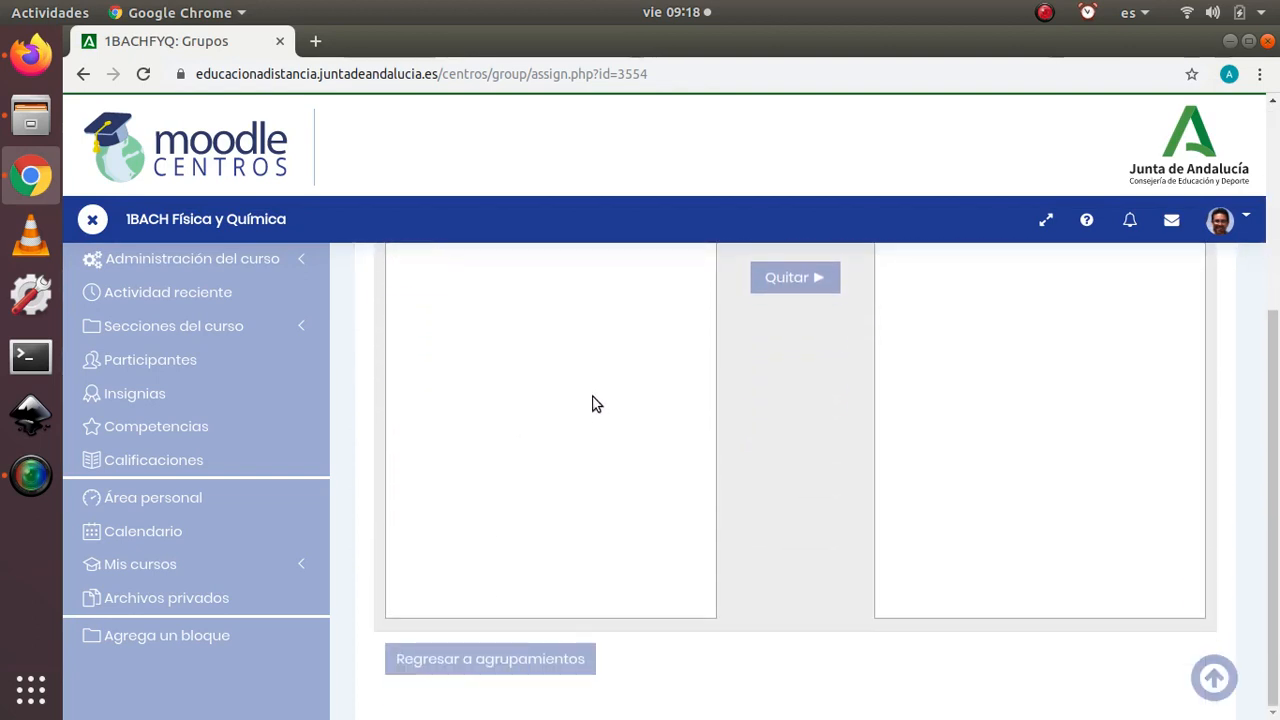
click(530, 665)
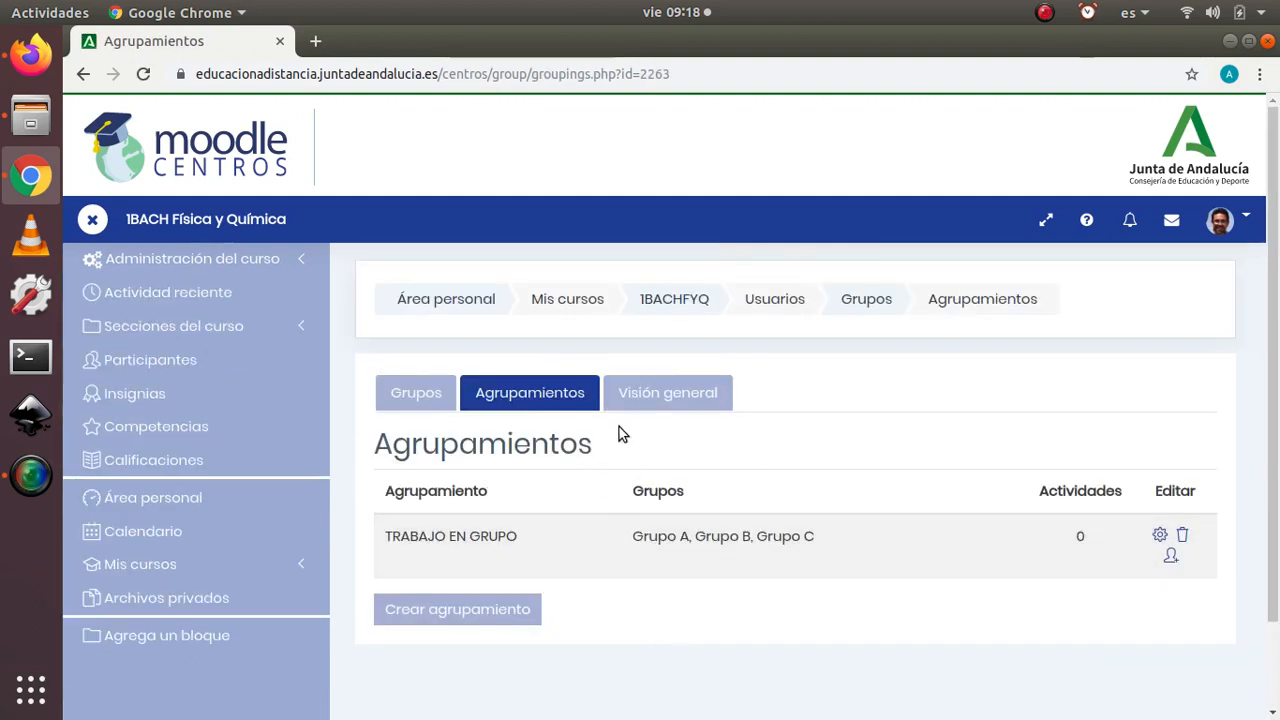
Step: Examine the course's Visión general of groups, covering the groups inside the grouping, those outside it and users without a group
click(658, 395)
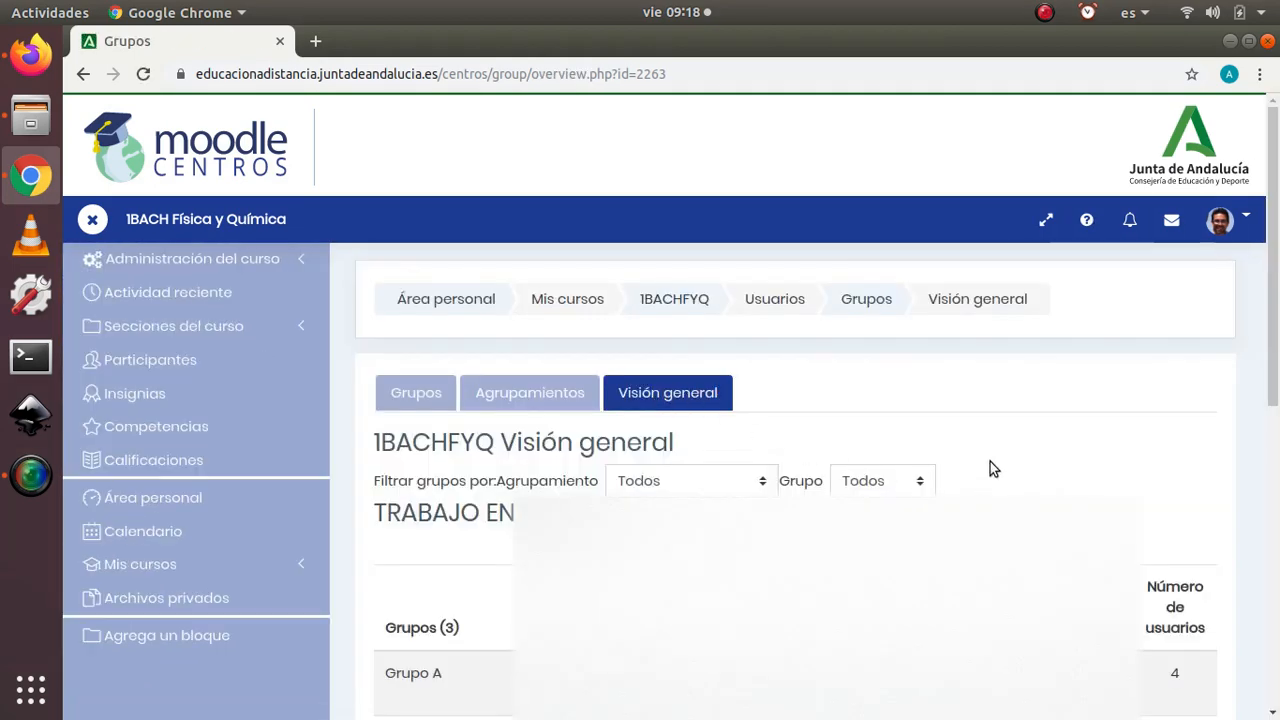
scroll(1010, 455, down, 2)
scroll(1021, 447, down, 3)
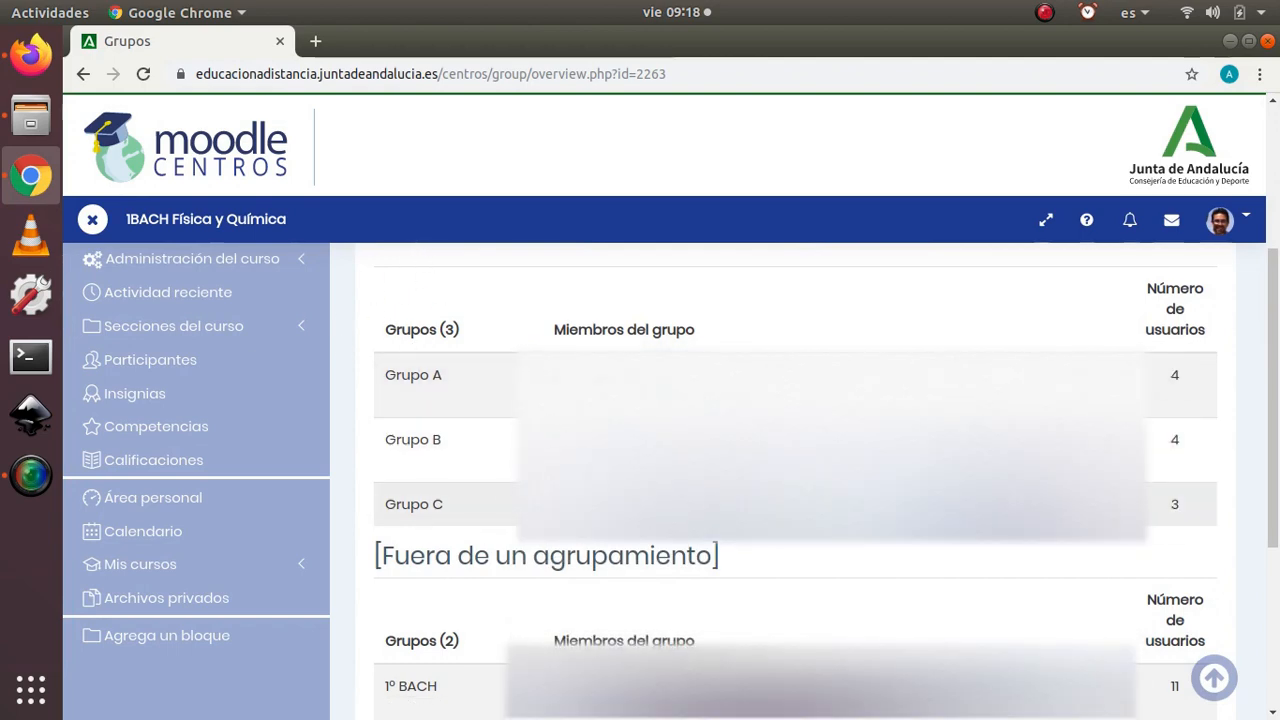
scroll(491, 492, down, 3)
scroll(408, 485, up, 3)
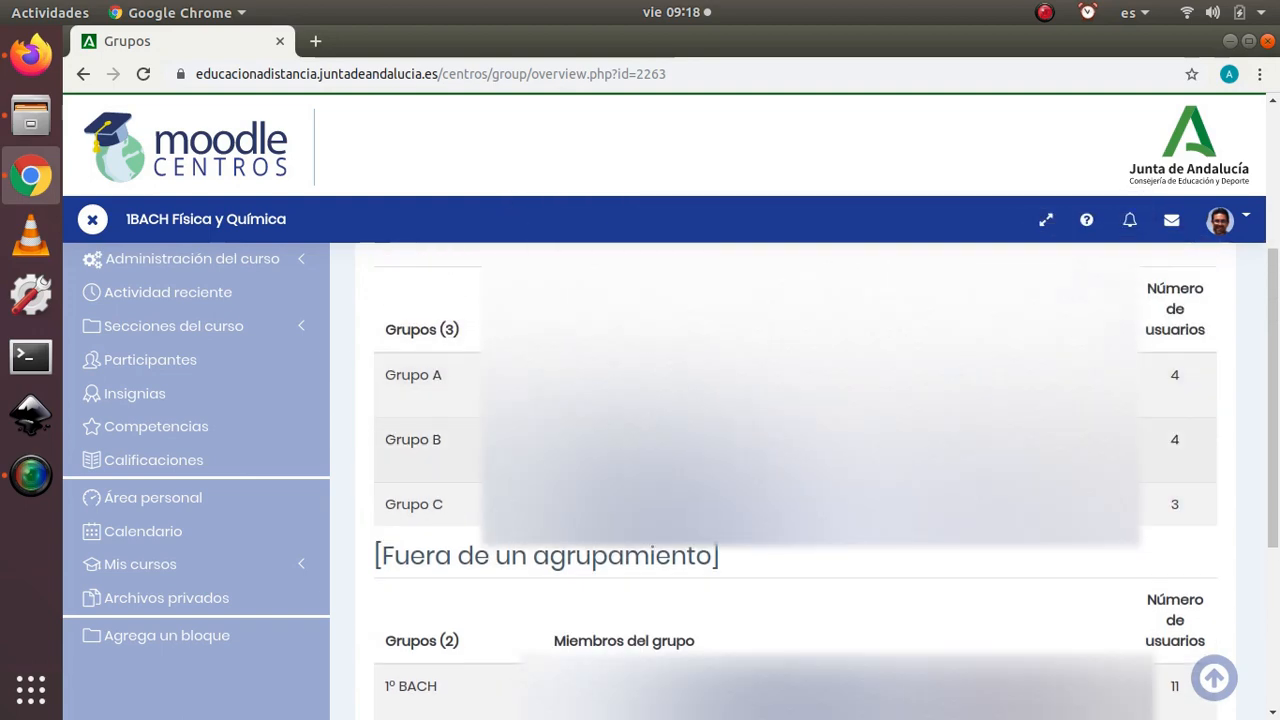
scroll(491, 363, up, 2)
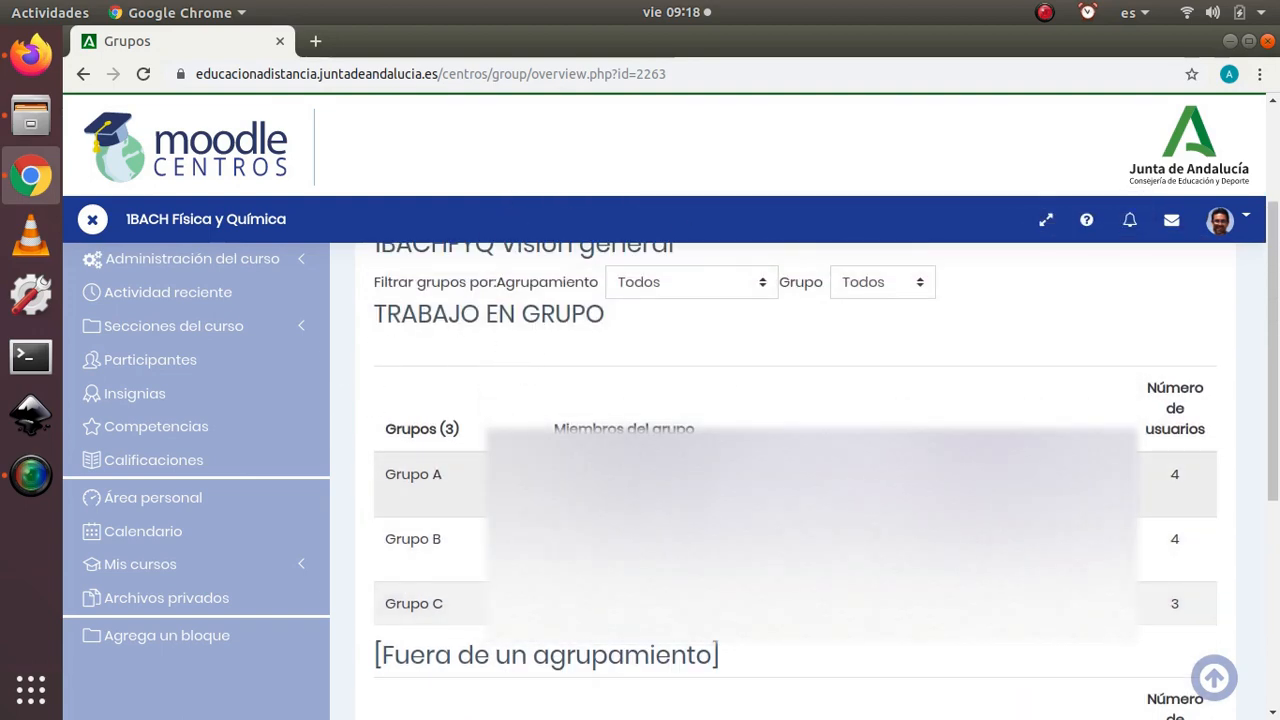
scroll(389, 343, down, 2)
scroll(486, 480, down, 6)
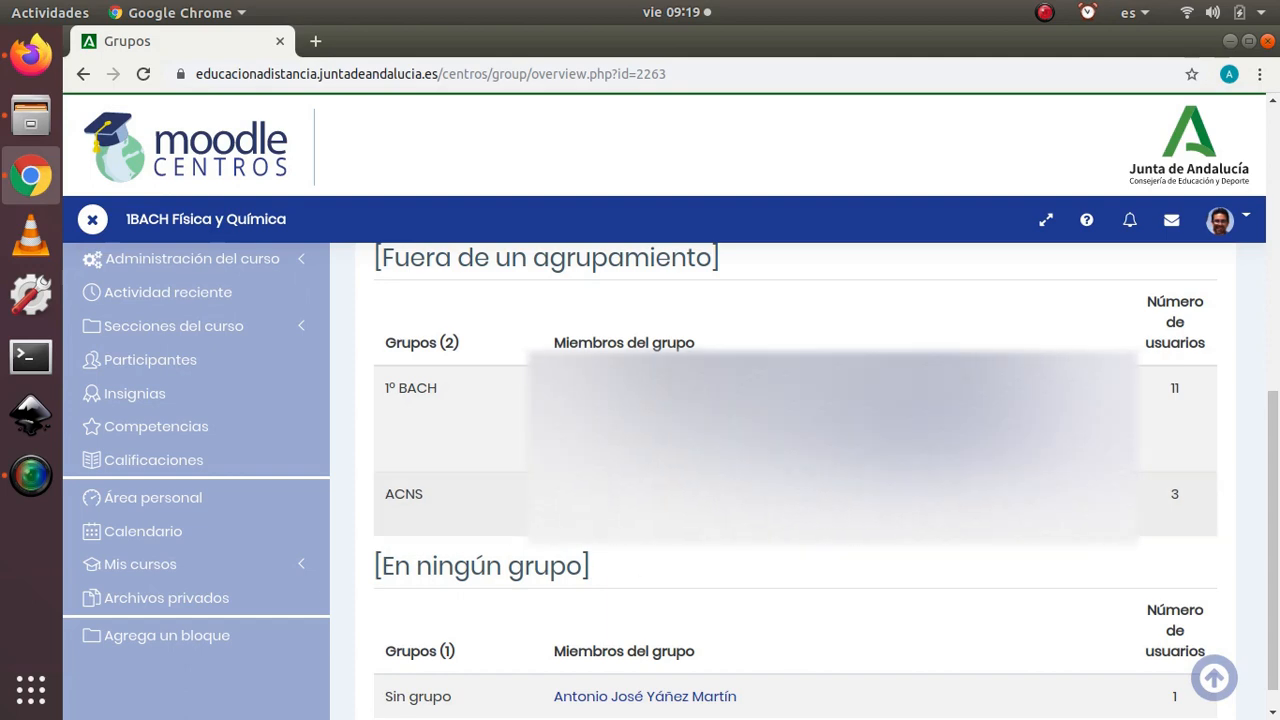
scroll(520, 508, down, 1)
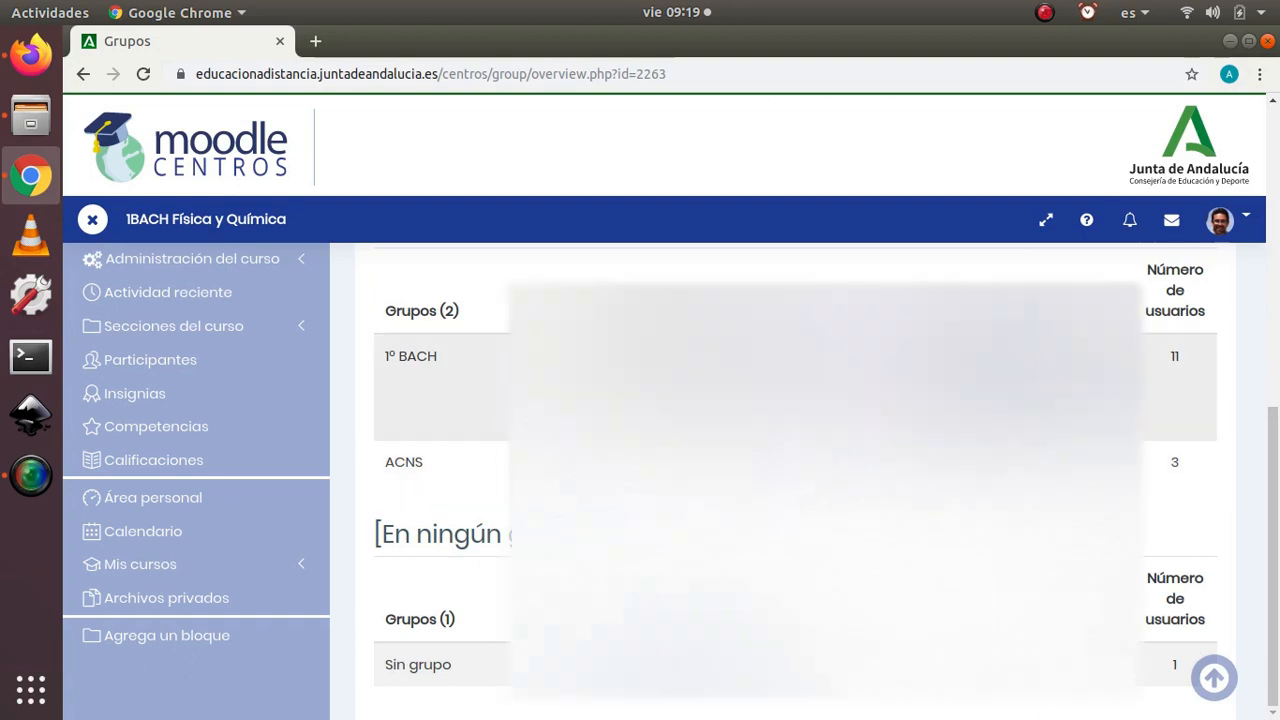
scroll(470, 440, up, 10)
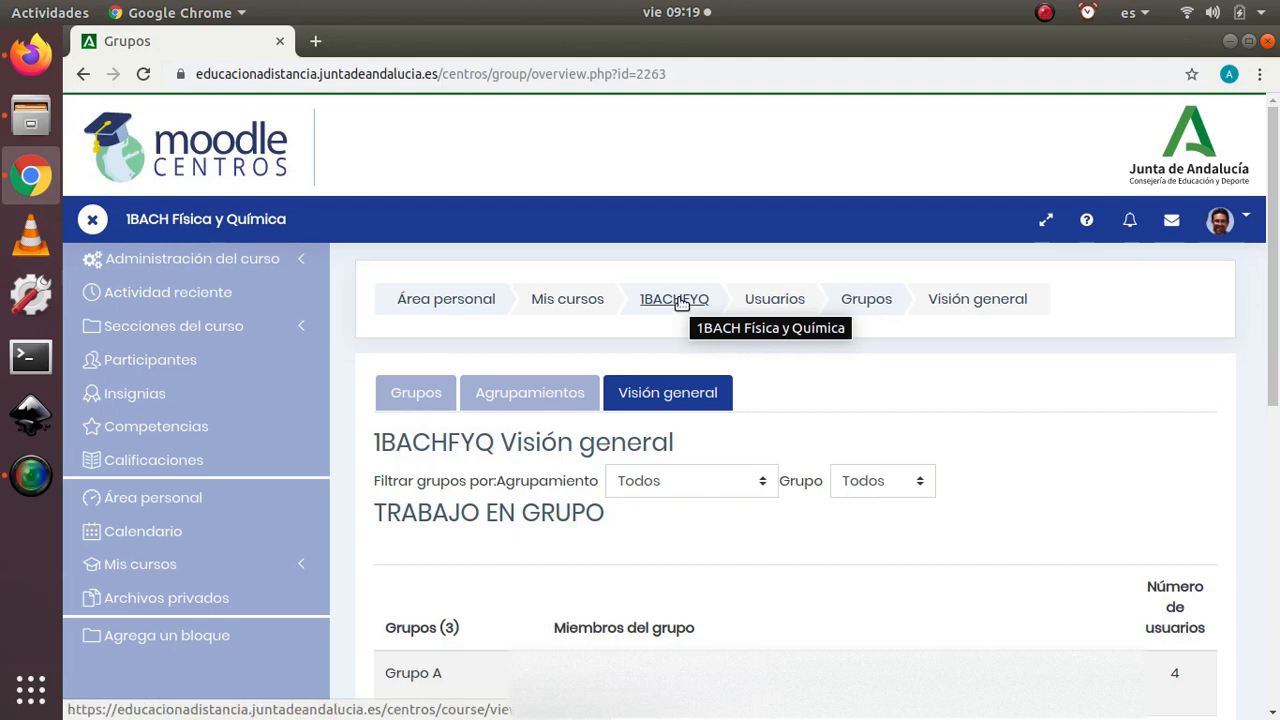
Step: Return to the 1BACHFYQ course page and add a Cuestionario activity to the TEMA 8 - ENERGÍA section
click(683, 305)
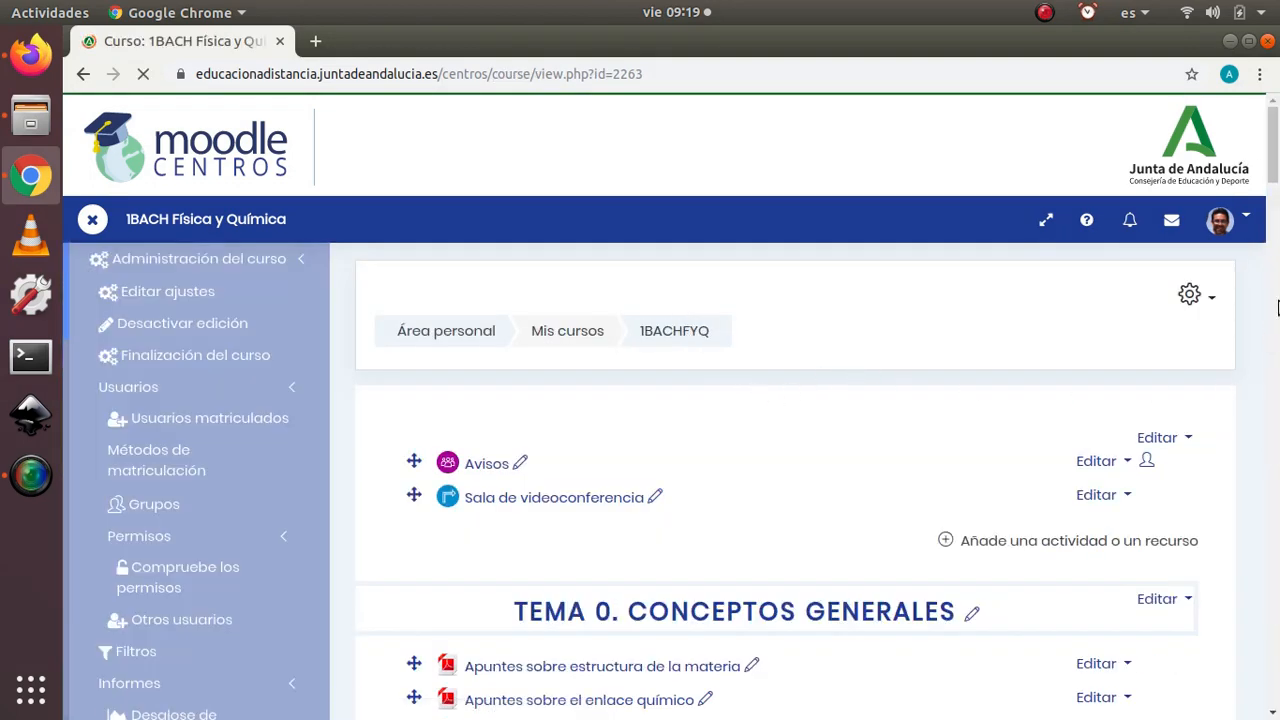
drag(1273, 145, 1277, 670)
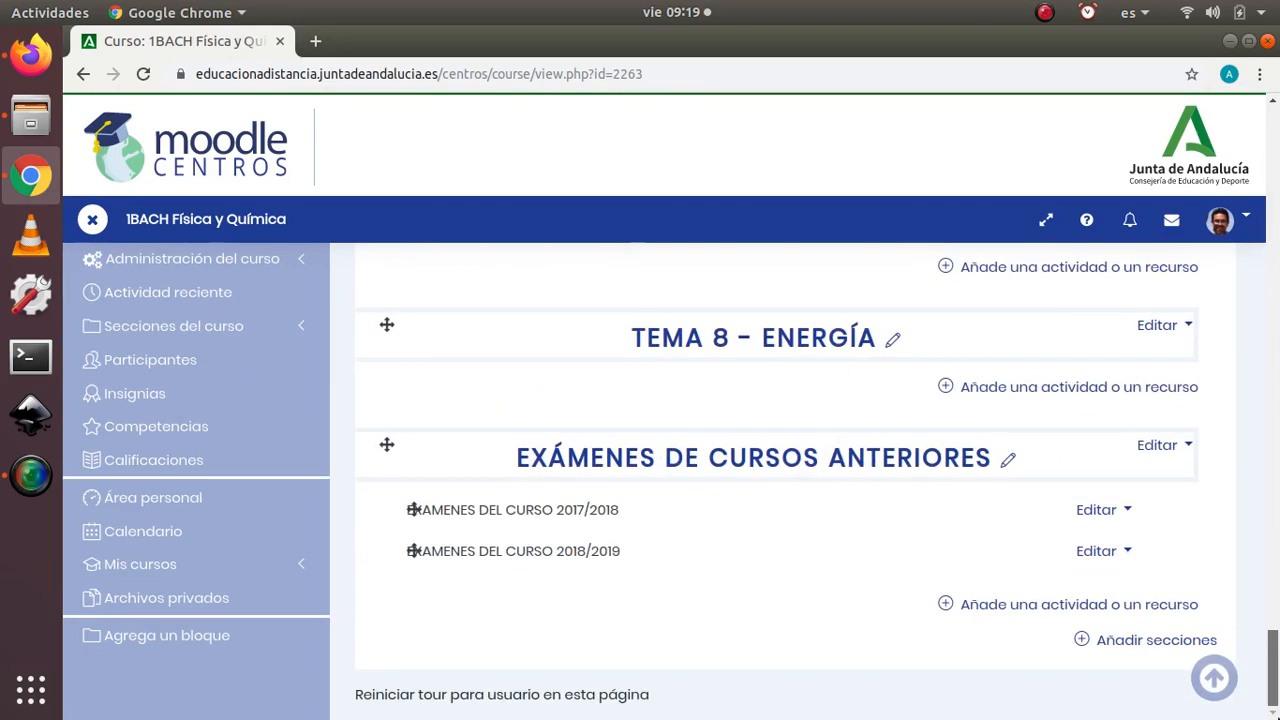
click(1050, 391)
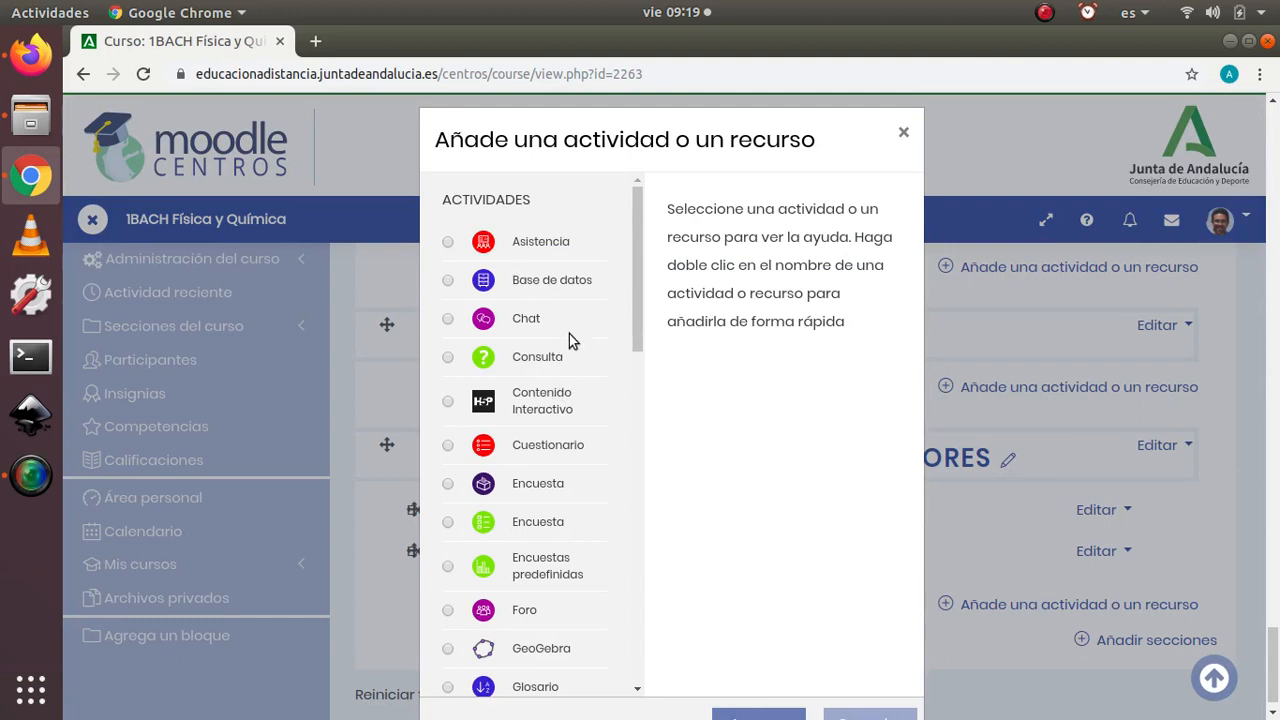
click(537, 456)
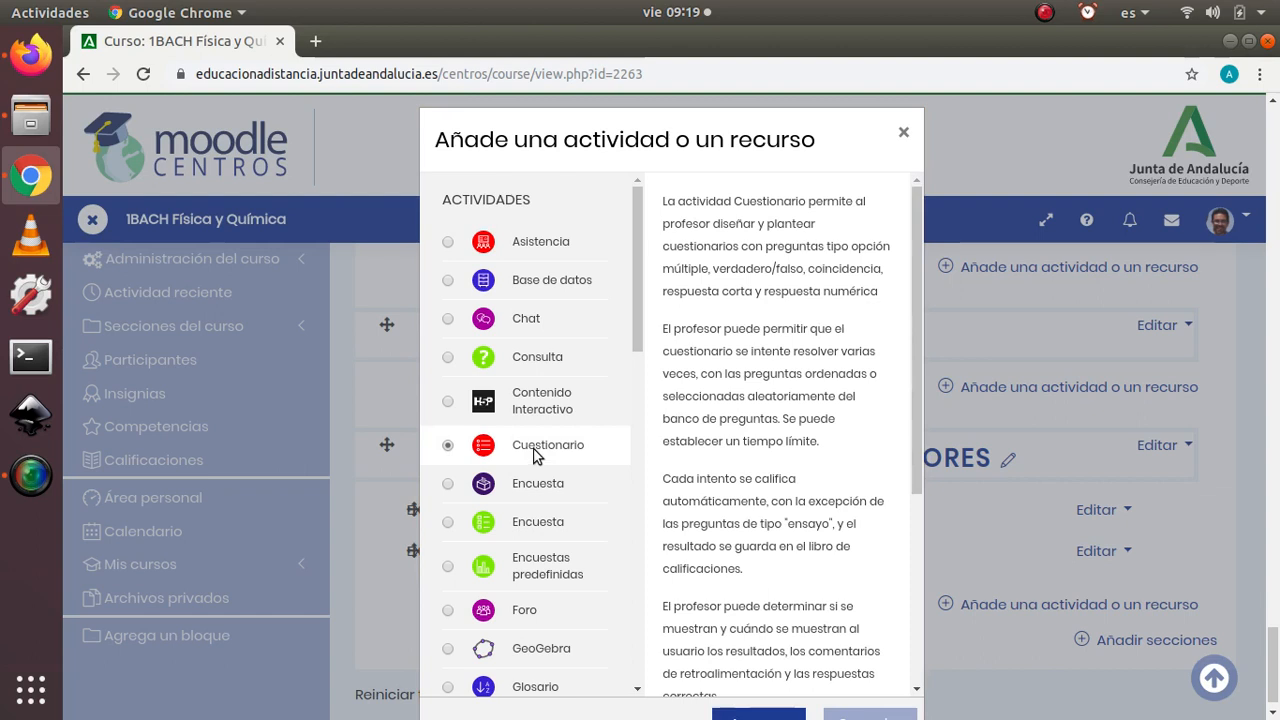
click(753, 712)
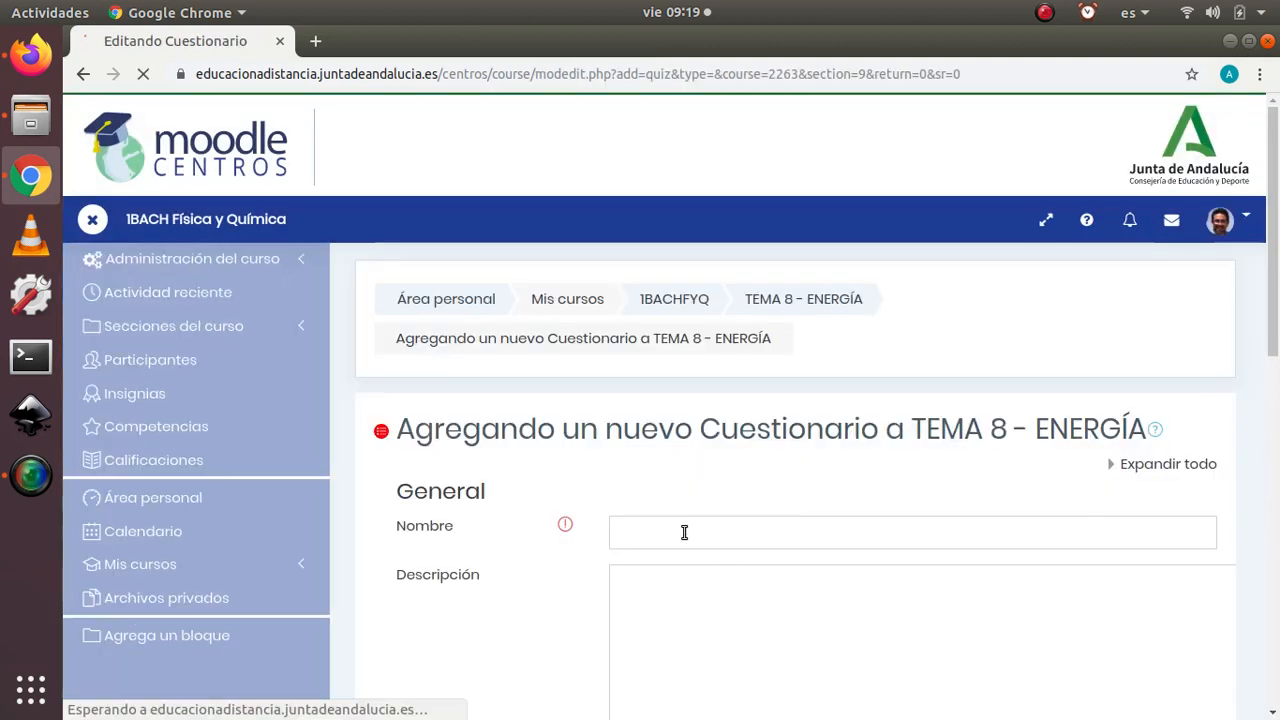
Step: Name the questionnaire CUESTIONARIO ACNS and fill its description with the placeholder text ASDKLFJASDHF ASDJFAÑSJF S
click(671, 536)
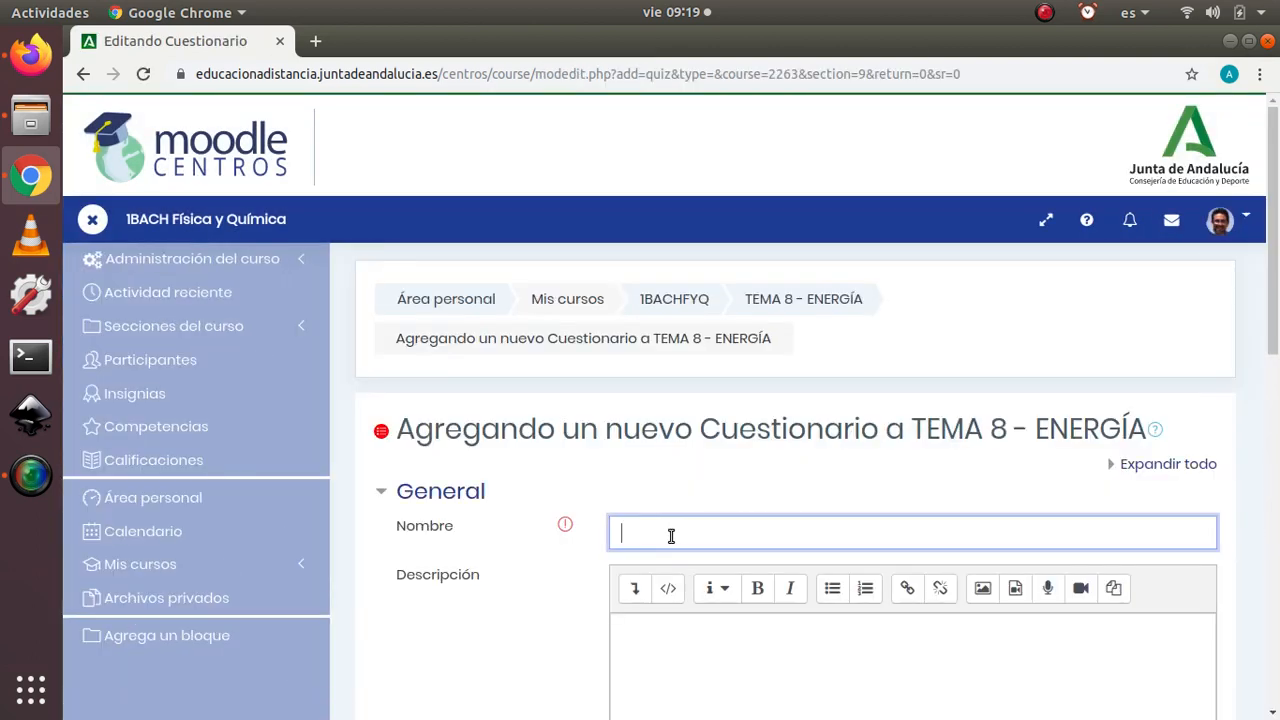
text(cu)
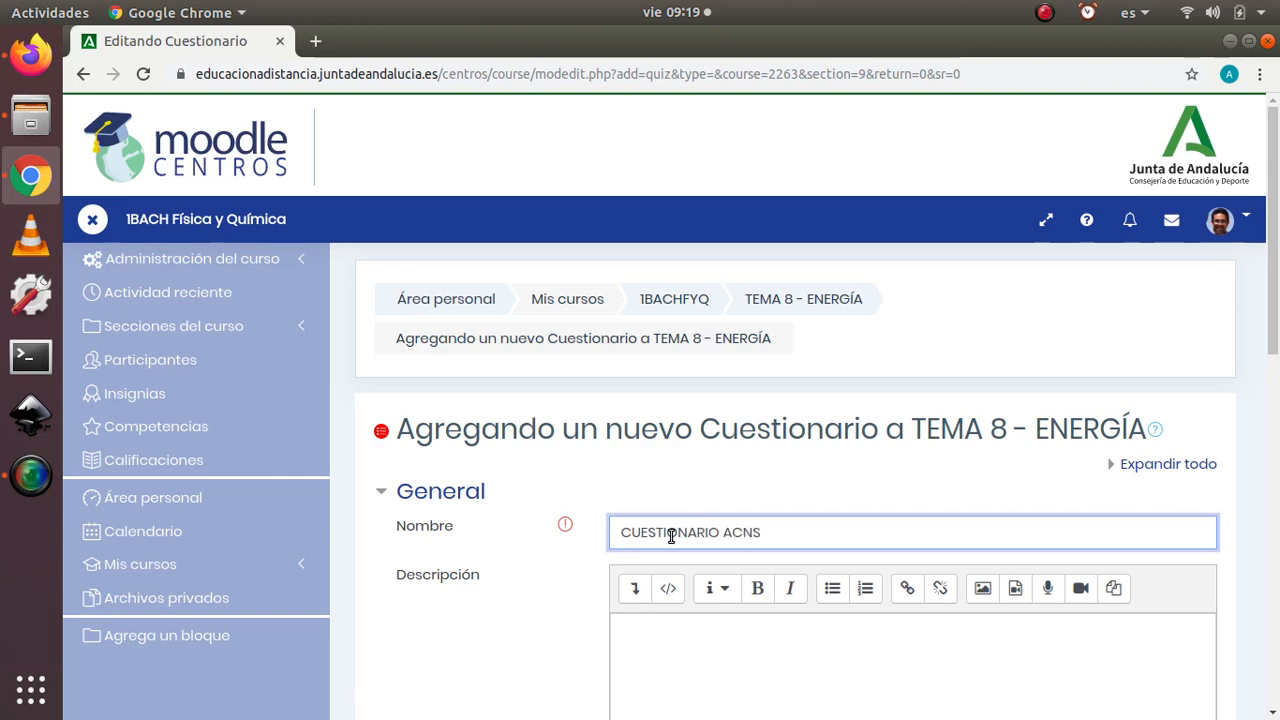
scroll(834, 640, down, 2)
click(655, 500)
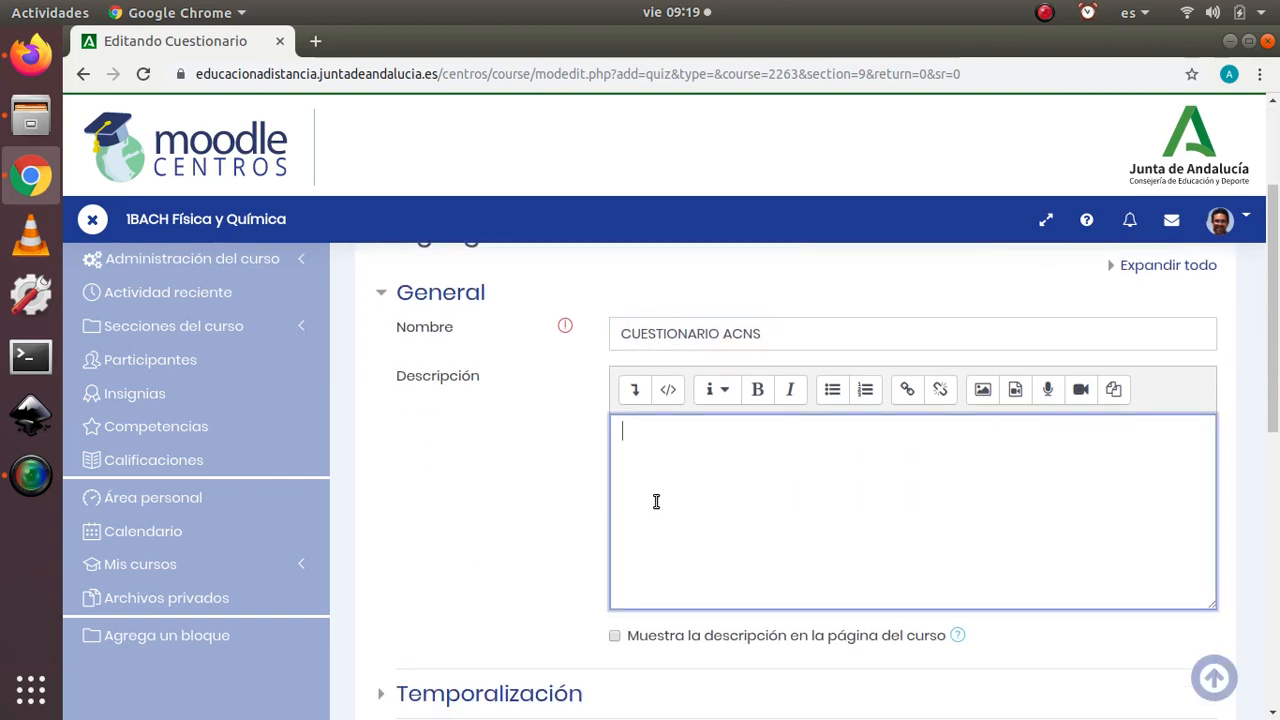
text(ASDKLFJASDHF ASDJFAÑSJF S)
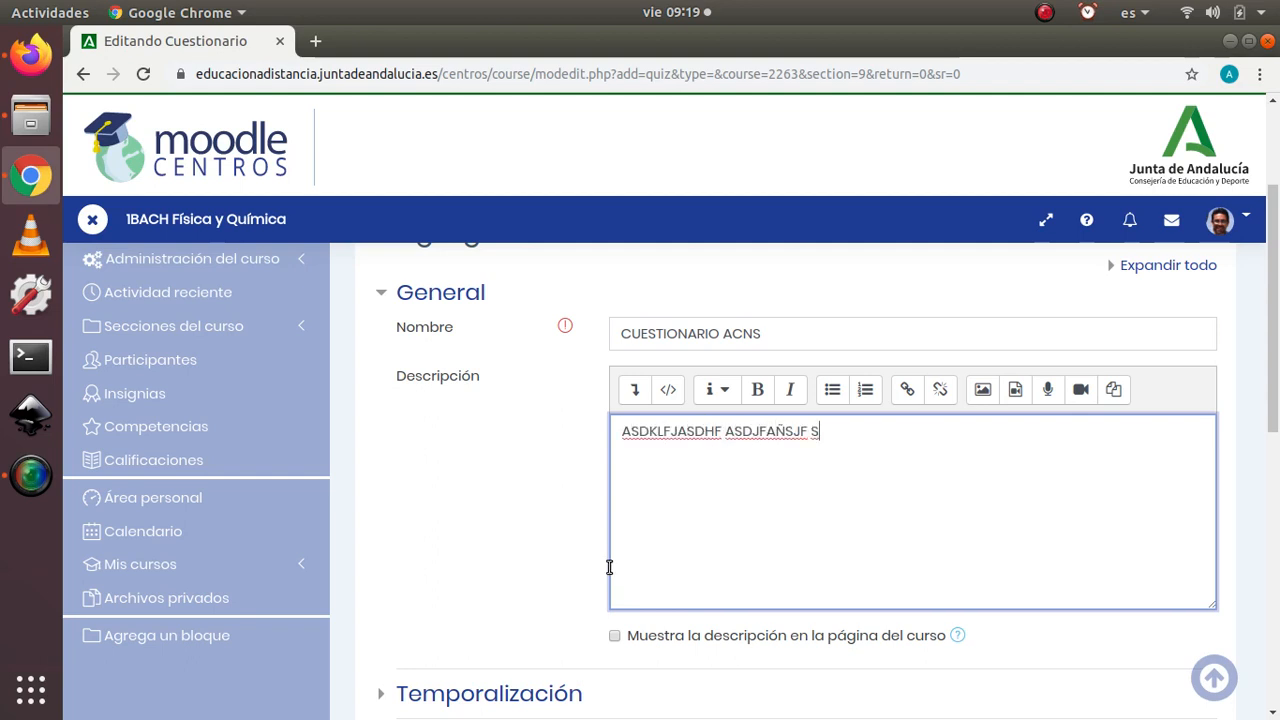
Step: Review the questionnaire's Temporalización, Calificación, Esquema, Comportamiento de las preguntas and Opciones de revisión settings, collapsing each section again
scroll(560, 510, down, 3)
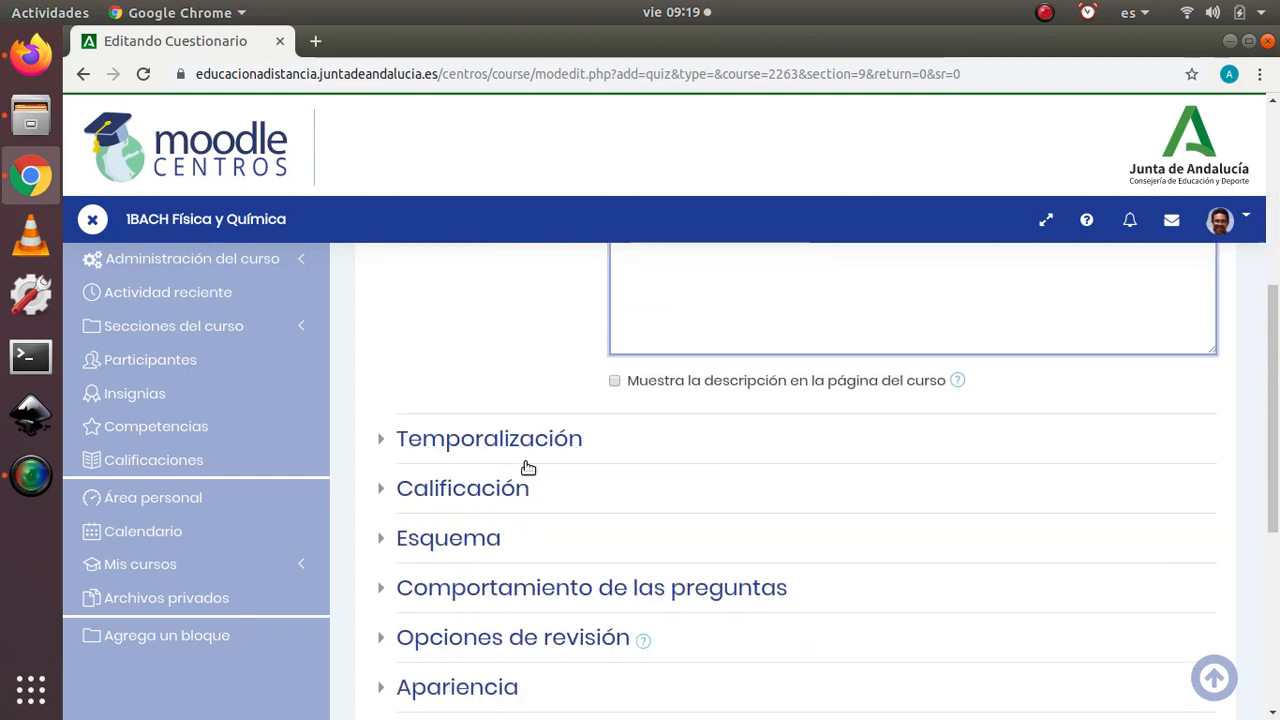
click(380, 400)
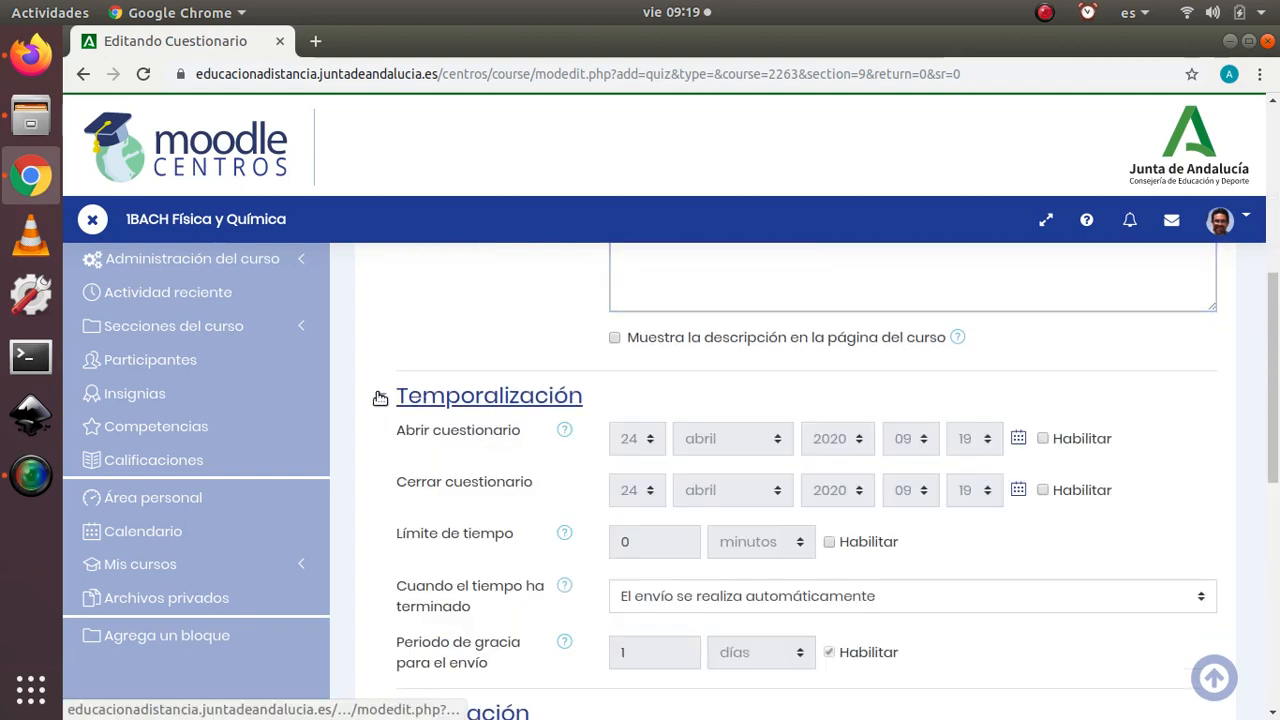
click(380, 398)
click(383, 451)
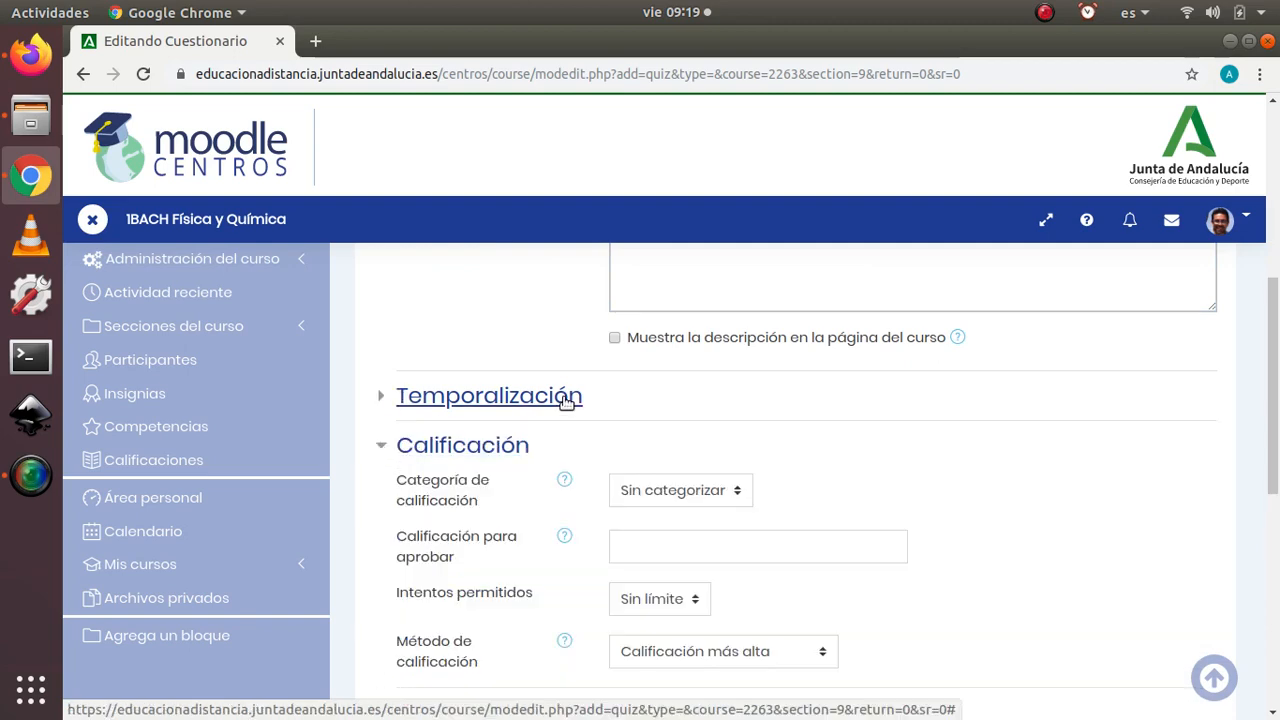
scroll(585, 421, down, 3)
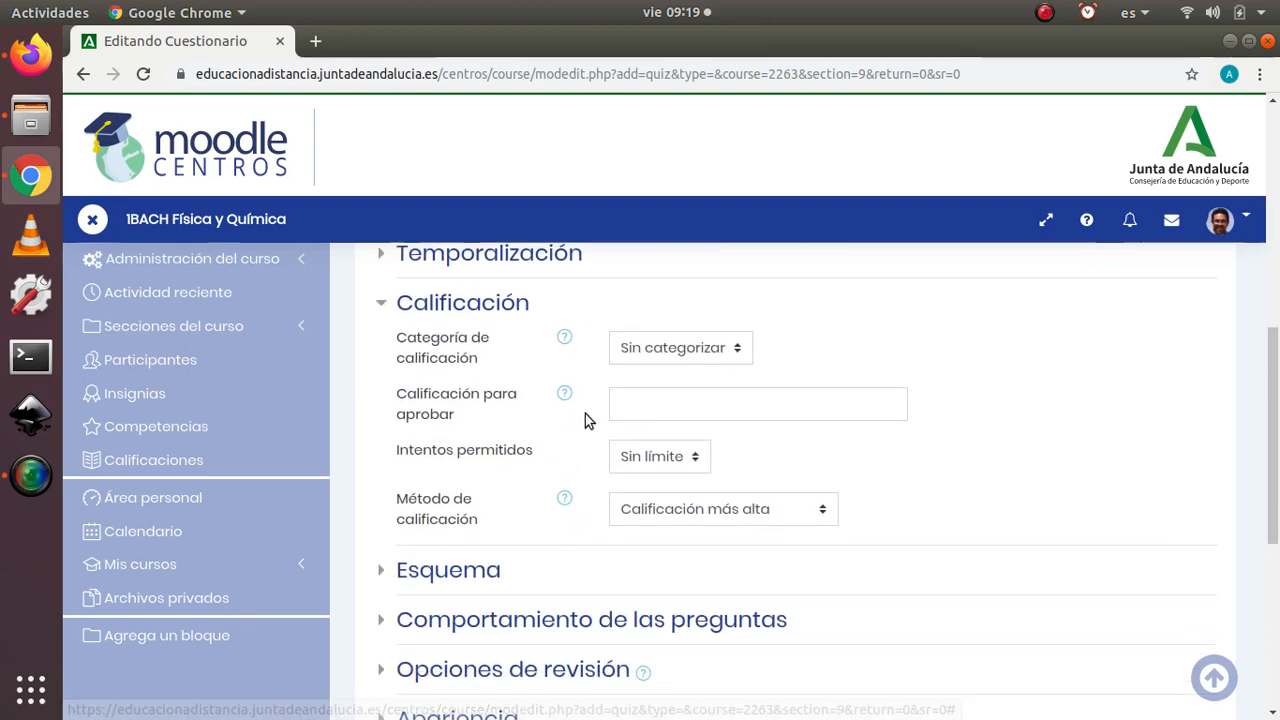
click(381, 300)
scroll(467, 412, down, 1)
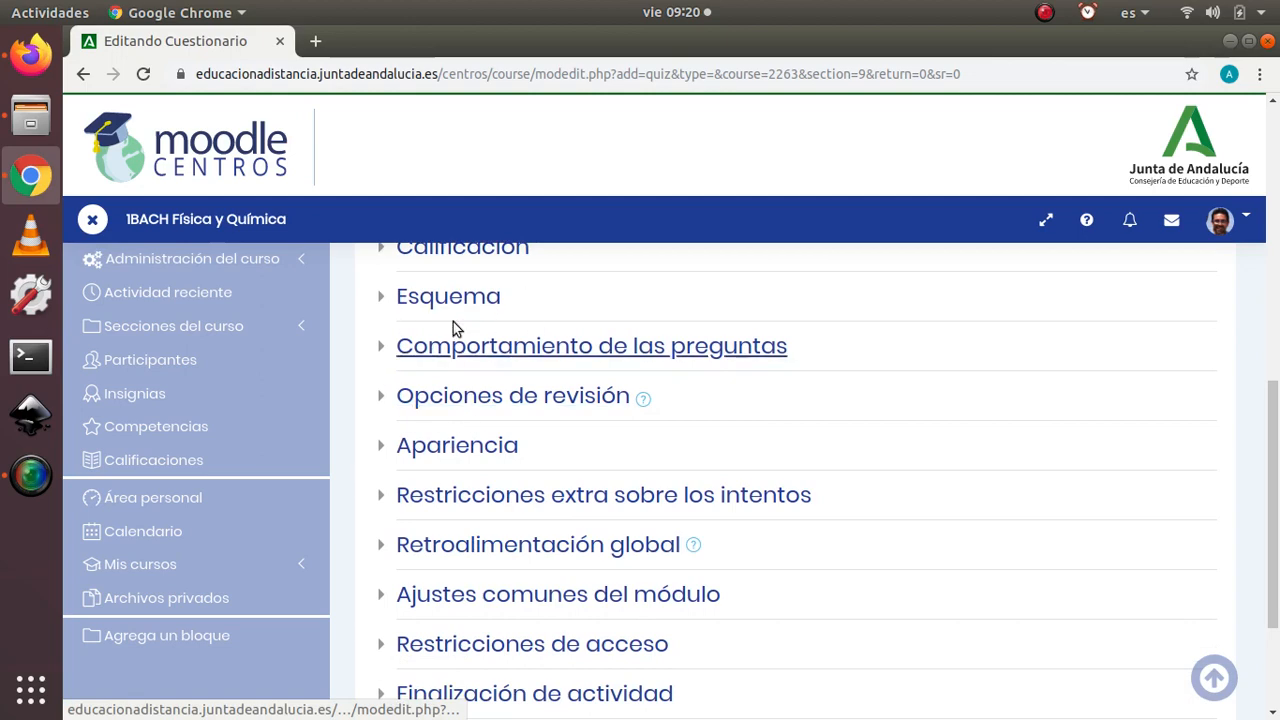
click(392, 301)
click(381, 298)
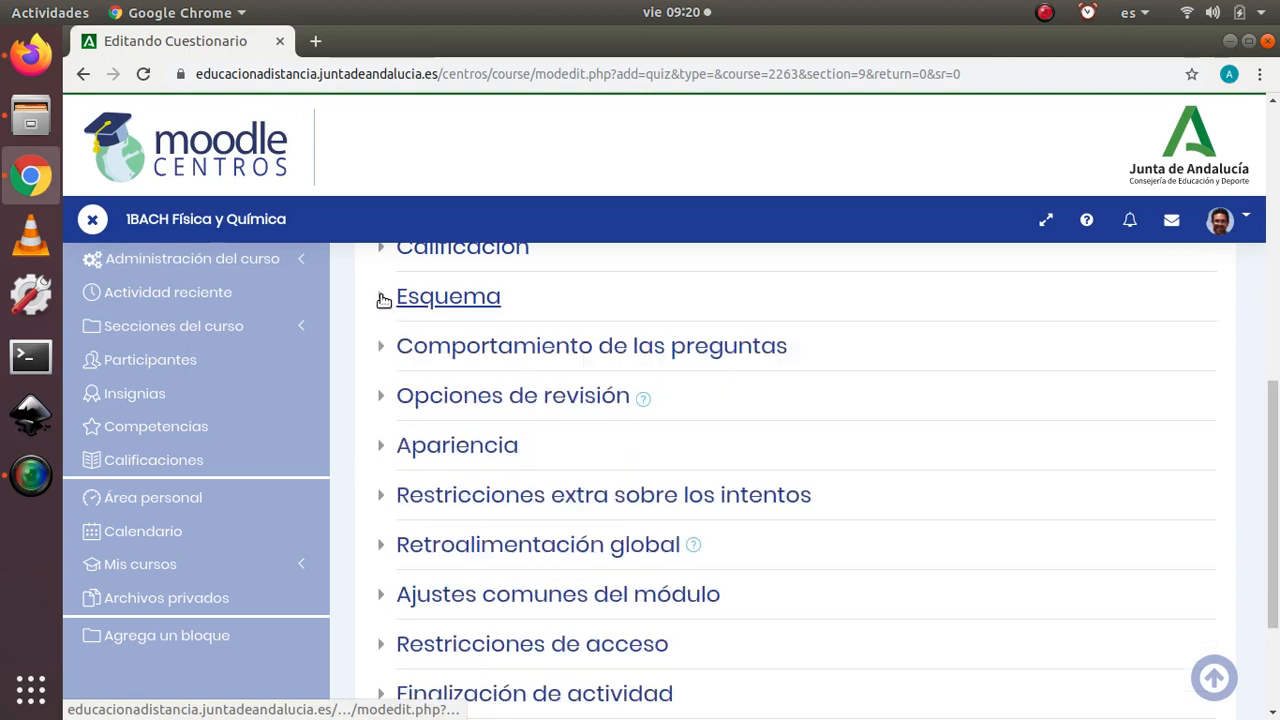
click(382, 347)
click(382, 347)
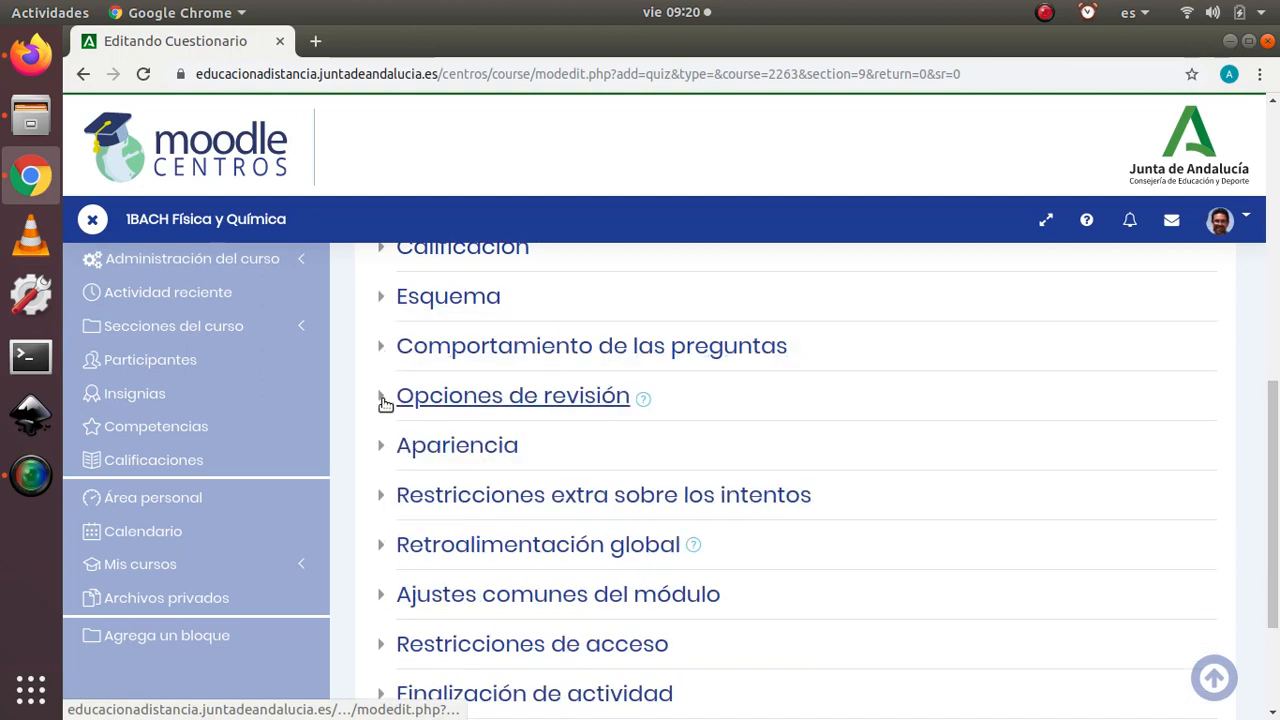
click(381, 400)
click(381, 404)
scroll(591, 423, down, 2)
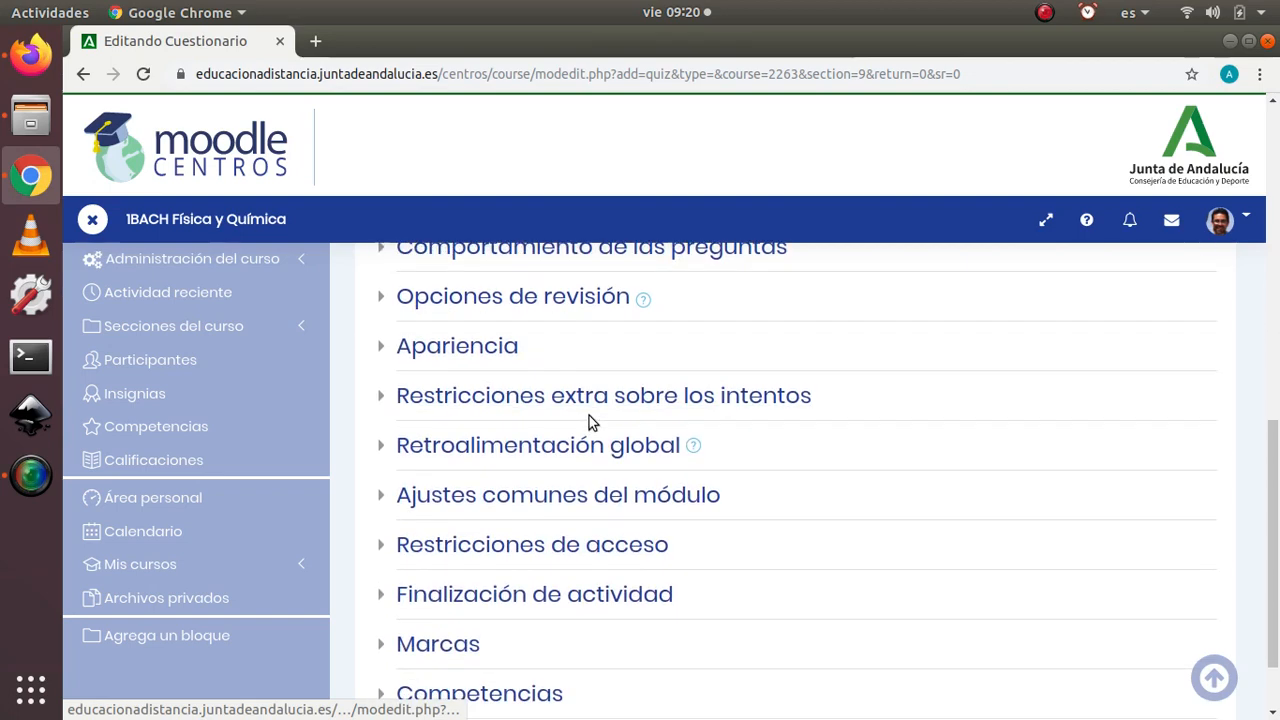
Step: Review the questionnaire's Apariencia, Restricciones extra sobre los intentos and Ajustes comunes del módulo settings, including the Modo de grupo options, collapsing each section again
click(382, 350)
click(382, 350)
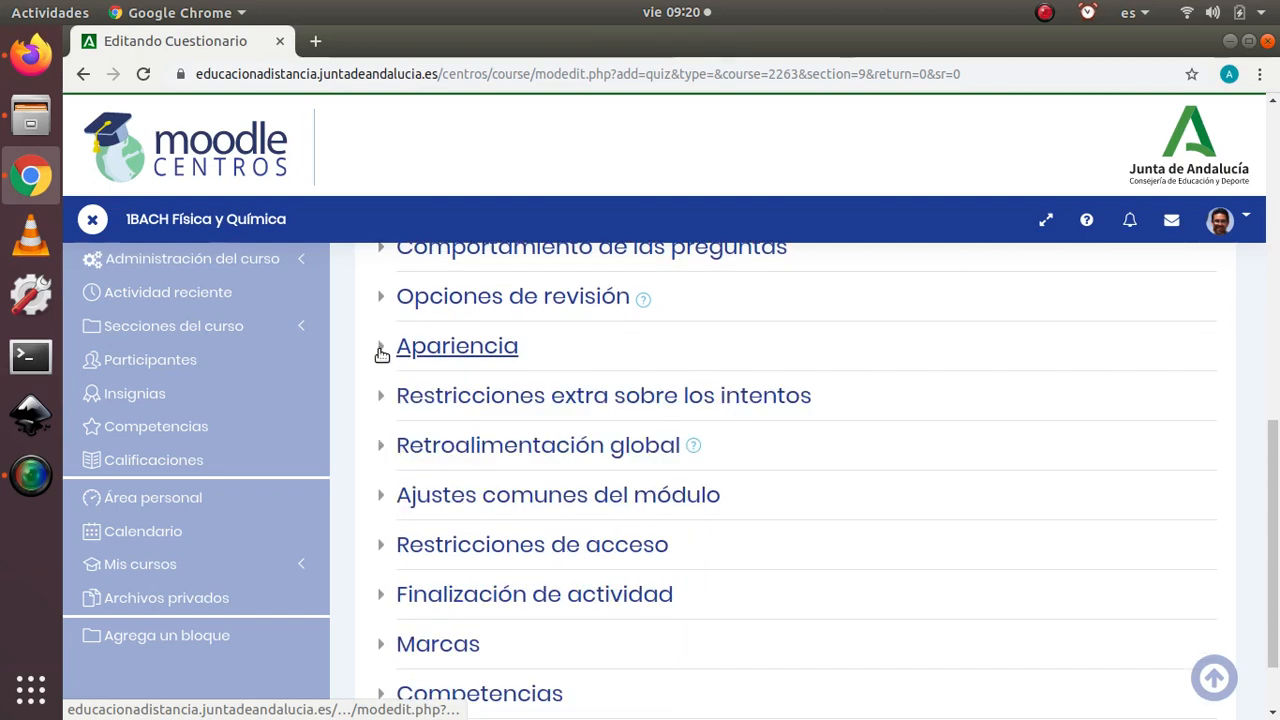
click(386, 403)
click(386, 403)
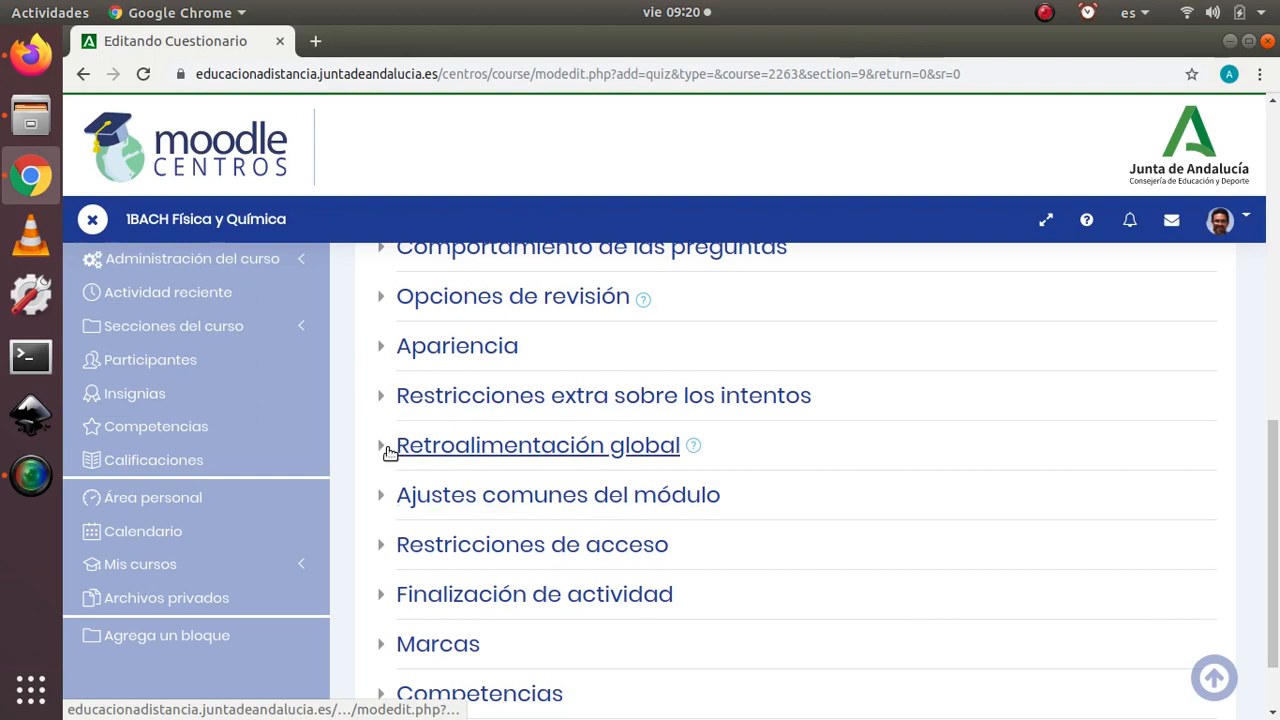
click(382, 502)
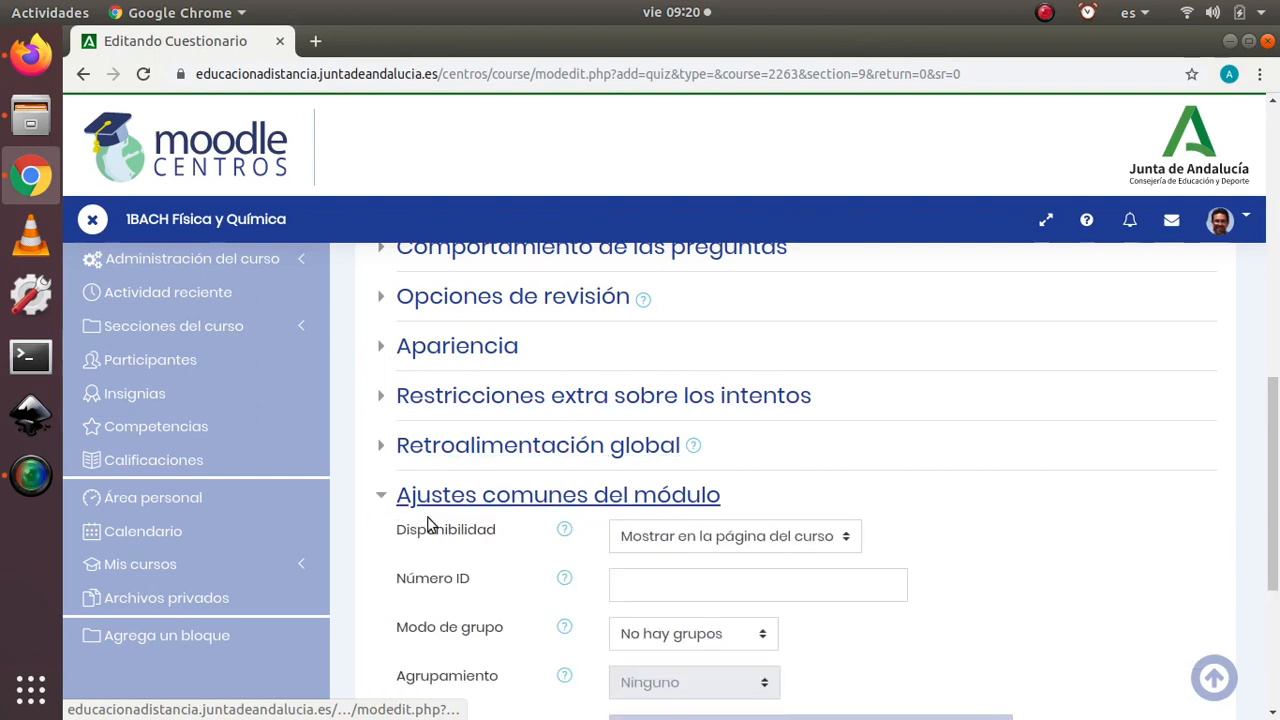
scroll(597, 490, down, 1)
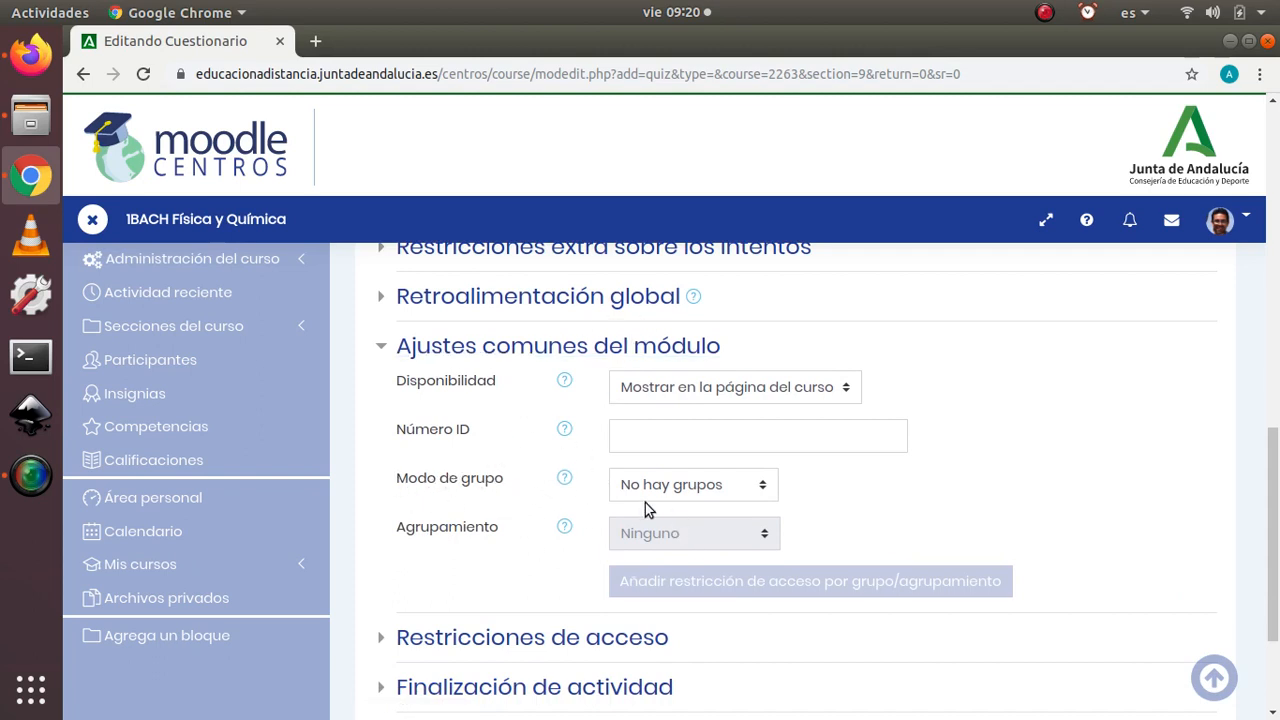
click(762, 488)
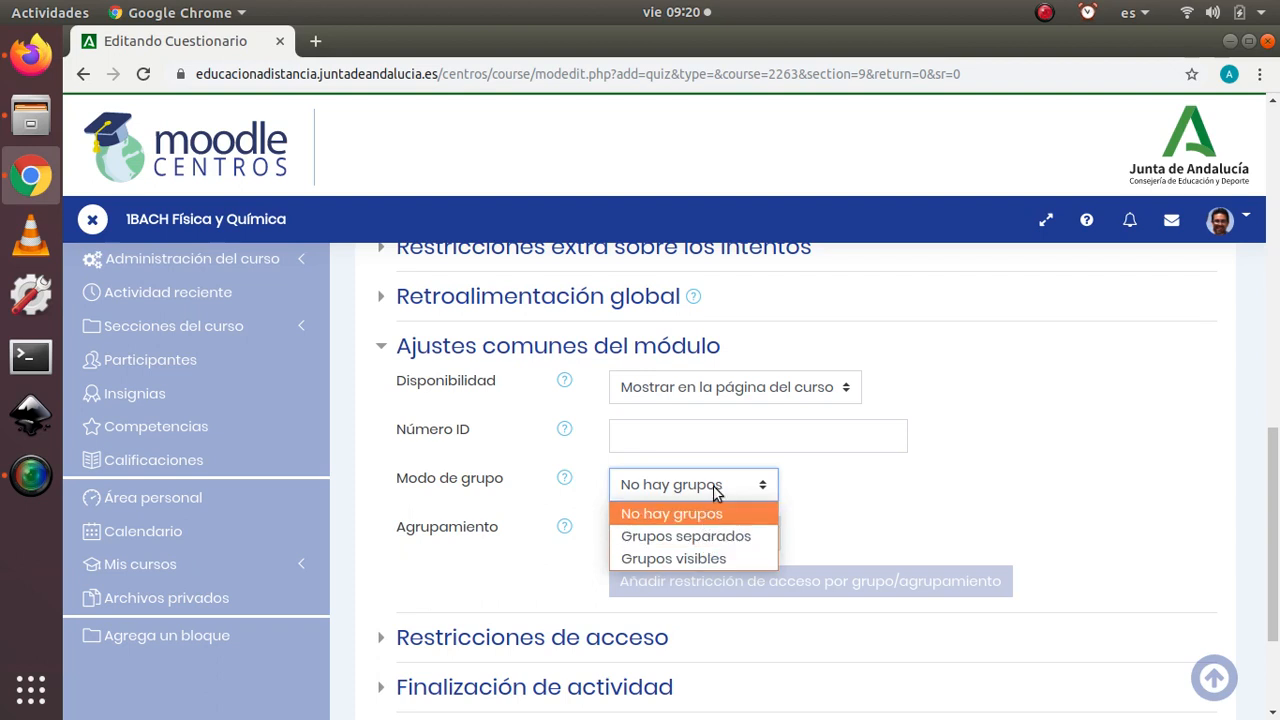
click(787, 484)
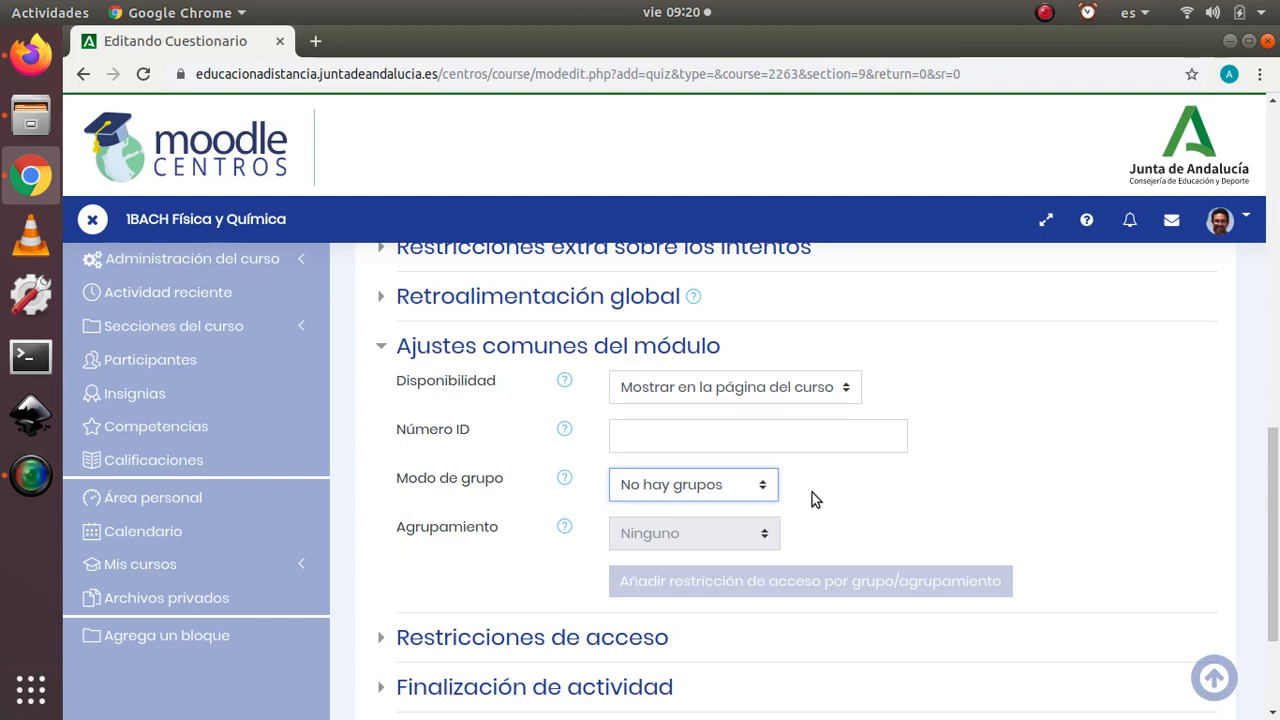
click(385, 349)
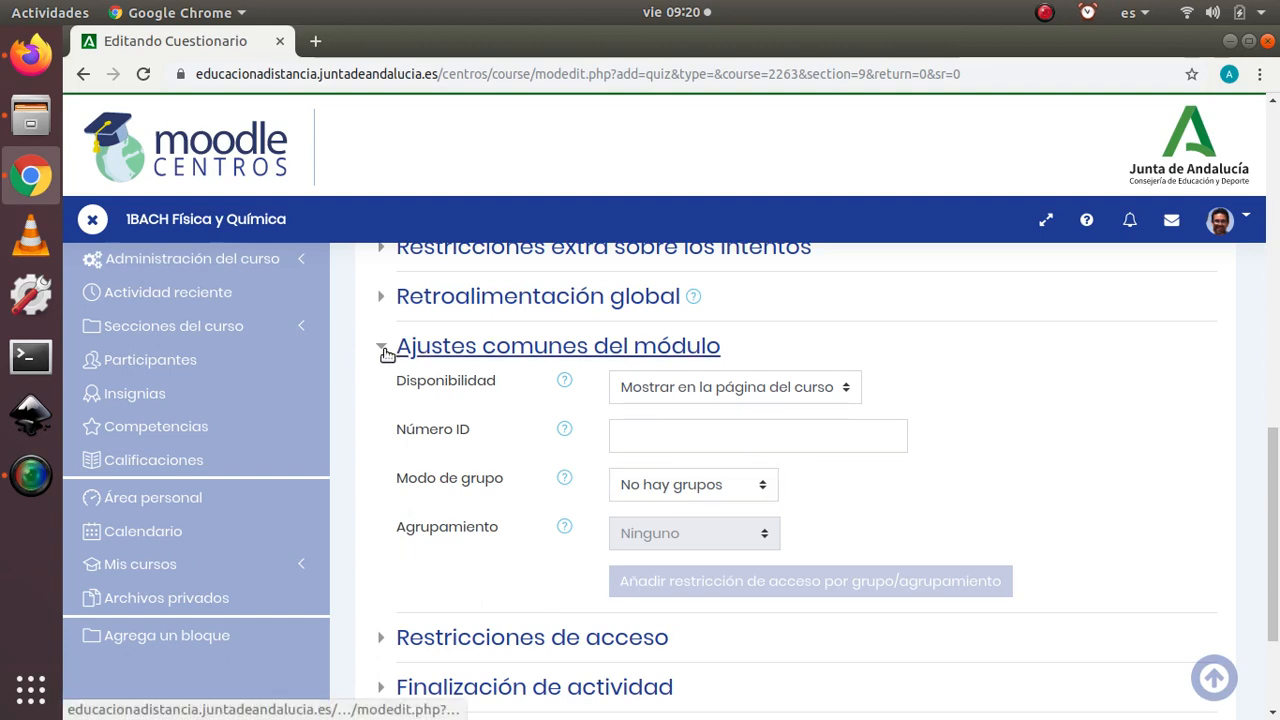
click(386, 353)
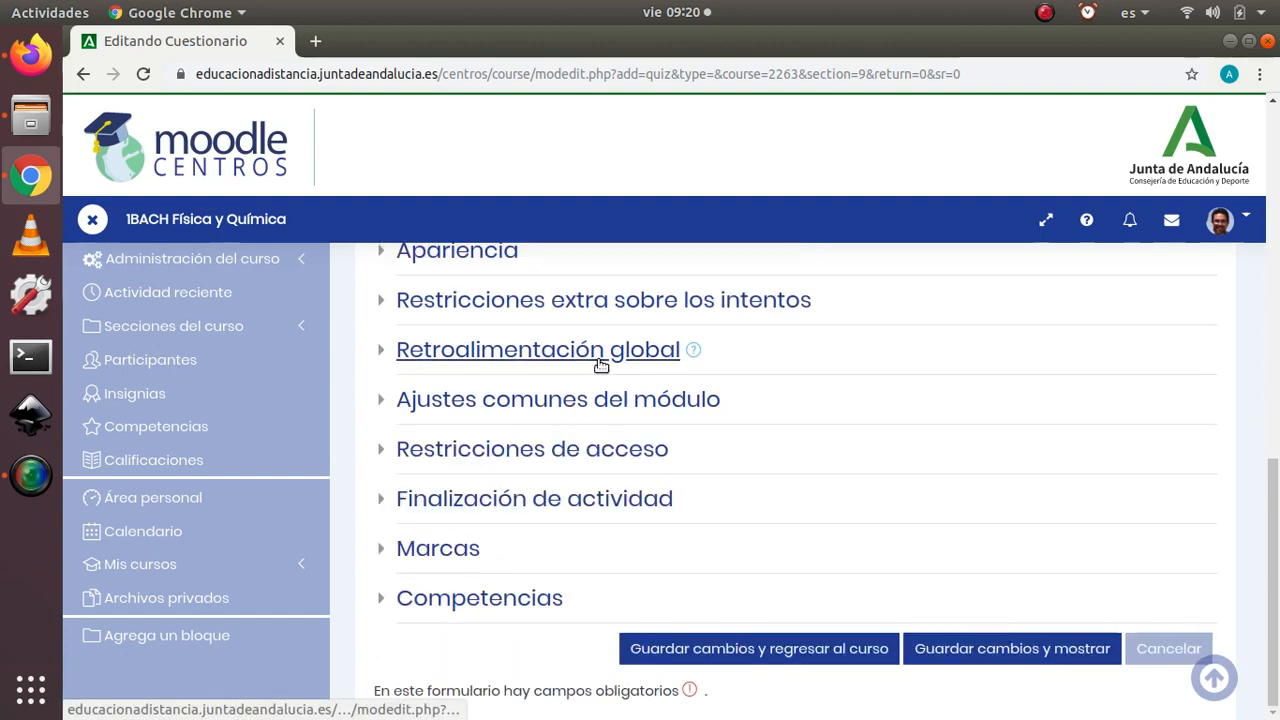
Step: Add a Grupo access restriction for the ACNS group to the questionnaire and hide the activity completely from students outside it
click(385, 453)
scroll(677, 449, down, 1)
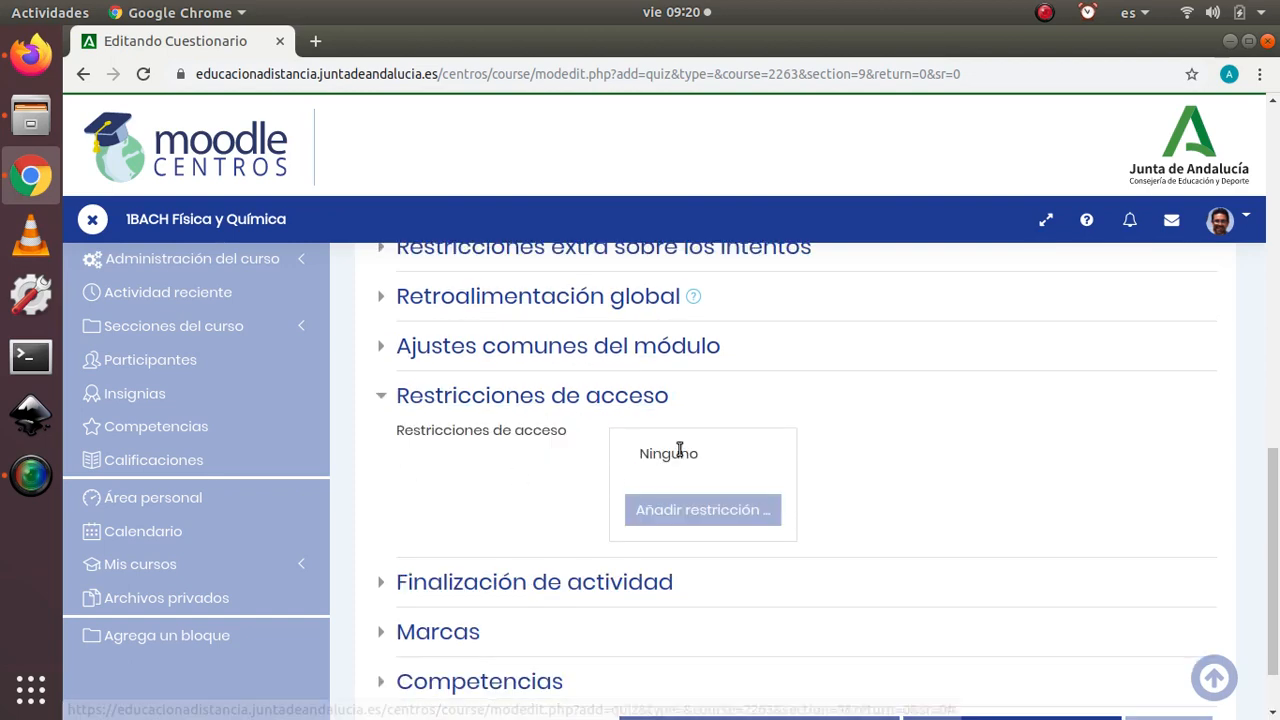
click(703, 510)
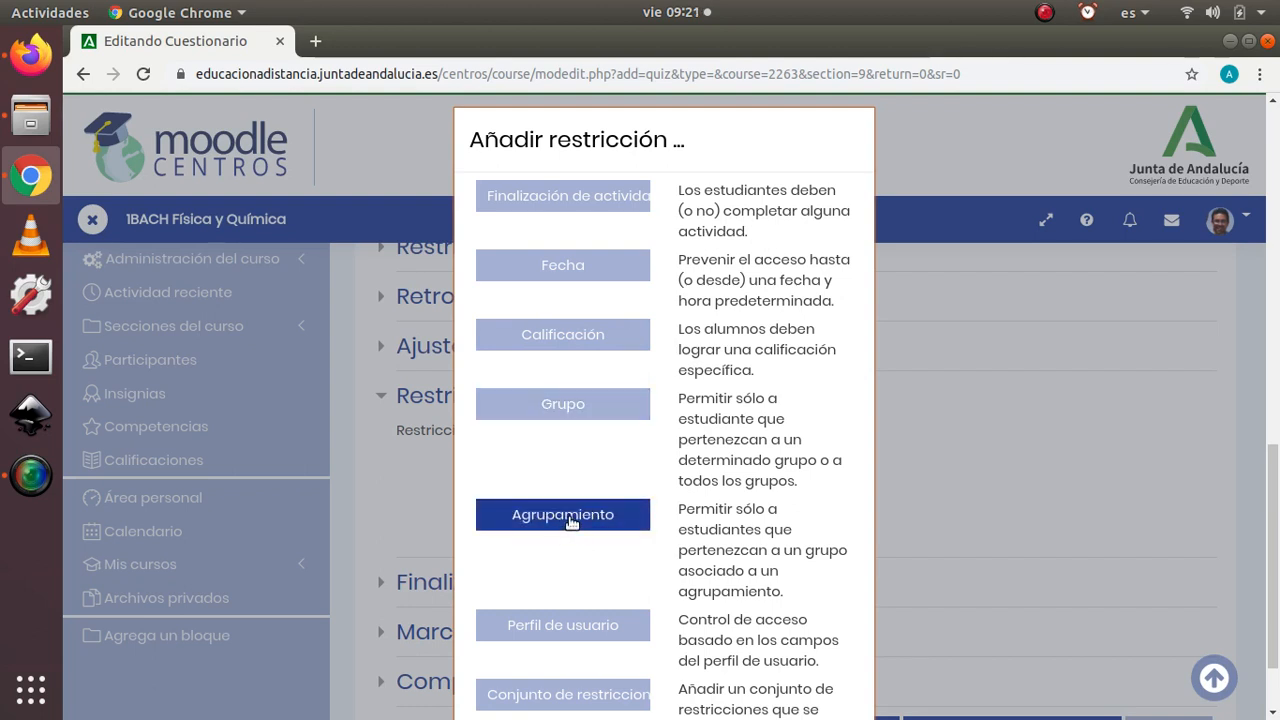
click(582, 412)
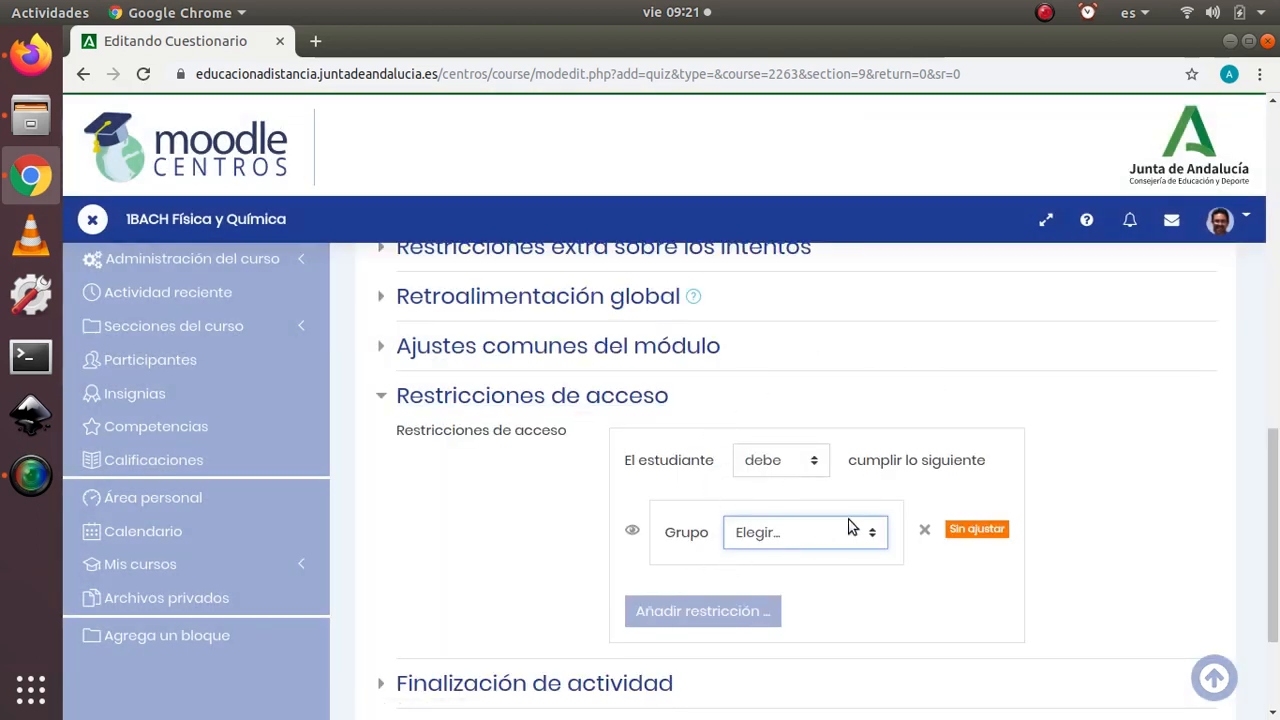
click(876, 535)
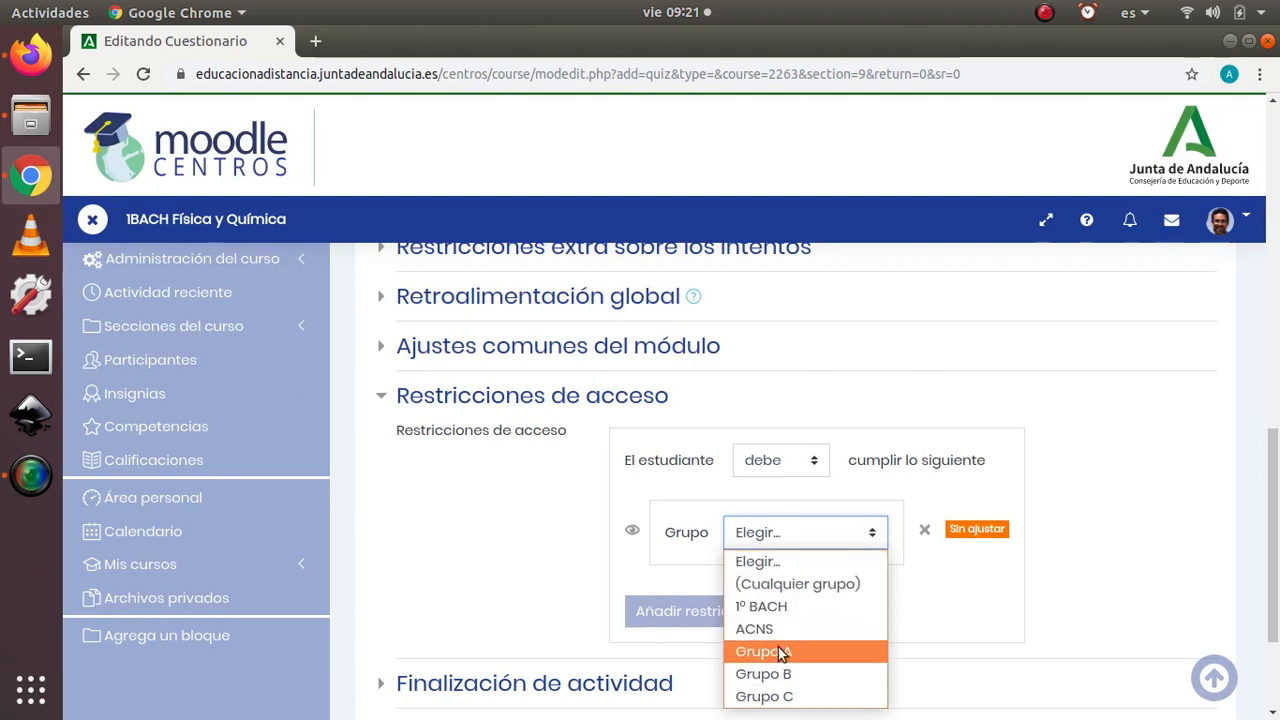
click(766, 628)
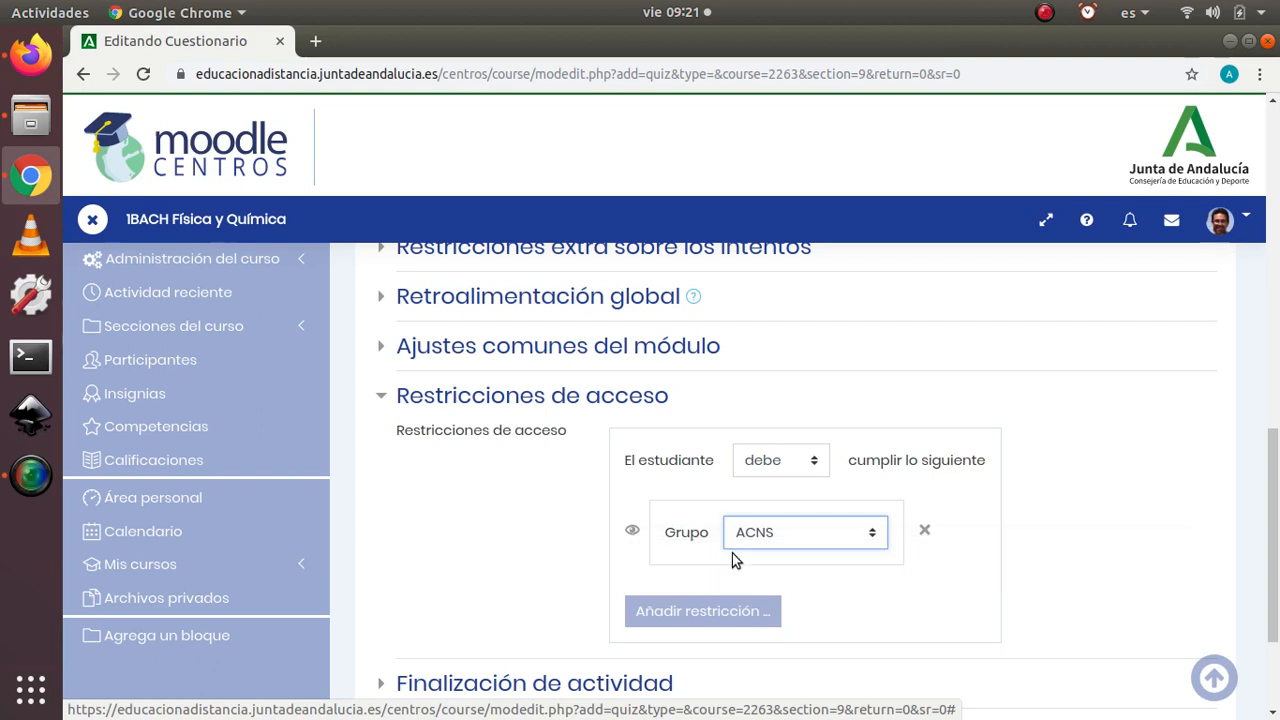
click(633, 531)
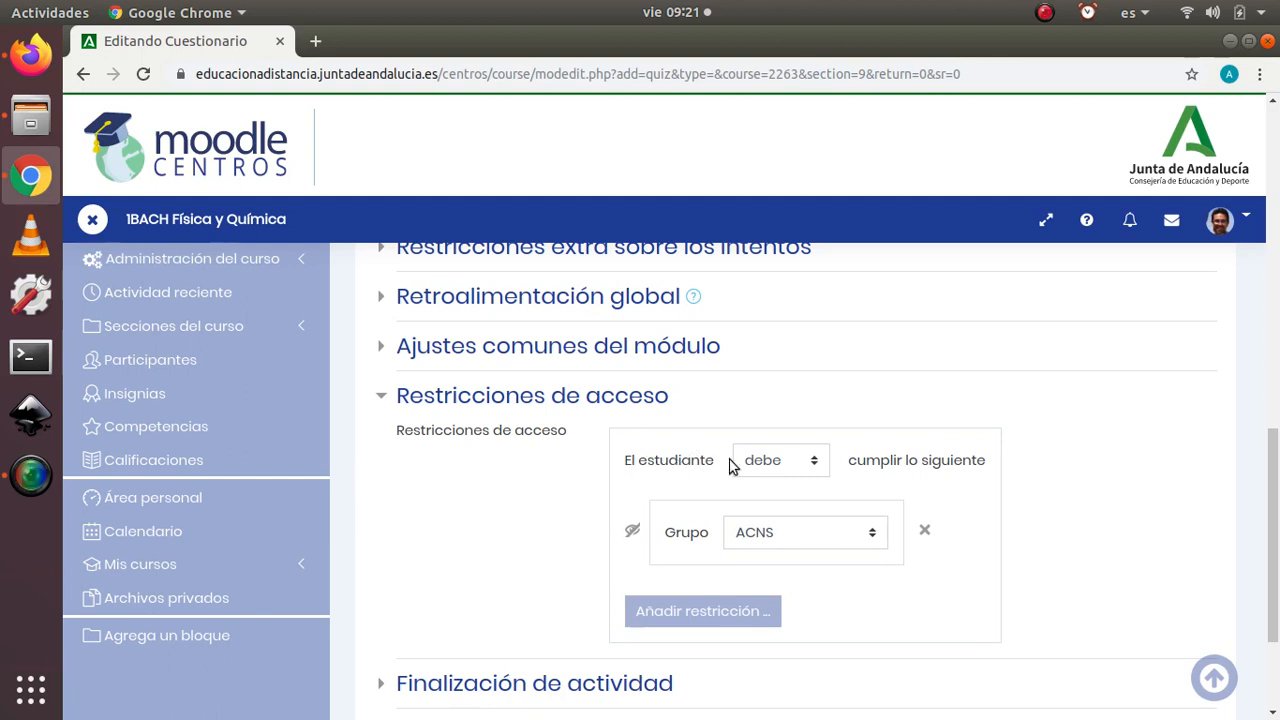
Step: Try the no debe condition for the group restriction, then restore it to debe
click(815, 460)
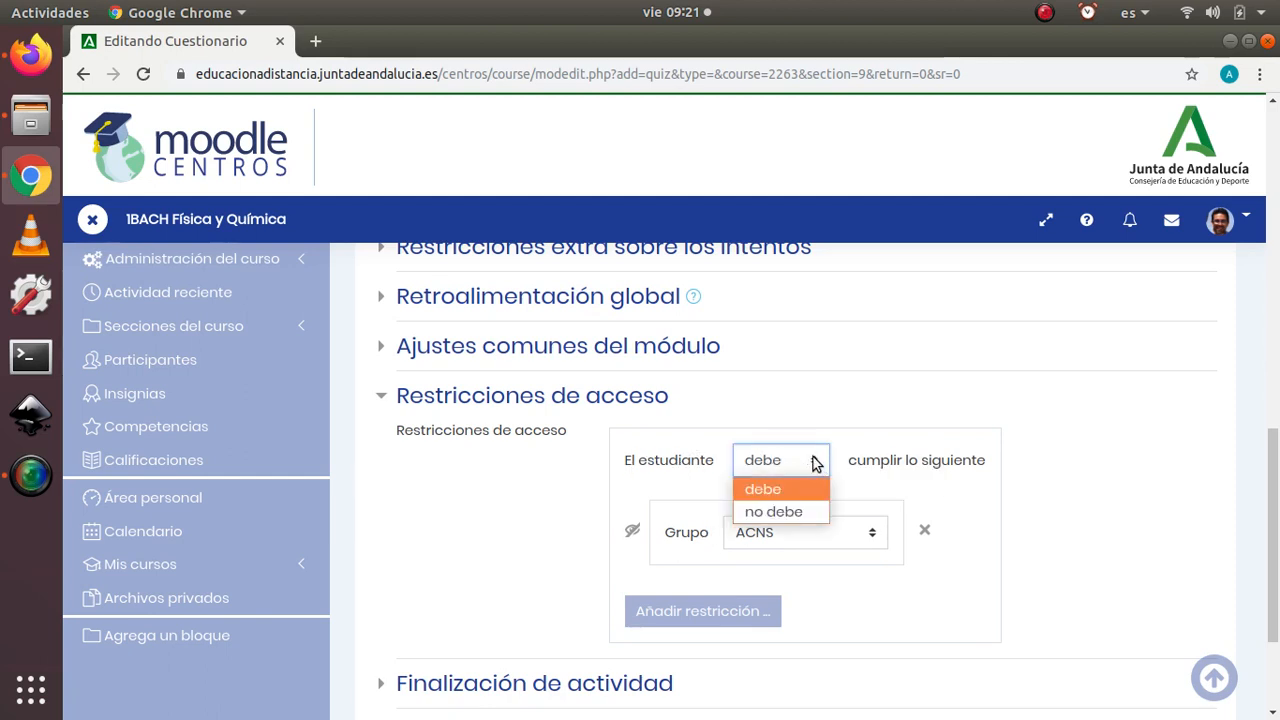
click(697, 490)
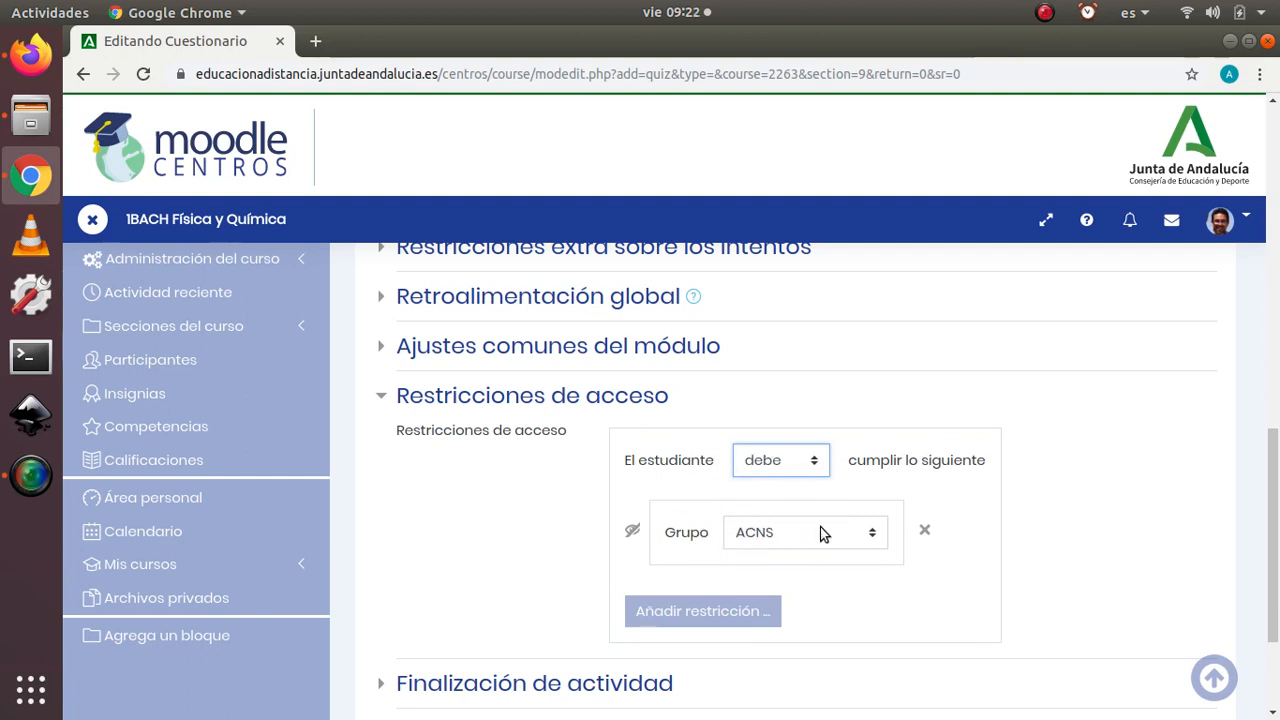
click(819, 472)
click(776, 509)
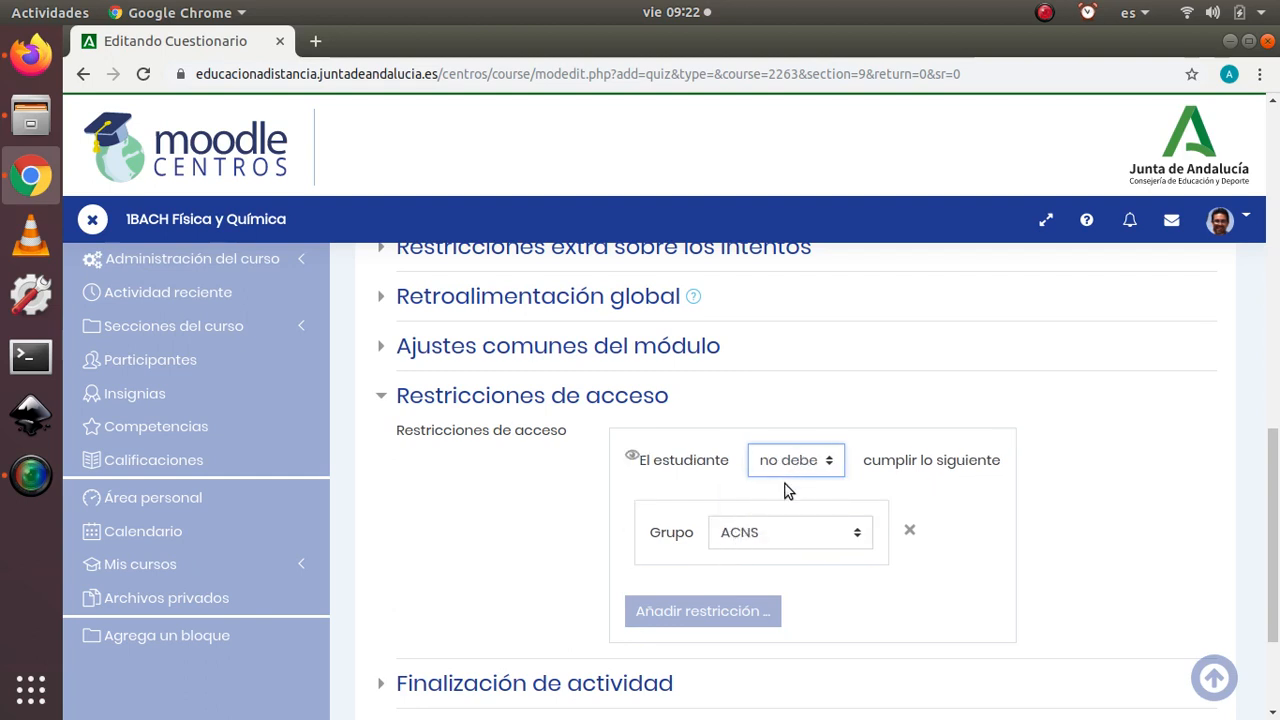
click(795, 461)
click(786, 490)
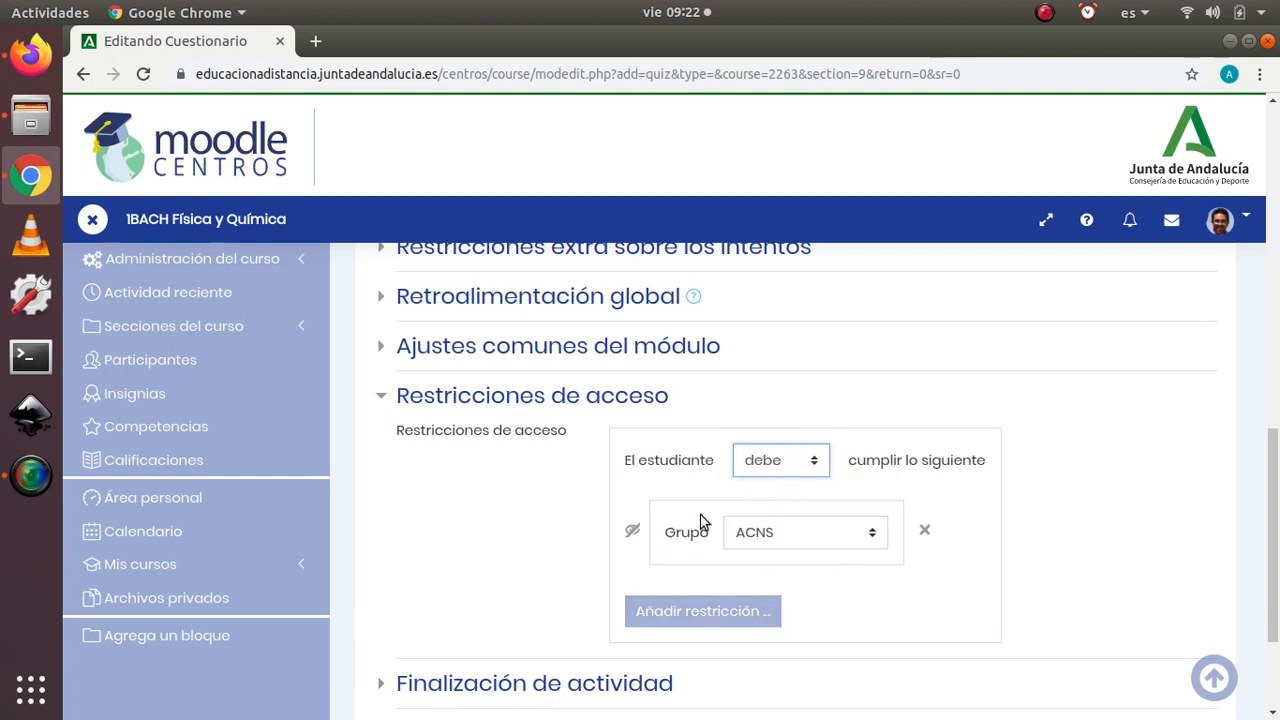
Step: Save the questionnaire, return to the course and check its entry in the TEMA 8 - ENERGÍA section
scroll(441, 528, down, 3)
click(787, 650)
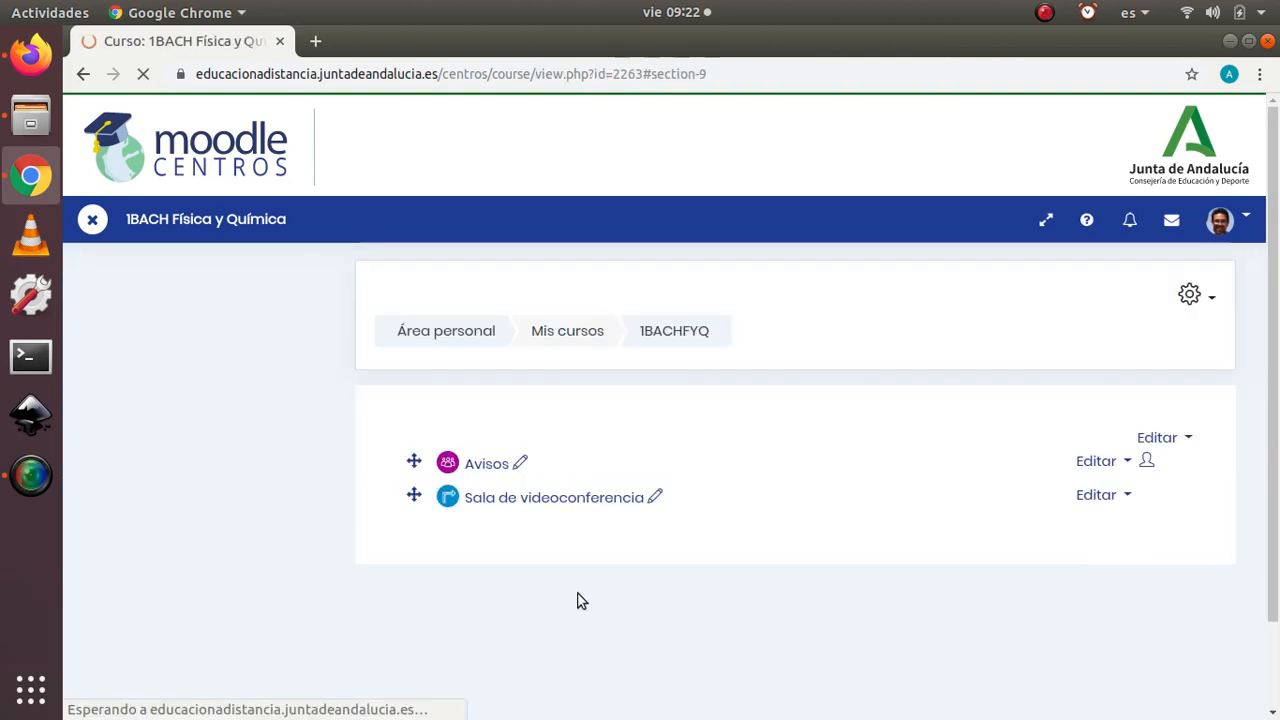
scroll(1222, 393, down, 5)
scroll(1222, 393, down, 20)
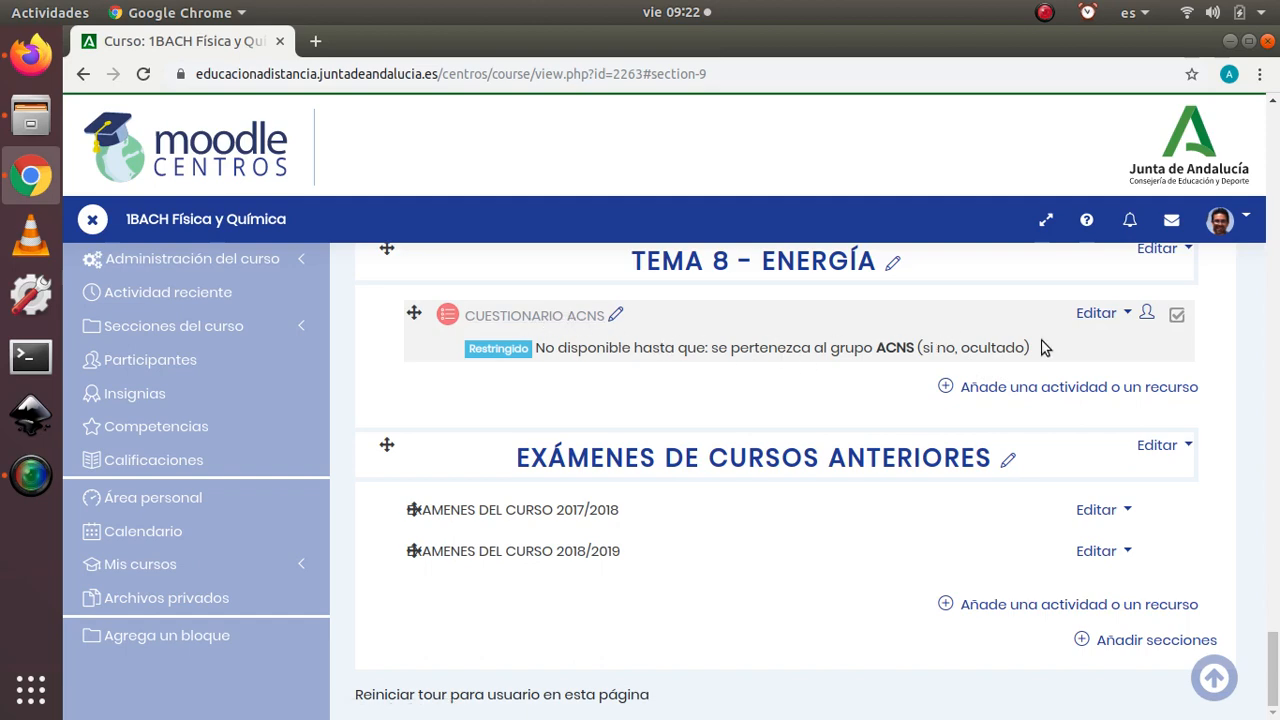
Step: Add a Tarea activity to the TEMA 8 - ENERGÍA section
click(1055, 387)
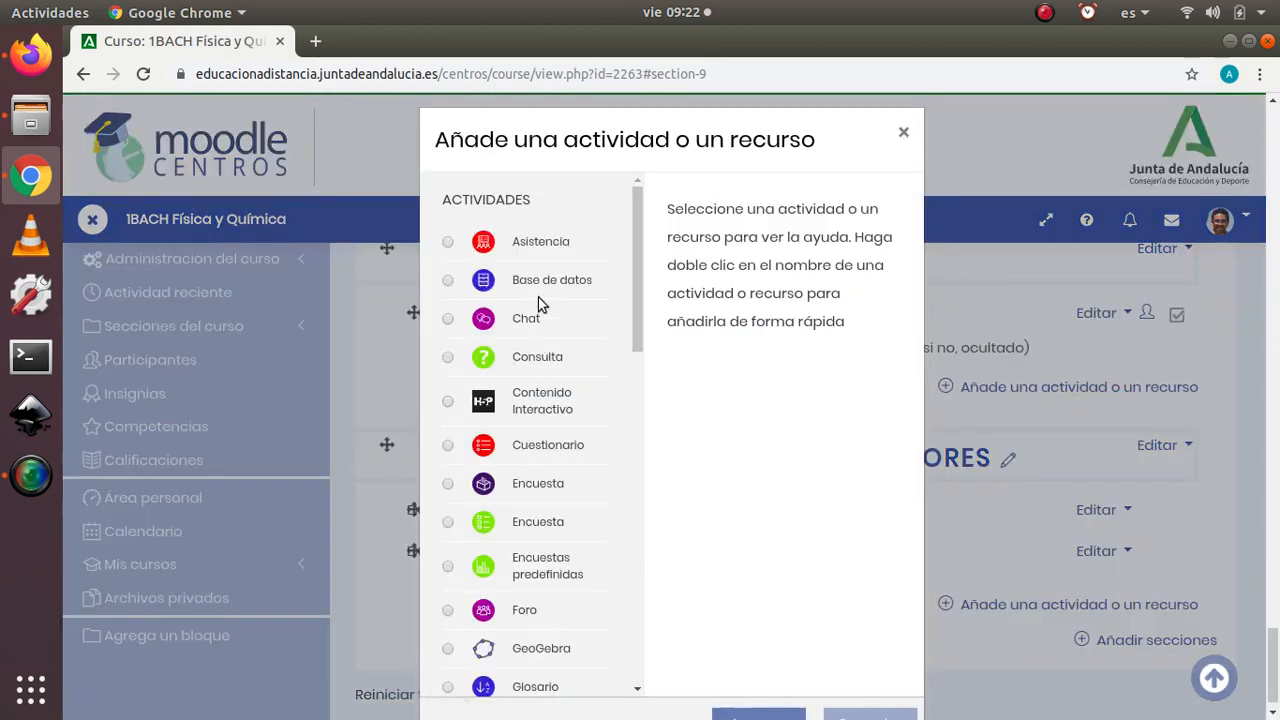
scroll(580, 295, down, 6)
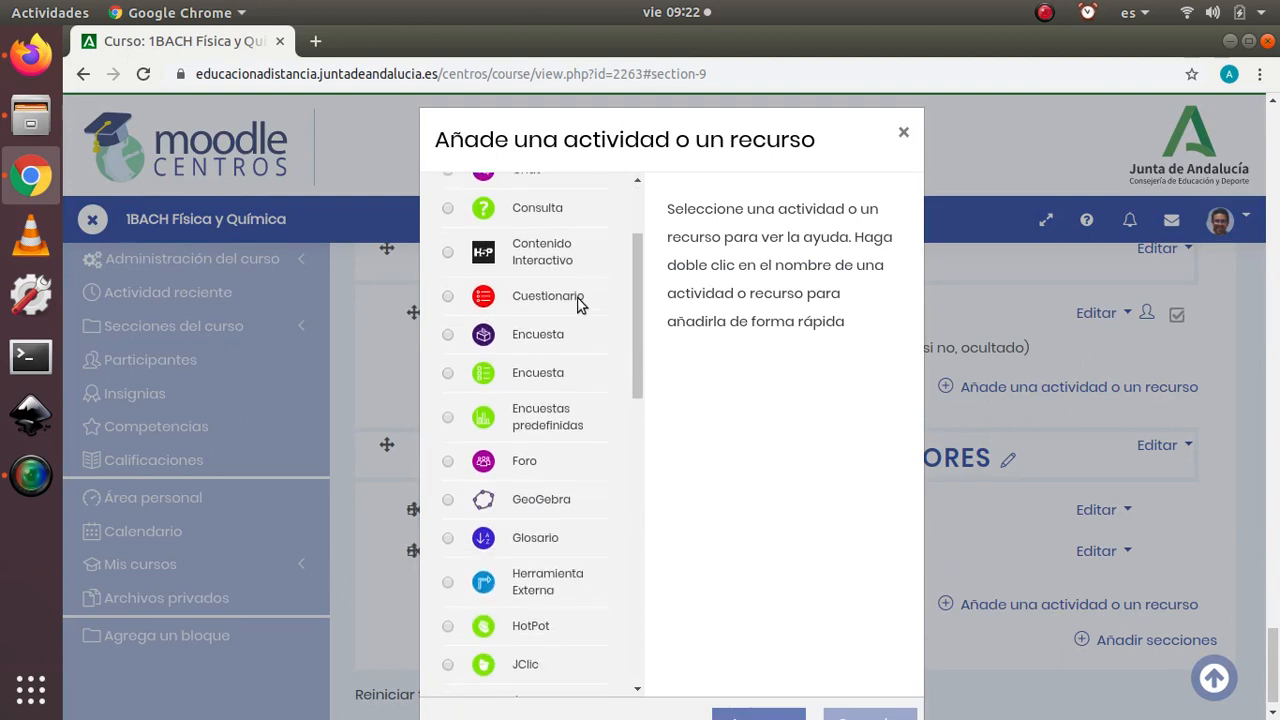
scroll(568, 348, down, 5)
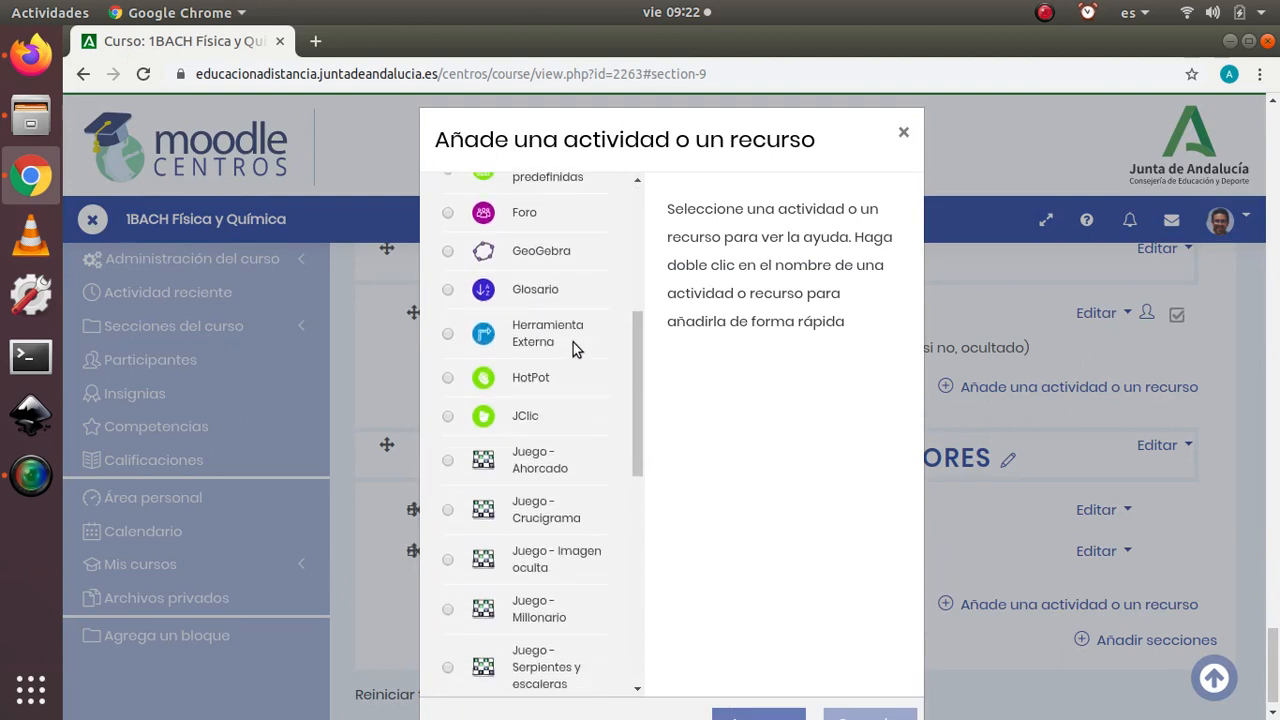
scroll(571, 346, down, 6)
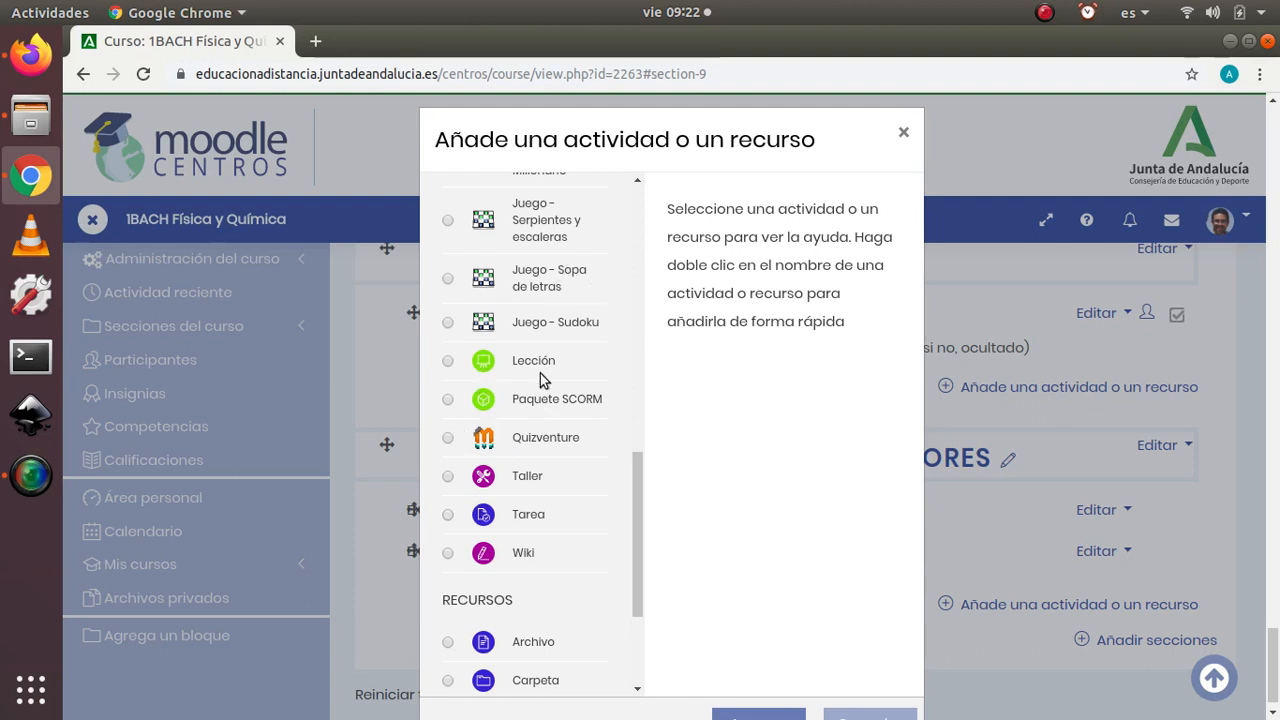
click(530, 518)
scroll(606, 463, down, 3)
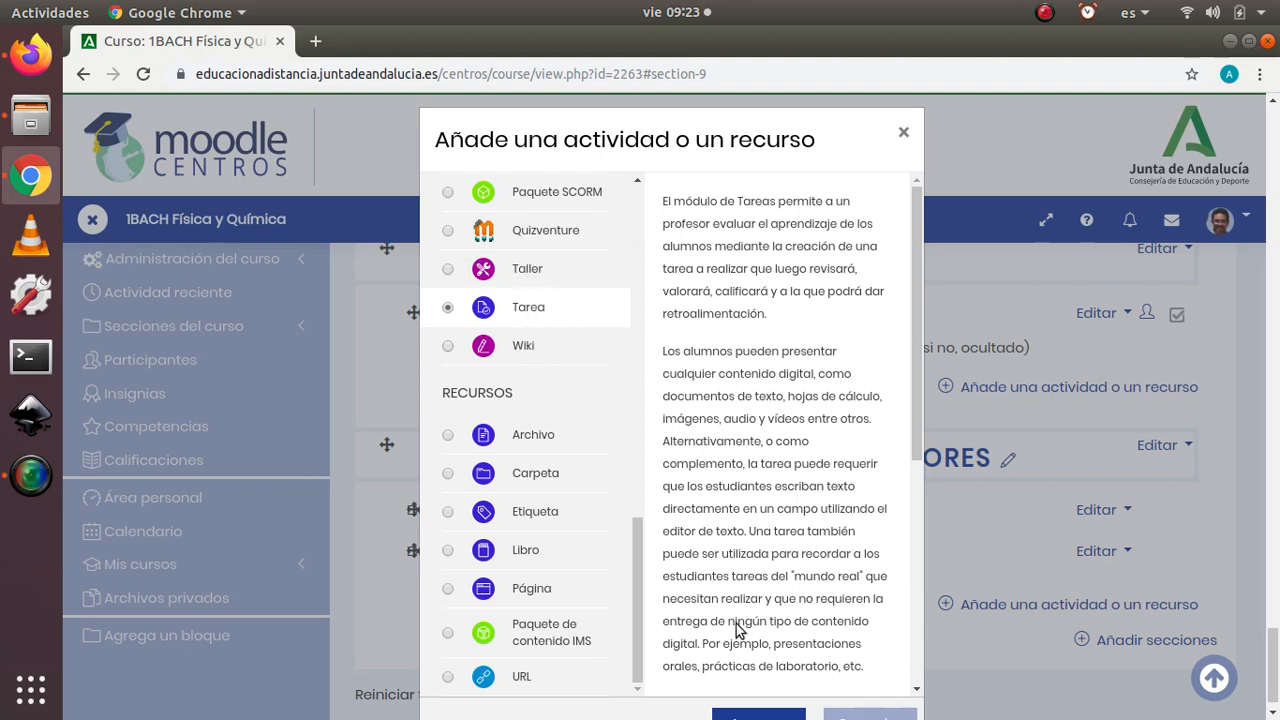
click(748, 716)
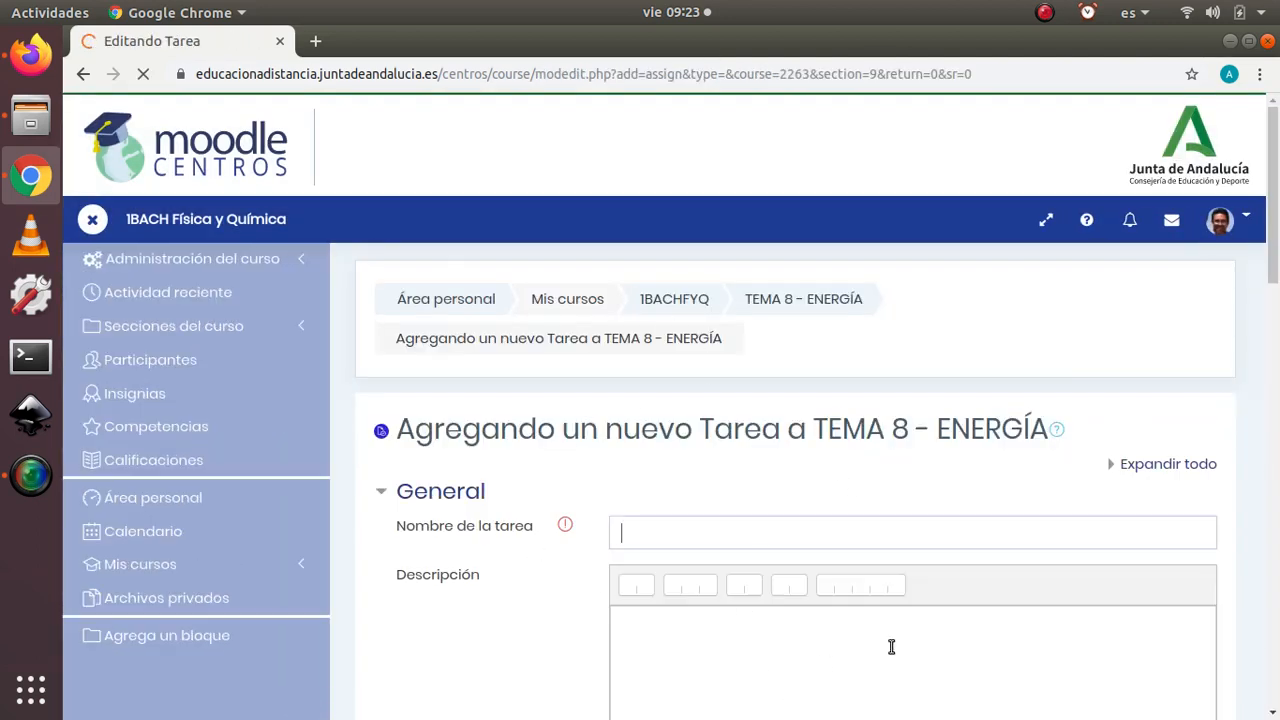
Step: Name the assignment TAREA DE PRUEBA and fill its description with the placeholder text SDFSDFHSDFH
text(TAREA DE PRUEBA)
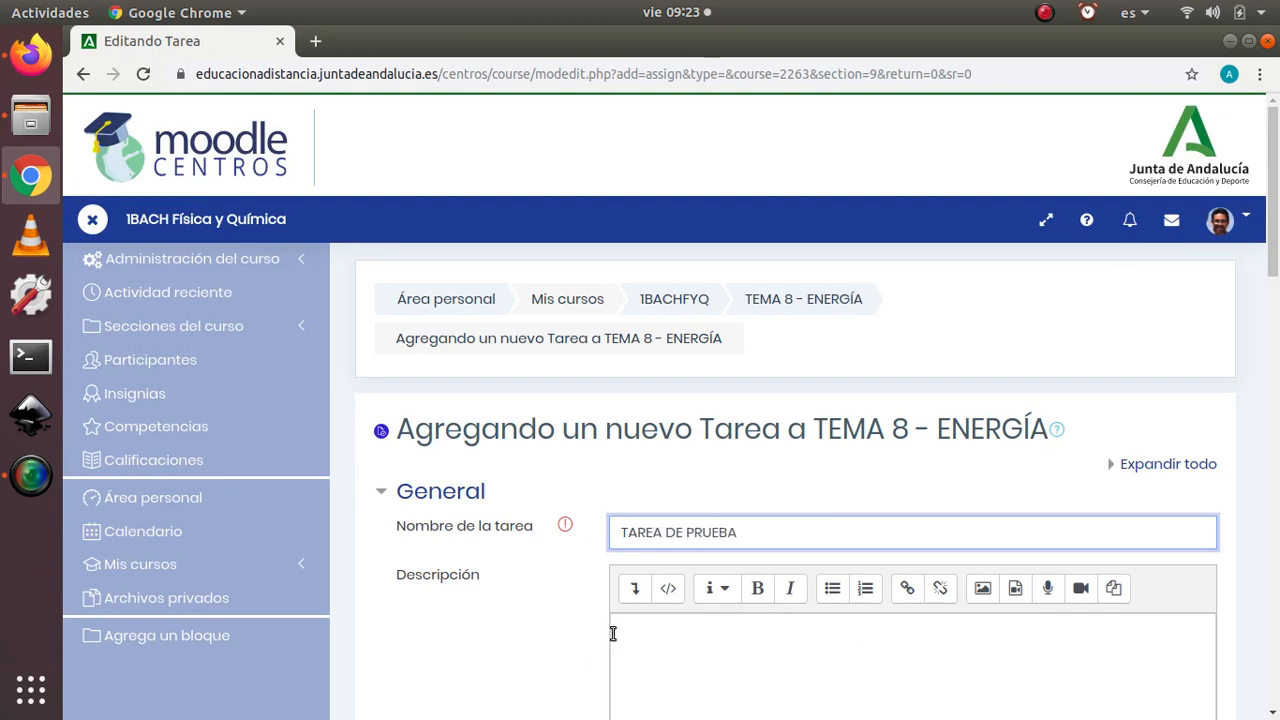
scroll(613, 633, down, 3)
click(700, 382)
text(S)
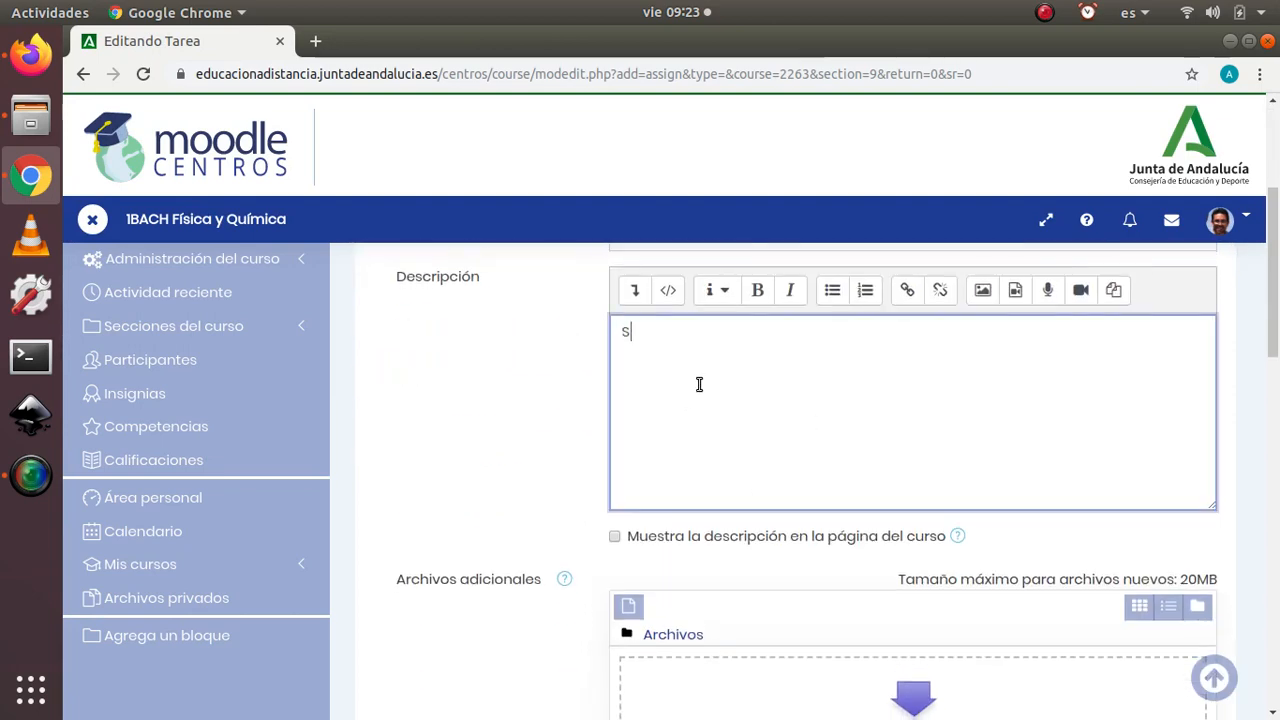
text(DFSDFHSDFH)
Step: Set Entrega por grupos to Sí in the assignment's Configuración de entrega por grupo
scroll(549, 434, down, 4)
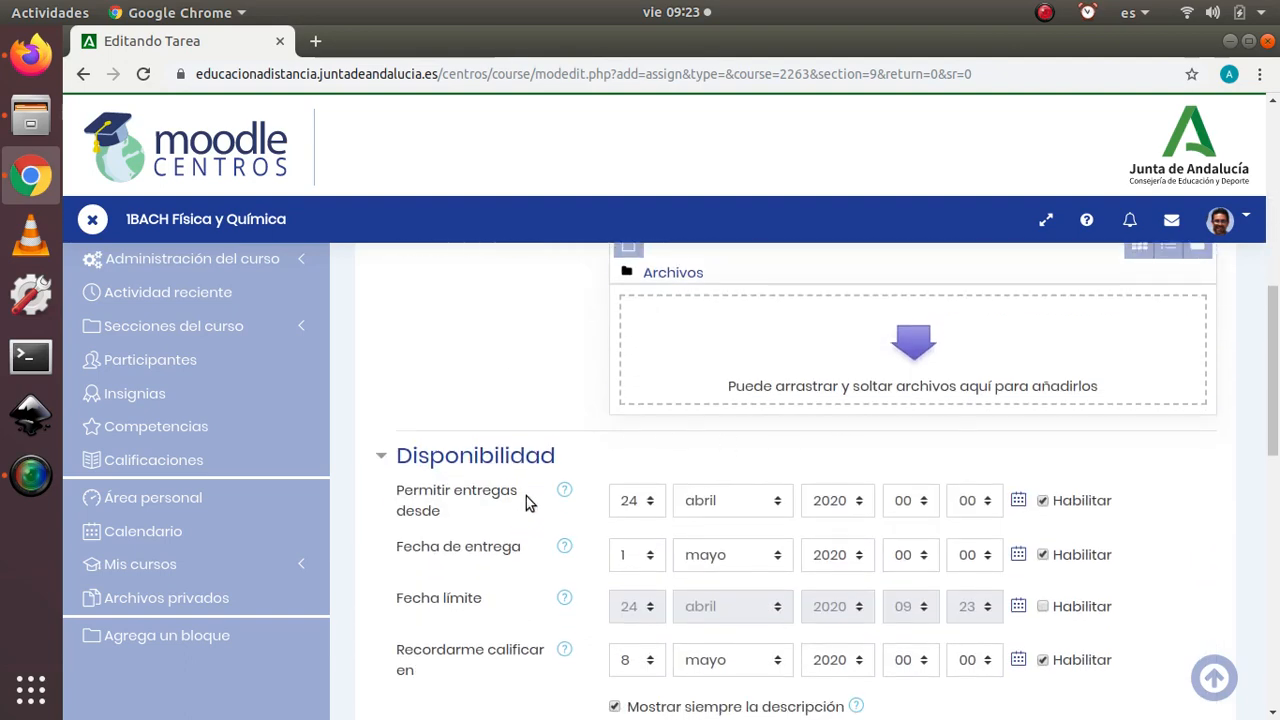
scroll(422, 318, down, 3)
scroll(425, 352, down, 3)
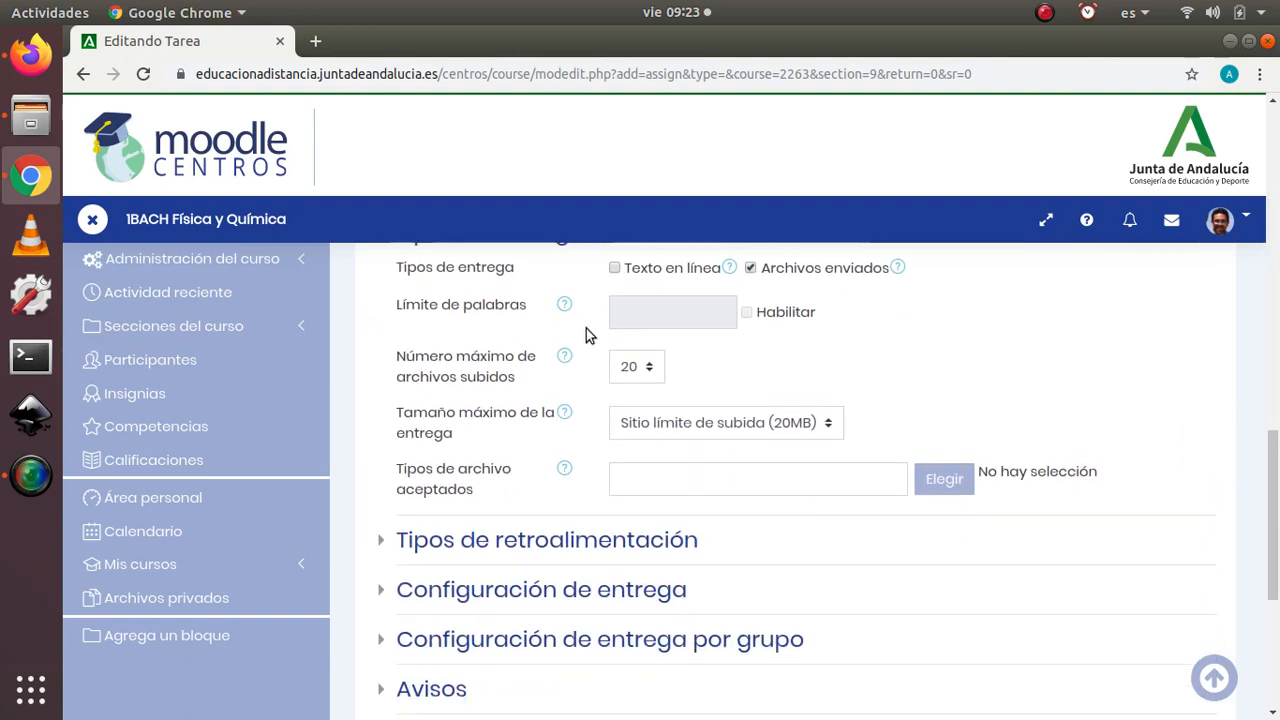
scroll(591, 334, up, 2)
scroll(560, 440, down, 1)
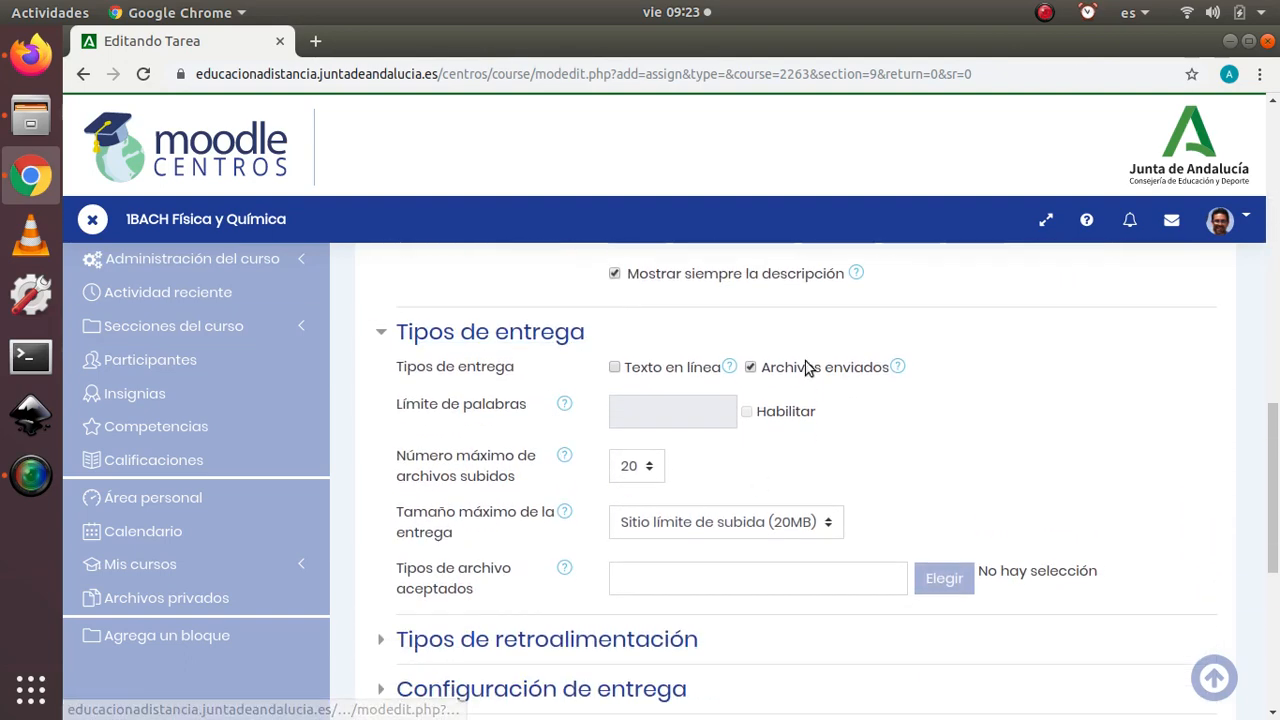
scroll(590, 450, down, 3)
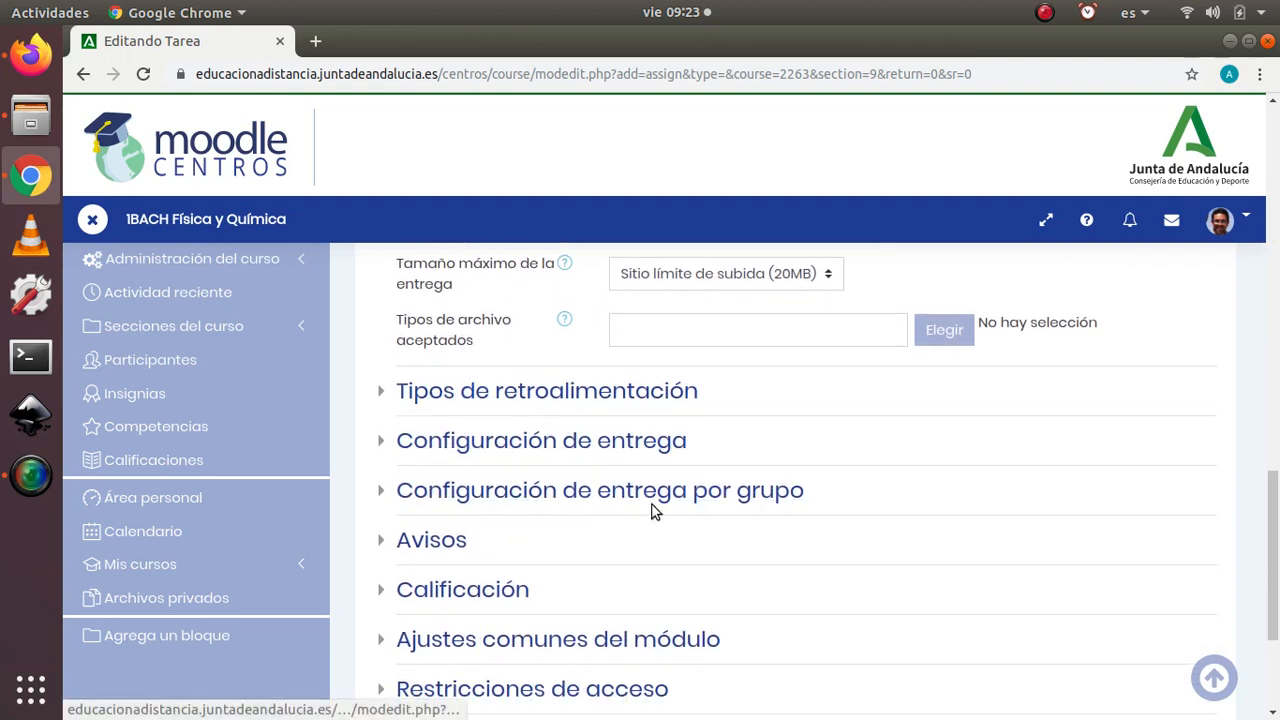
click(382, 491)
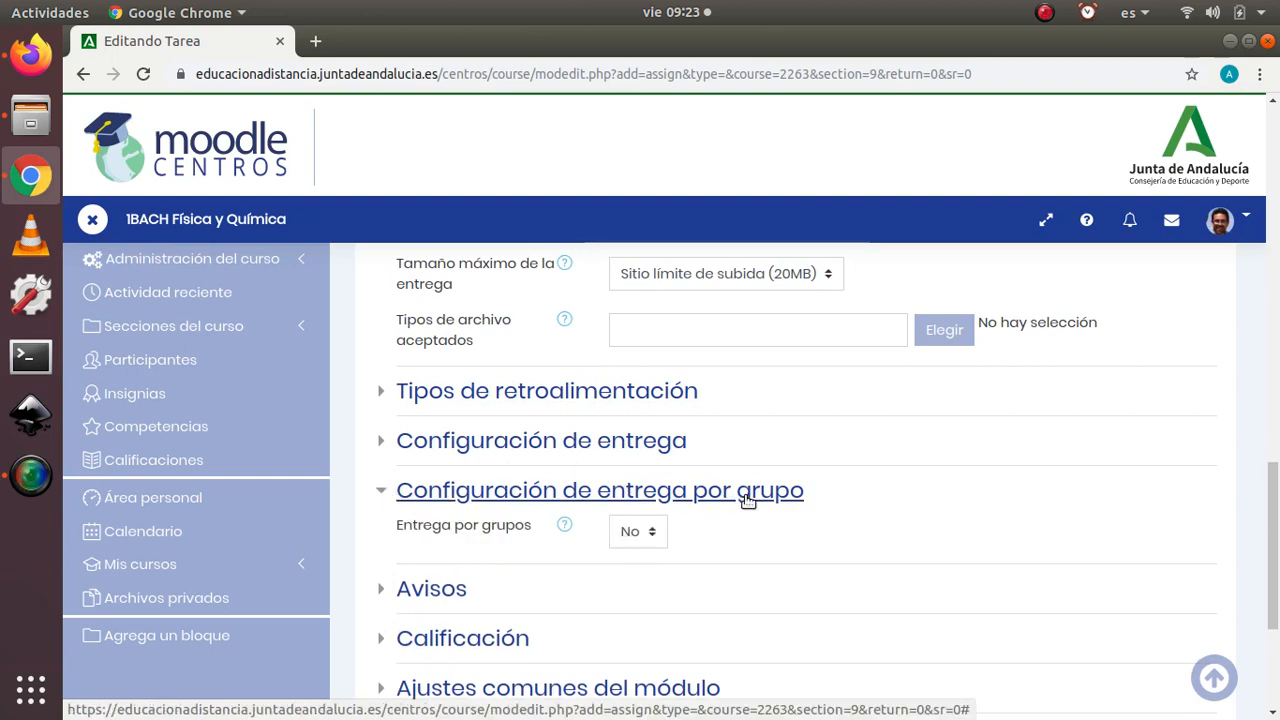
click(651, 535)
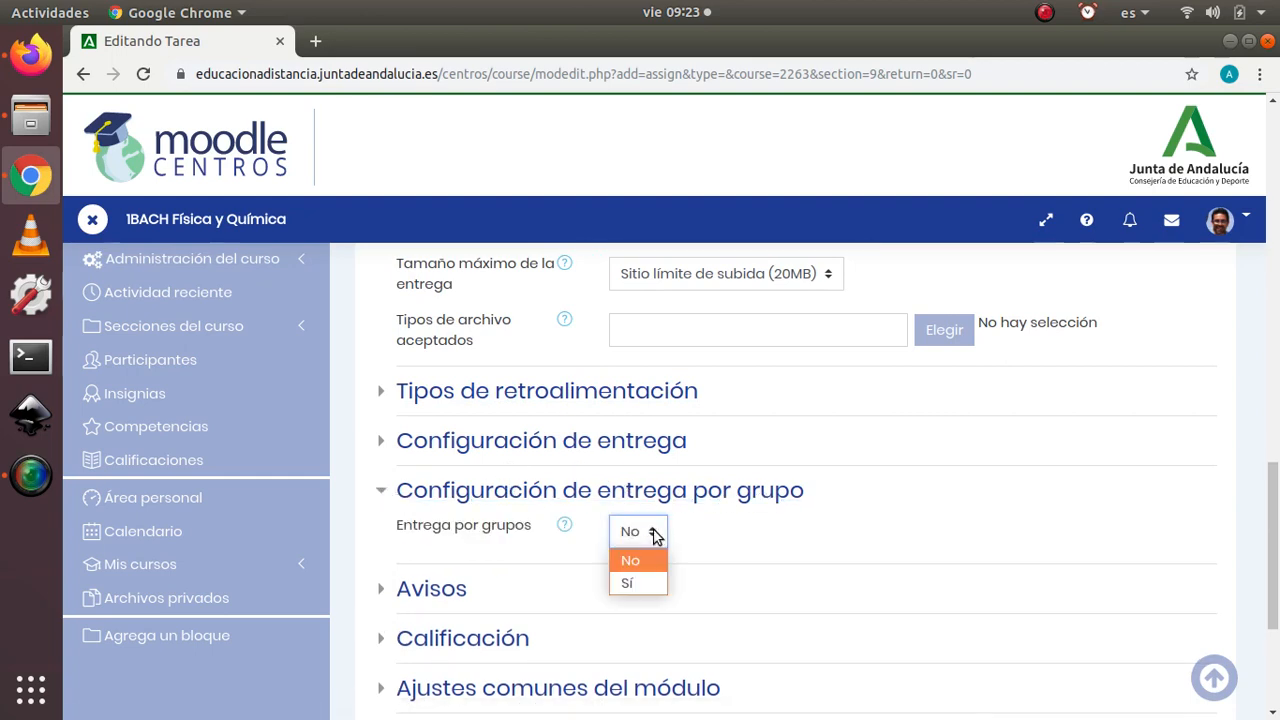
click(641, 588)
scroll(532, 530, down, 3)
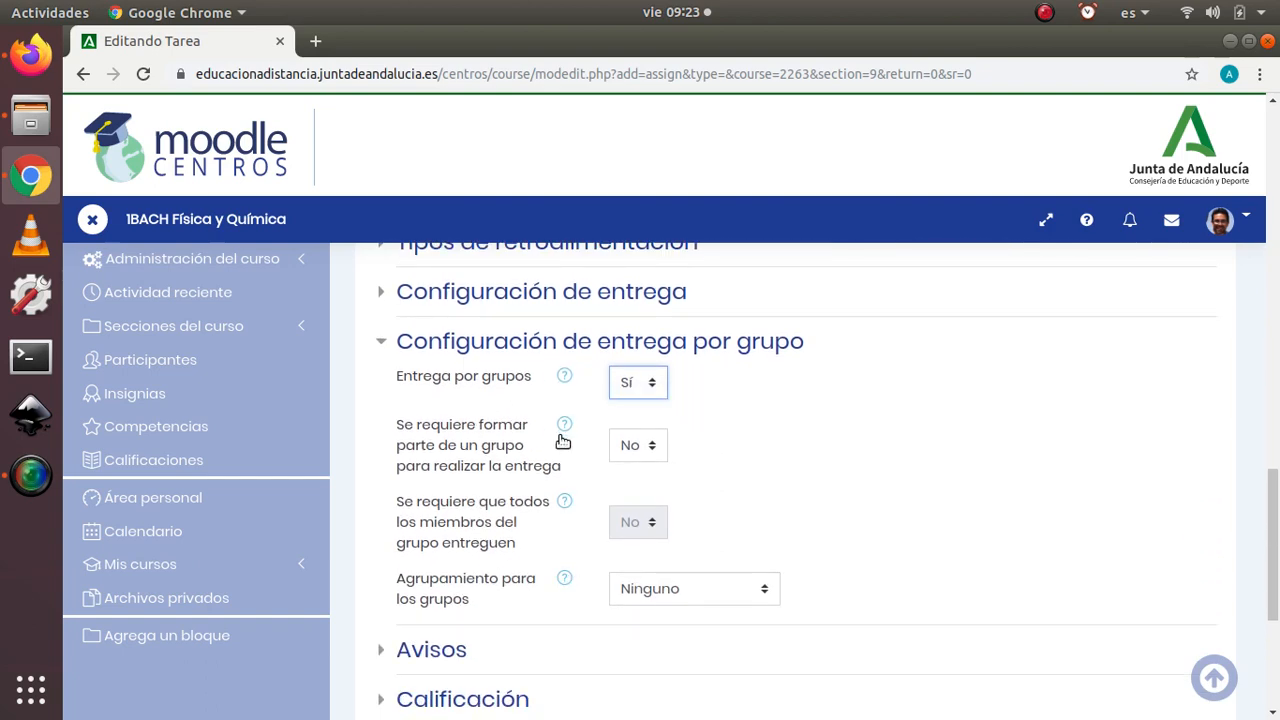
Step: Read the help on the first two group-submission options and set Se requiere formar parte de un grupo para realizar la entrega to Sí
click(566, 379)
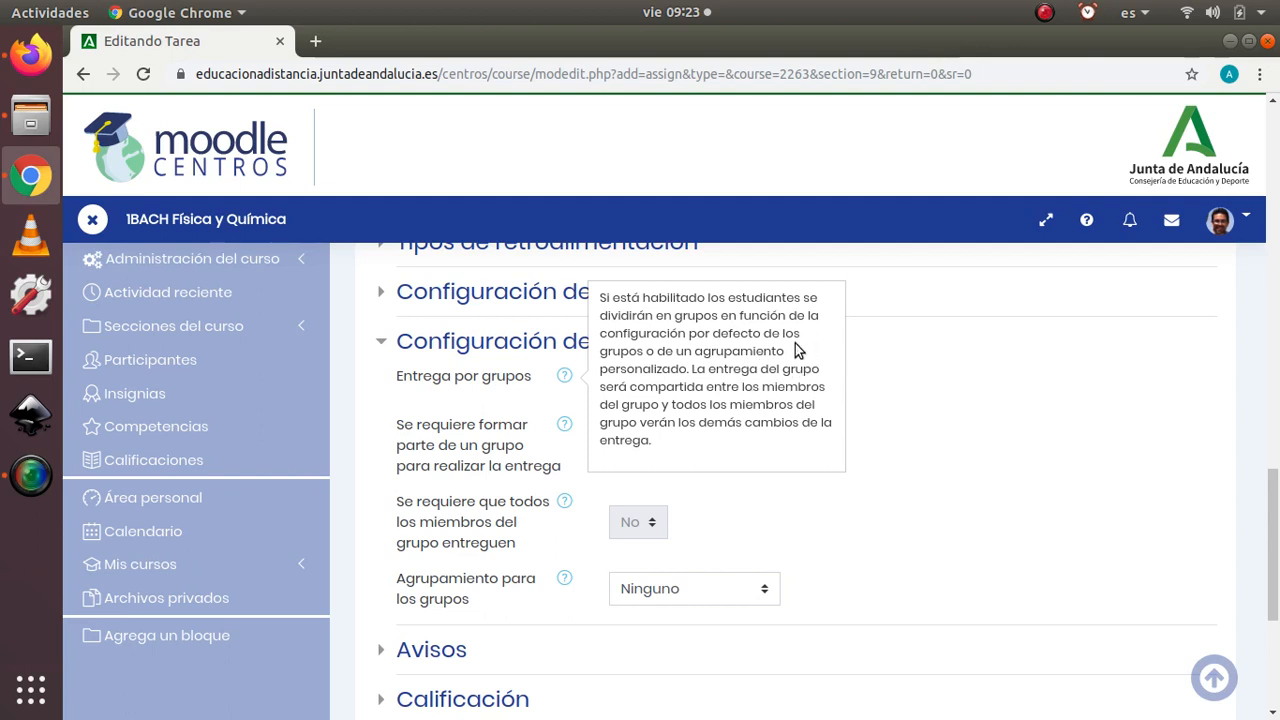
click(828, 503)
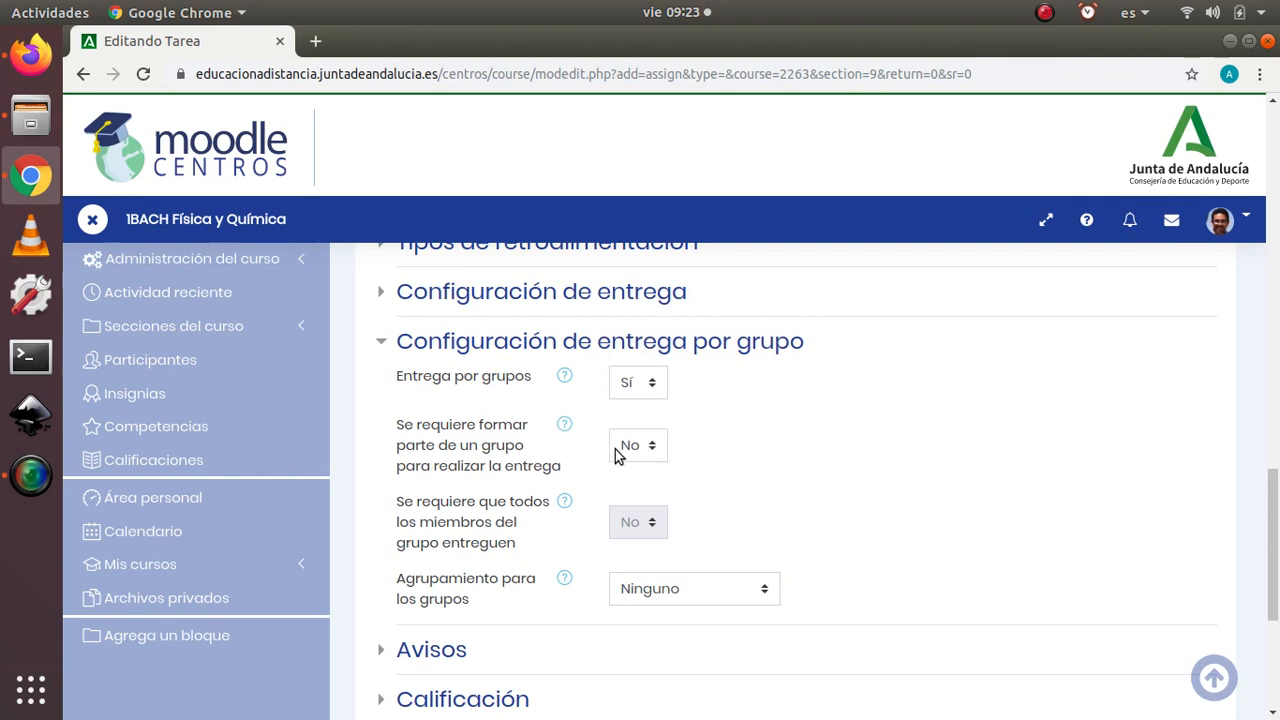
click(566, 425)
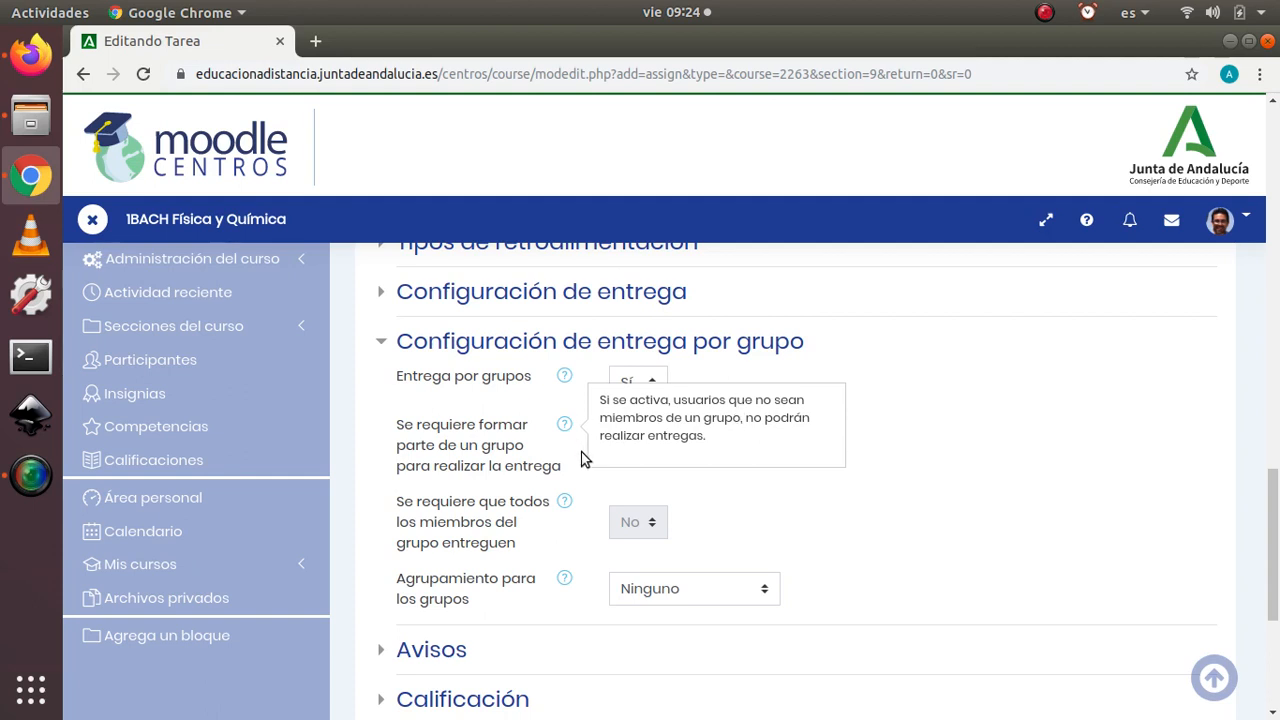
click(573, 480)
click(650, 447)
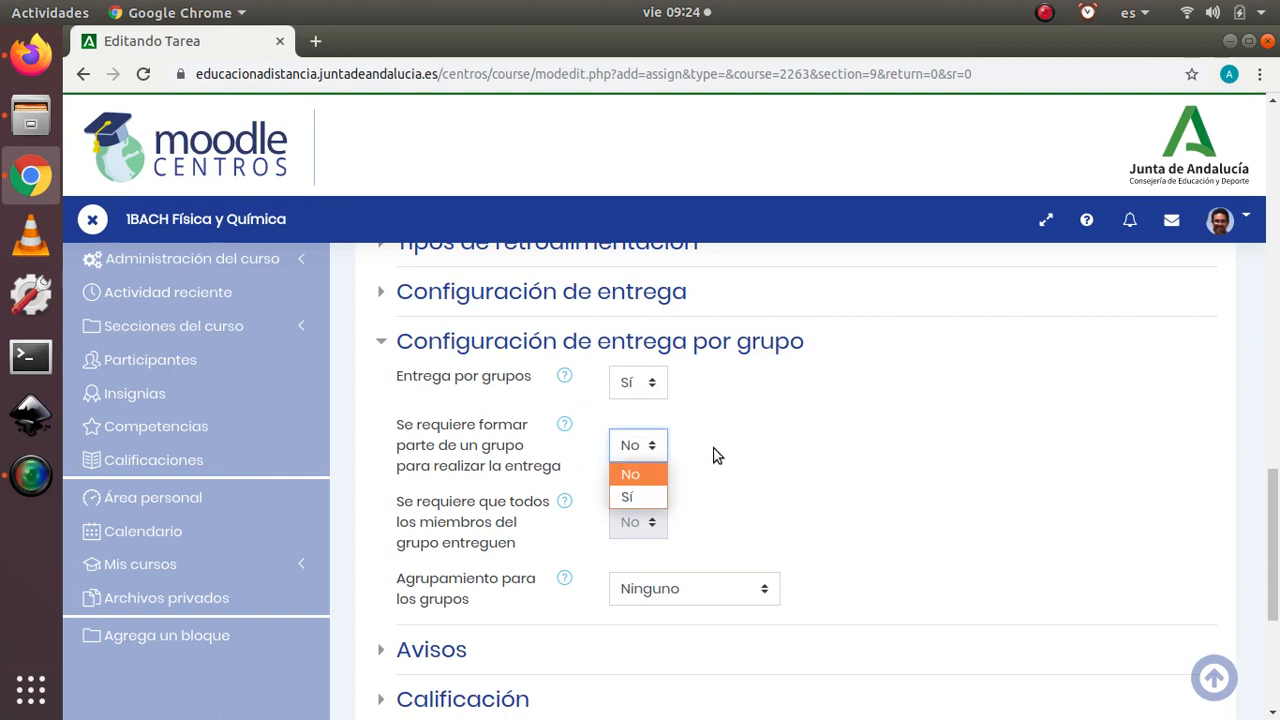
click(714, 449)
click(650, 447)
click(636, 490)
Step: Add an Agrupamiento restriction to the assignment's Restricciones de acceso
scroll(864, 461, down, 1)
scroll(864, 461, down, 1)
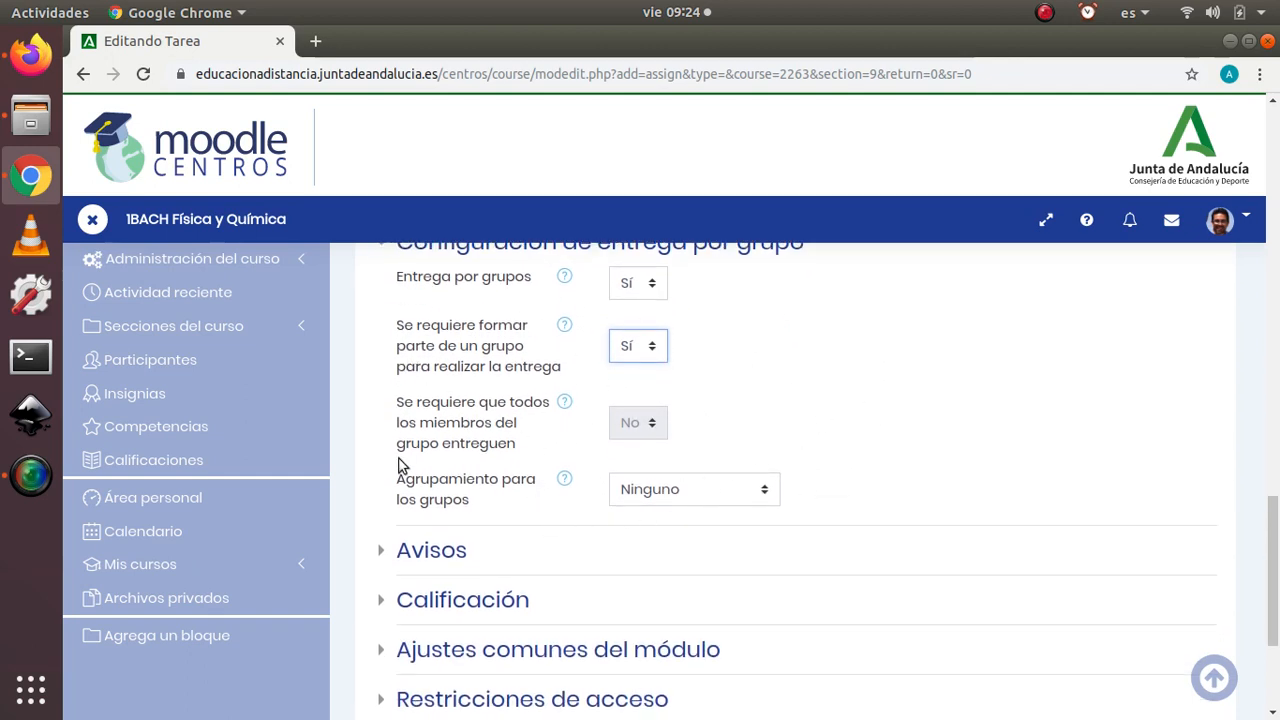
scroll(580, 386, down, 3)
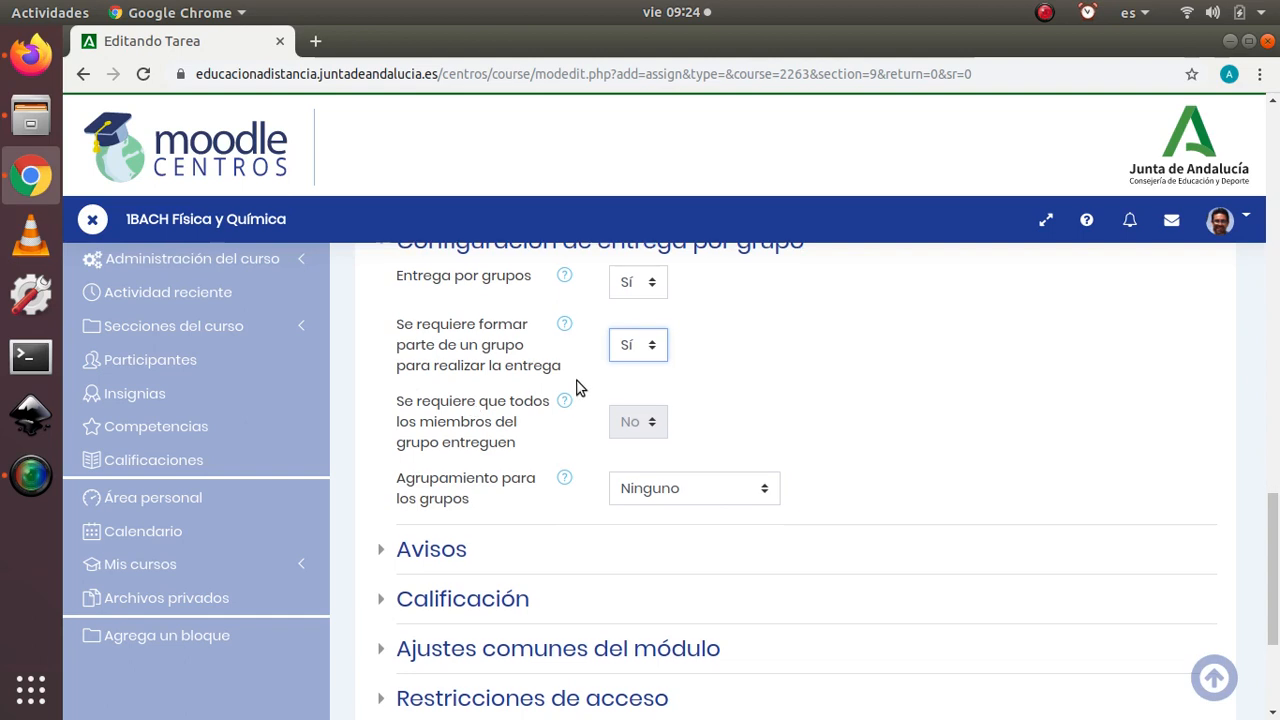
scroll(543, 347, down, 2)
scroll(580, 380, up, 2)
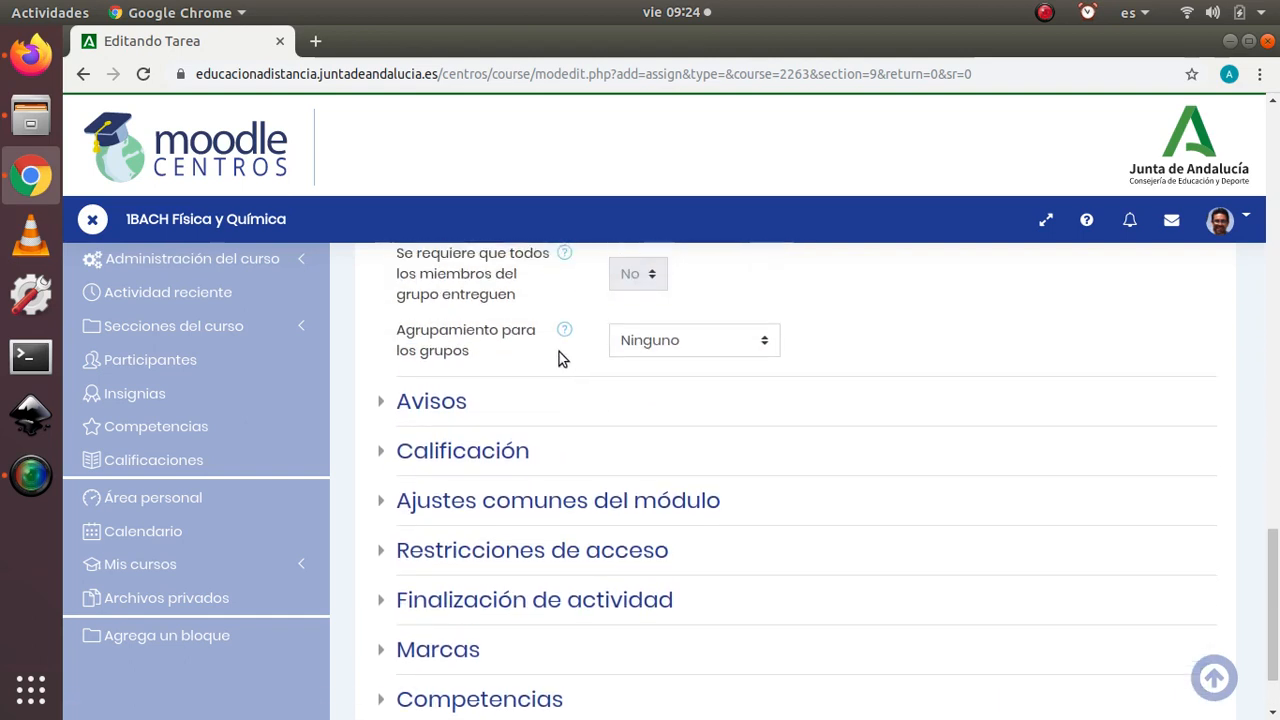
scroll(560, 405, down, 1)
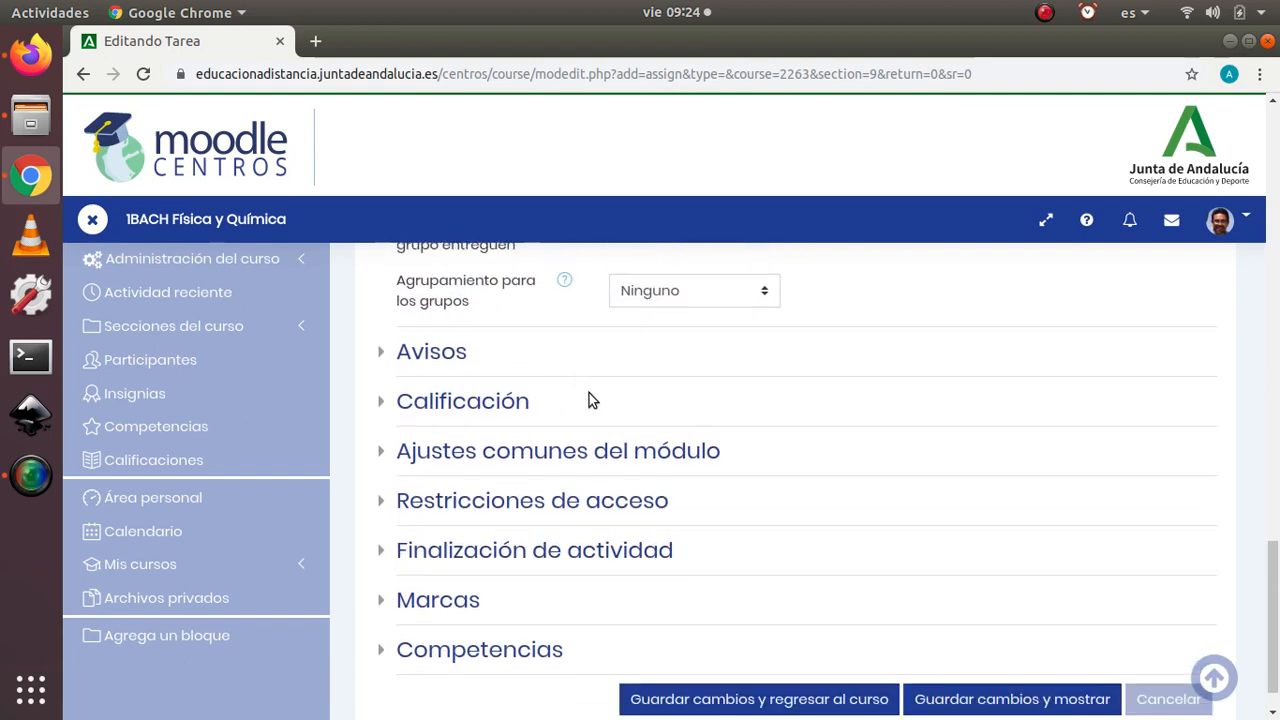
click(381, 510)
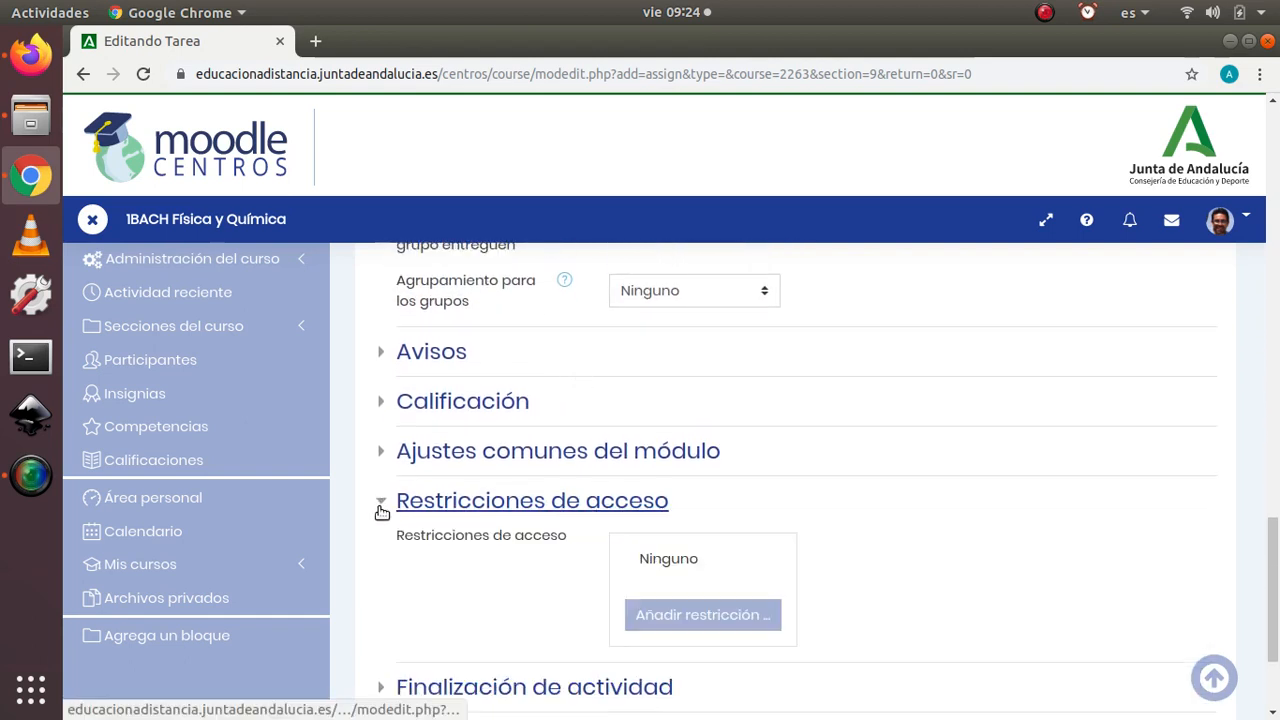
click(727, 617)
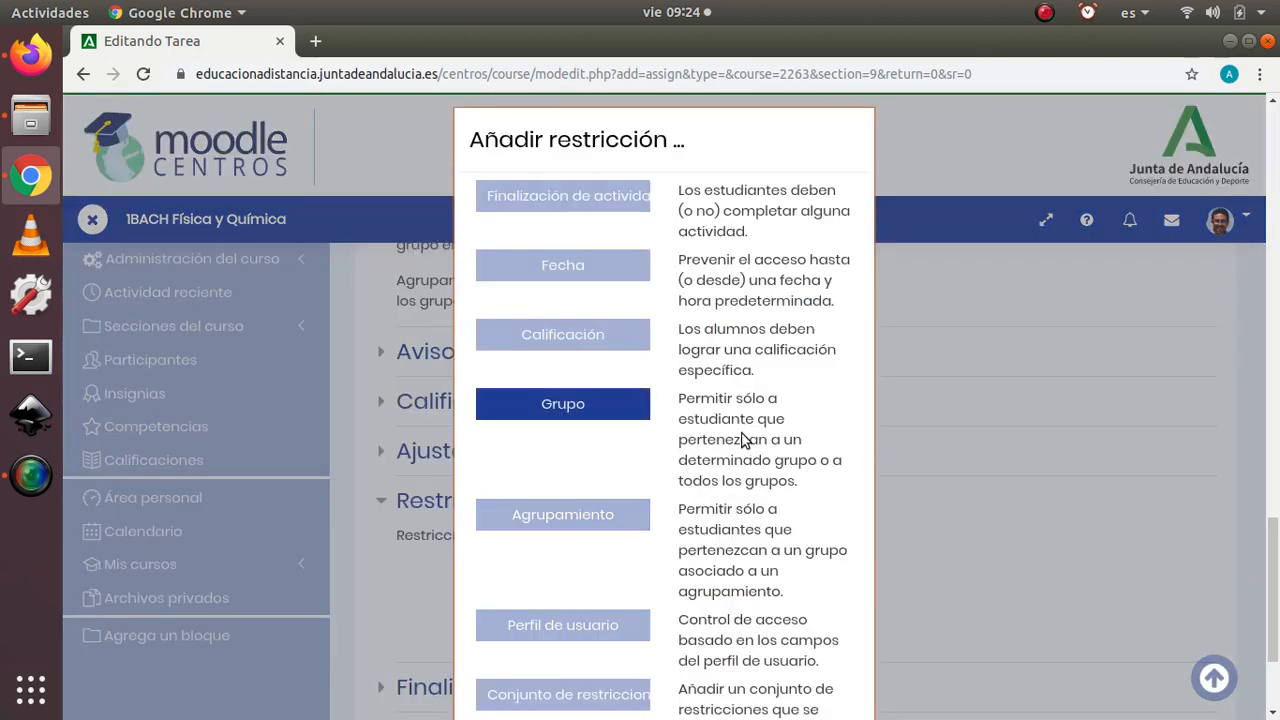
scroll(700, 455, down, 1)
click(514, 467)
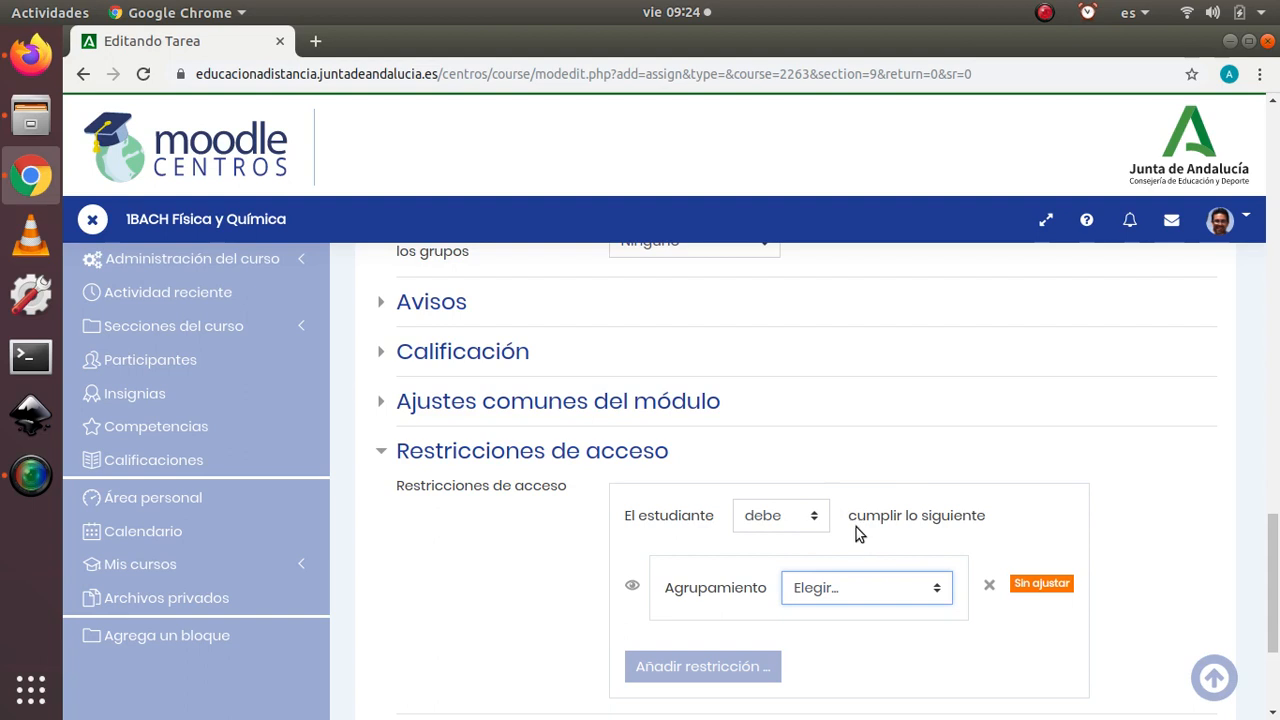
Step: Set the restriction's grouping to TRABAJO EN GRUPO and hide the assignment entirely from students who do not meet it
scroll(966, 491, down, 3)
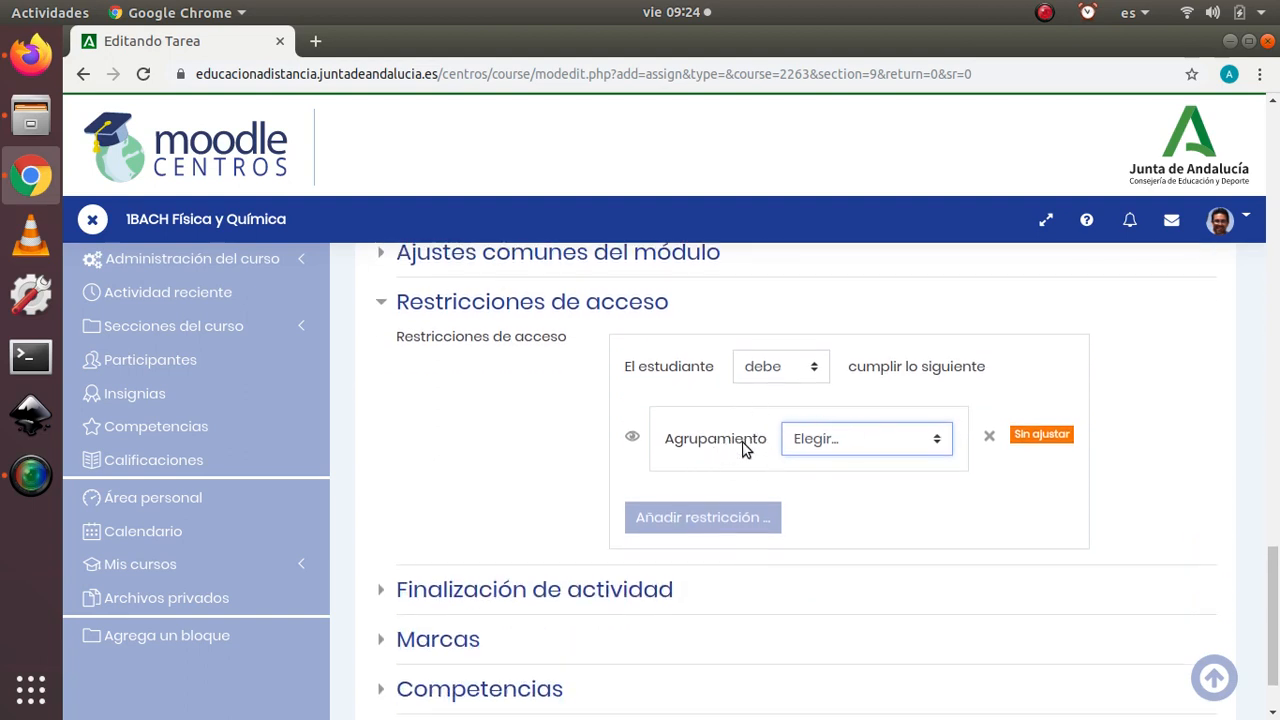
click(939, 447)
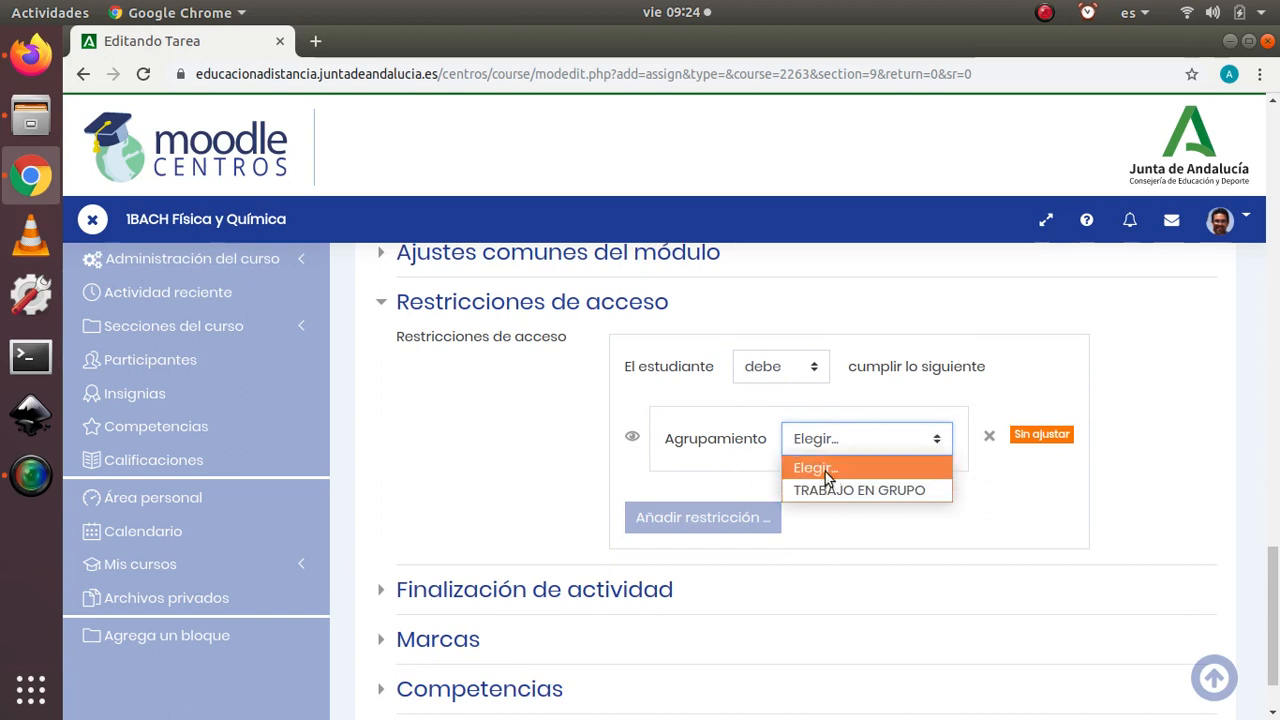
click(866, 490)
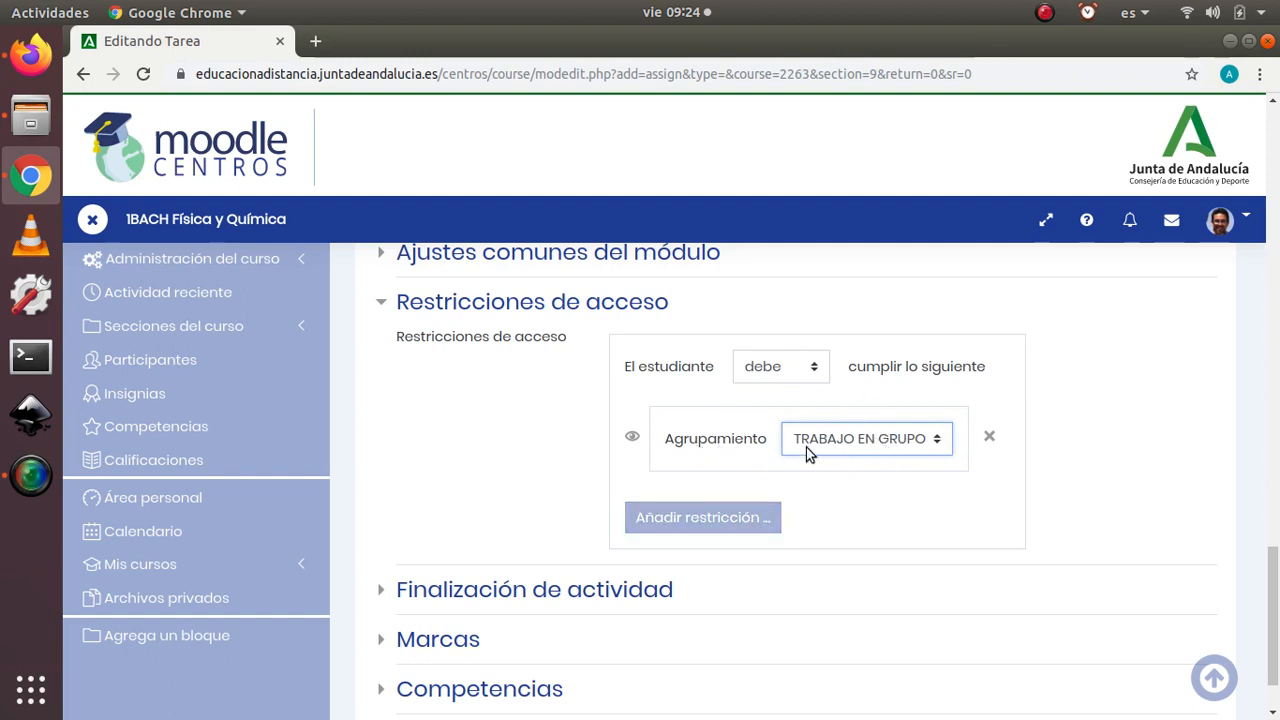
click(632, 439)
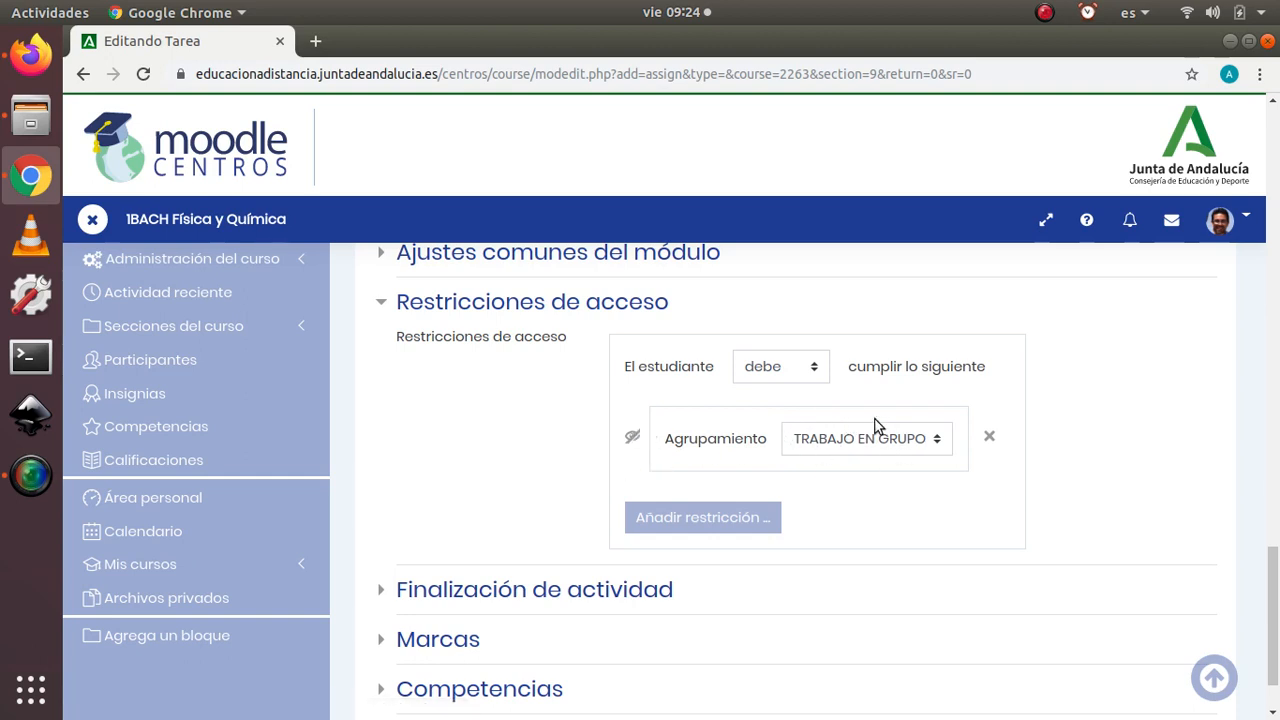
Step: Save the assignment, return to the course and check its entry in the TEMA 8 - ENERGÍA section
scroll(490, 567, down, 2)
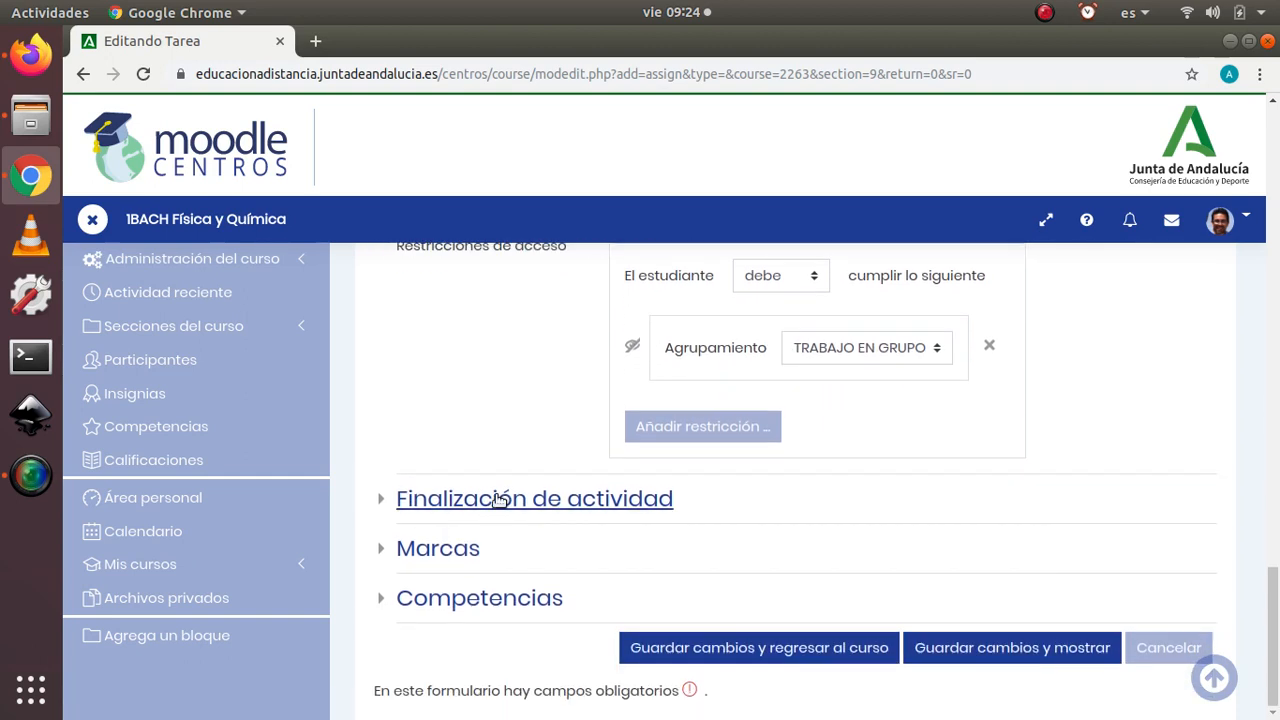
click(760, 652)
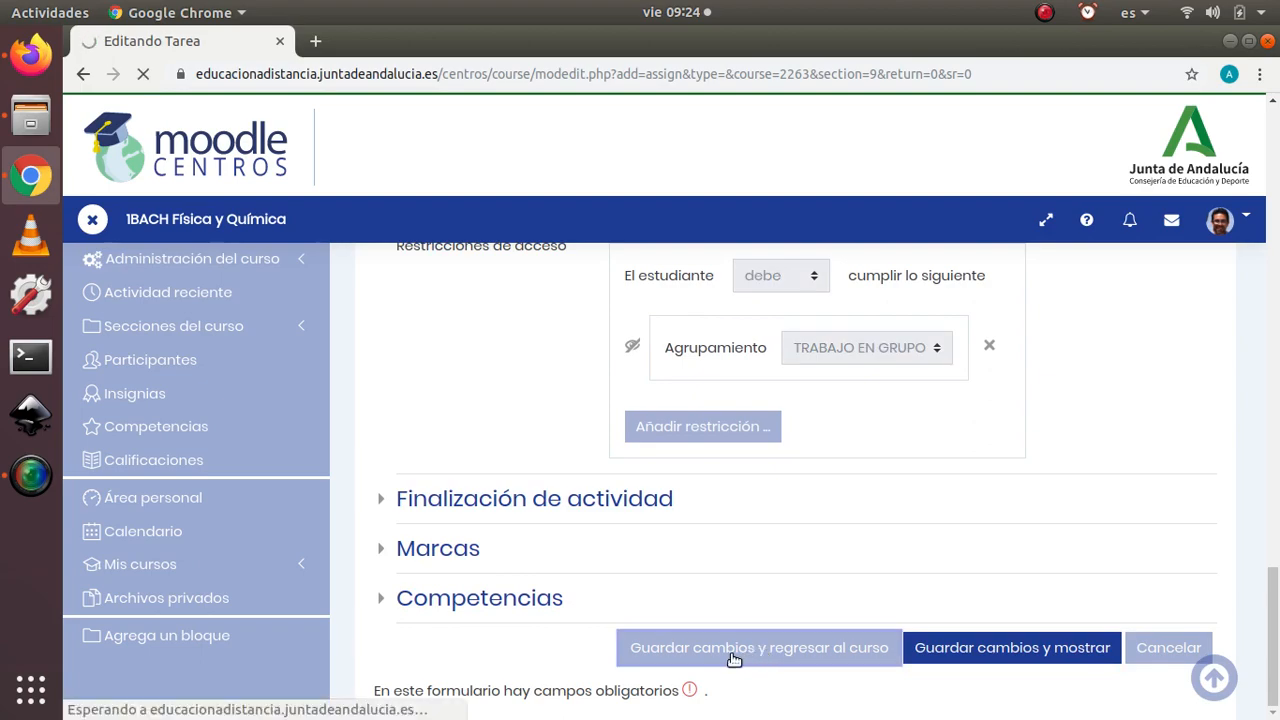
scroll(829, 514, down, 10)
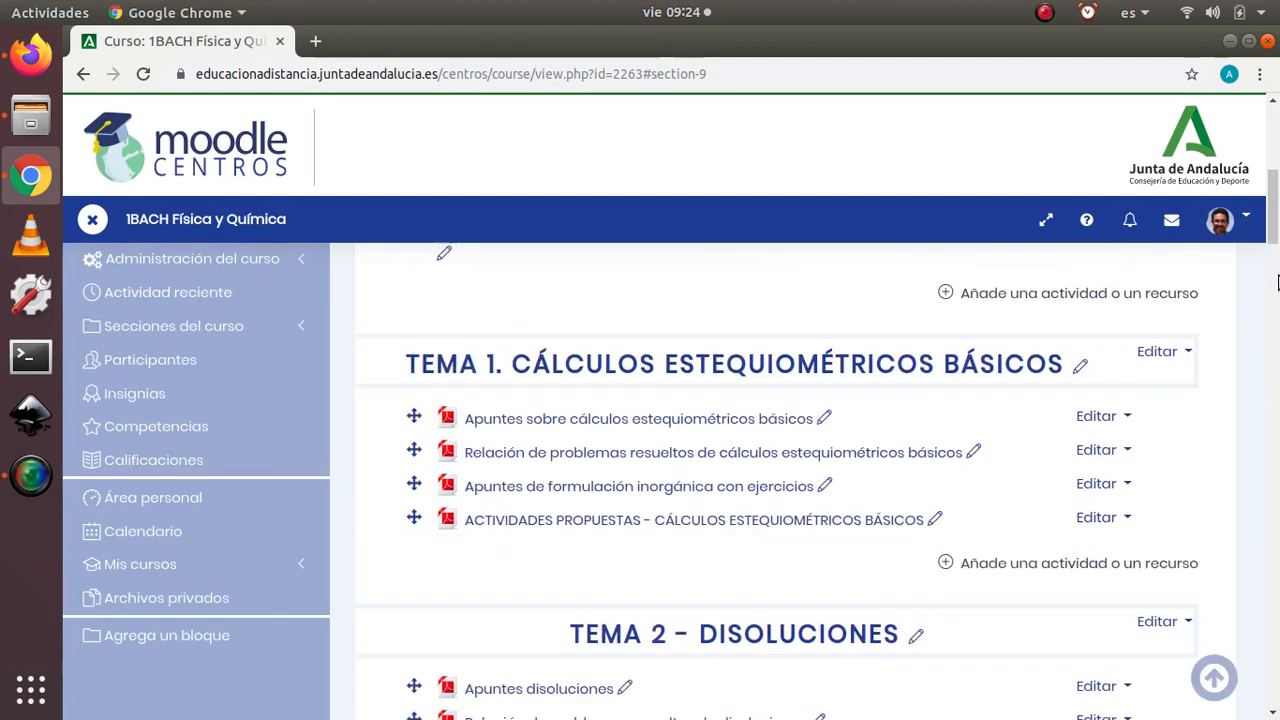
drag(1276, 225, 1273, 678)
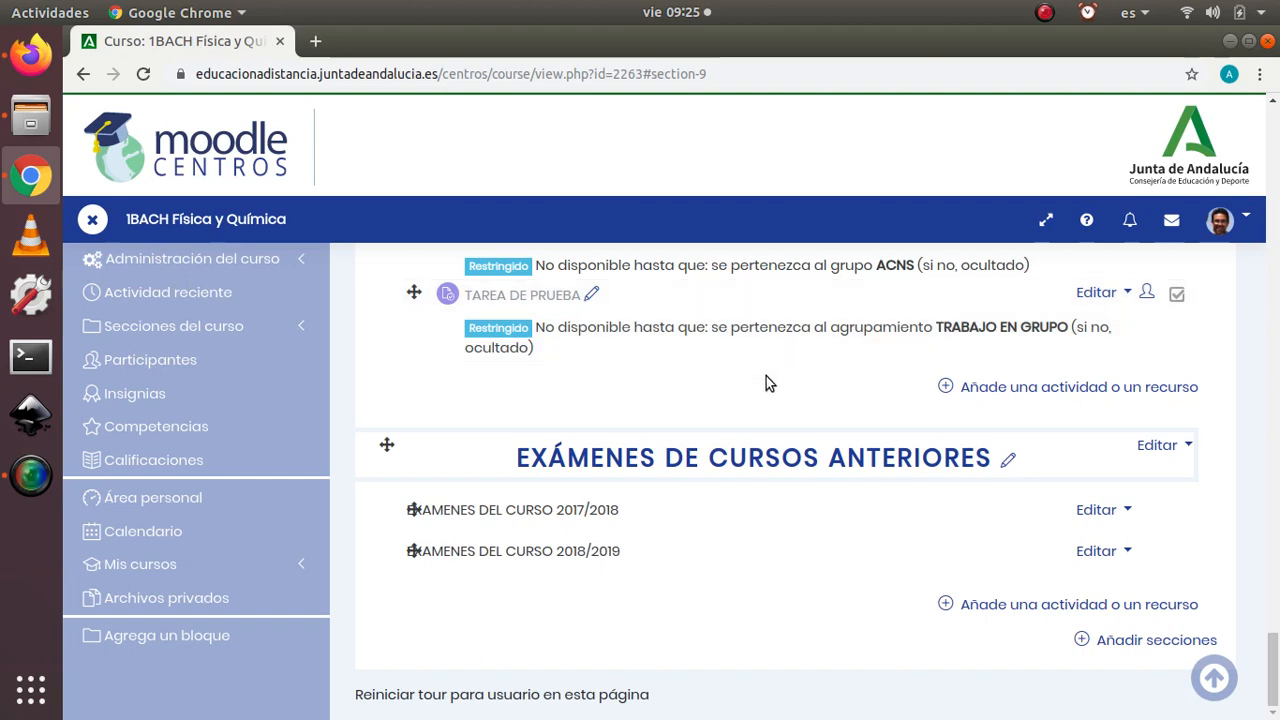
scroll(757, 380, up, 3)
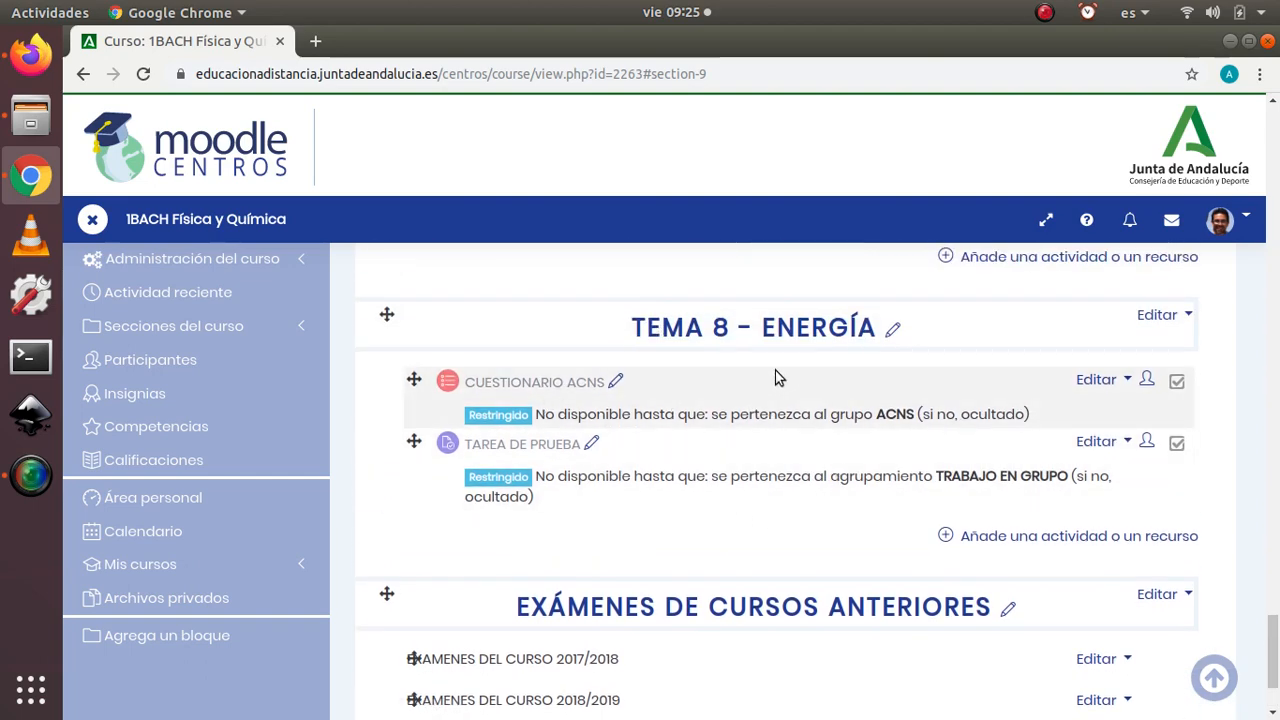